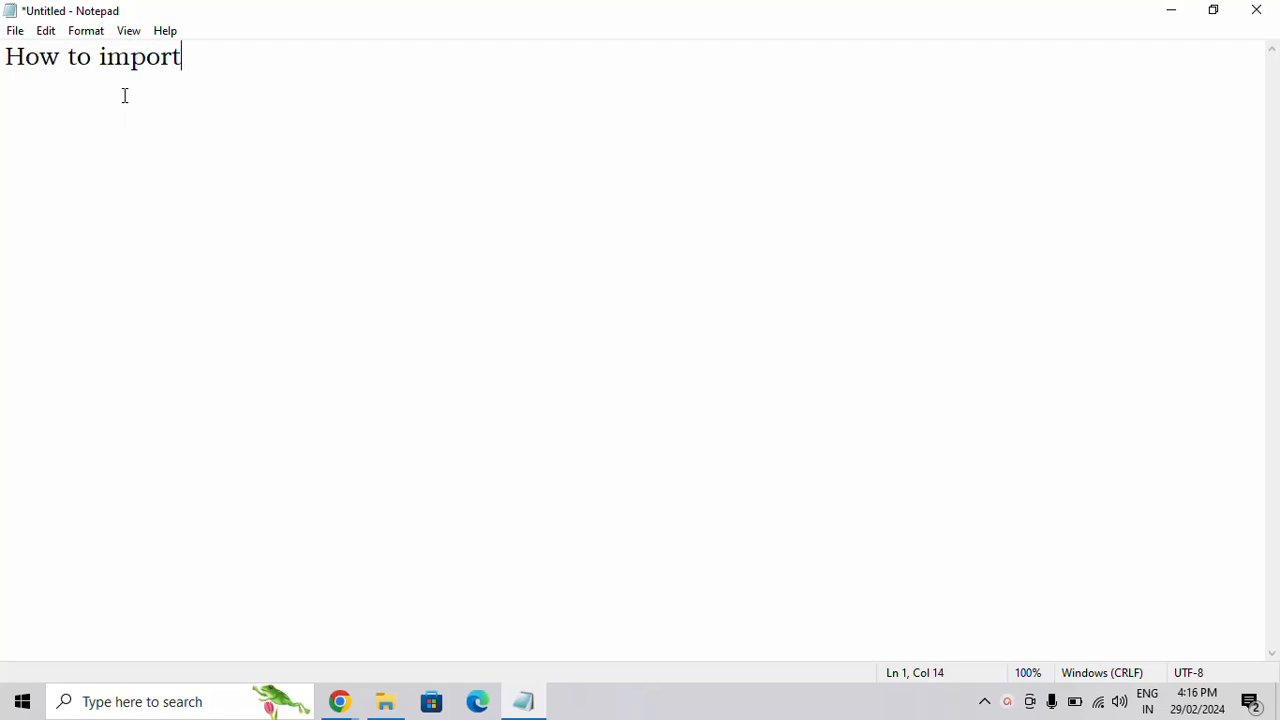
# - Complete the heading as "How to import csv file into mysql" and underline it with a row of dashes
pyautogui.write('file int')
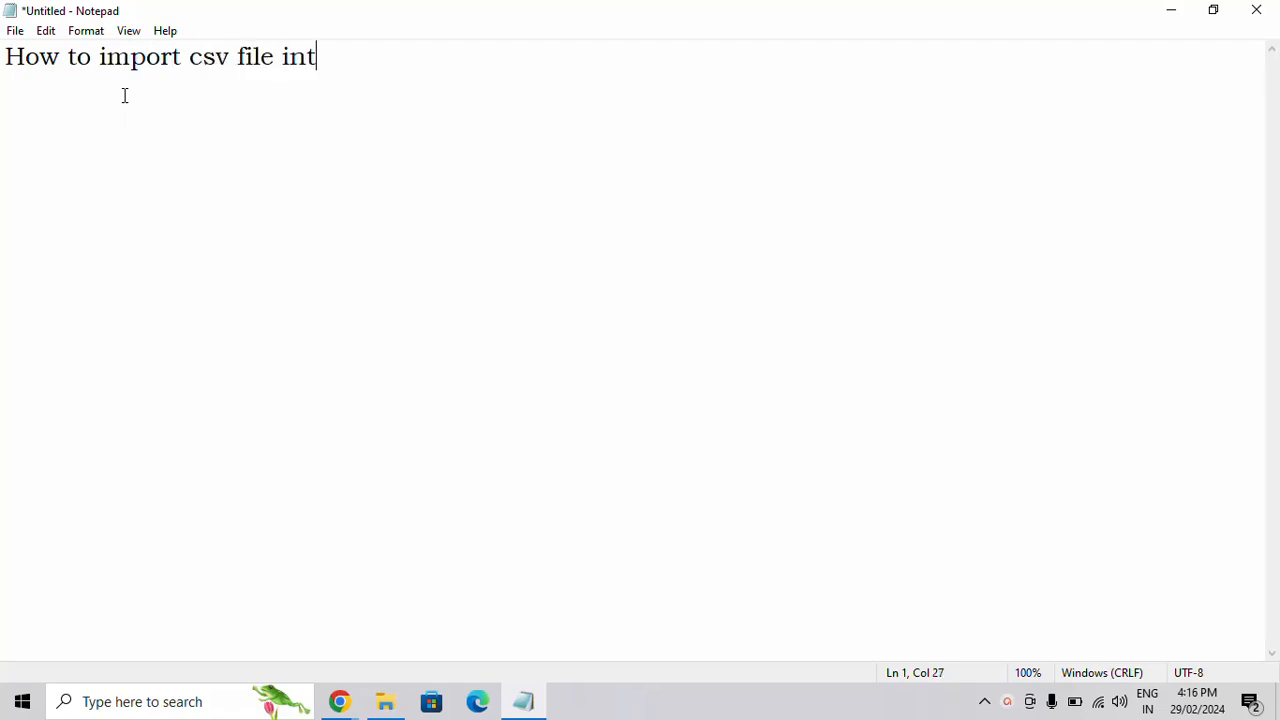
pyautogui.write('o mysql')
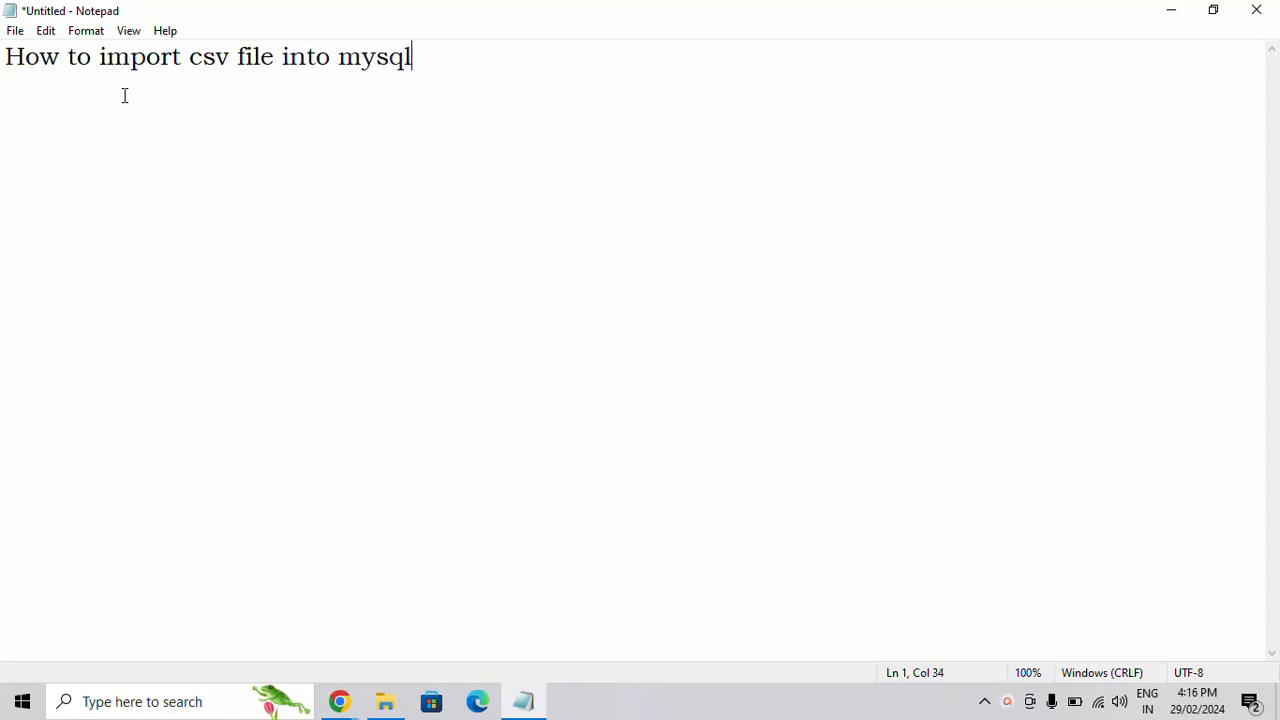
pyautogui.press('Return')
pyautogui.write('---------------------')
pyautogui.press('Return')
# - Add the line "csv --> comma seprated file(Excel)" below the dashed line
pyautogui.write('csv --')
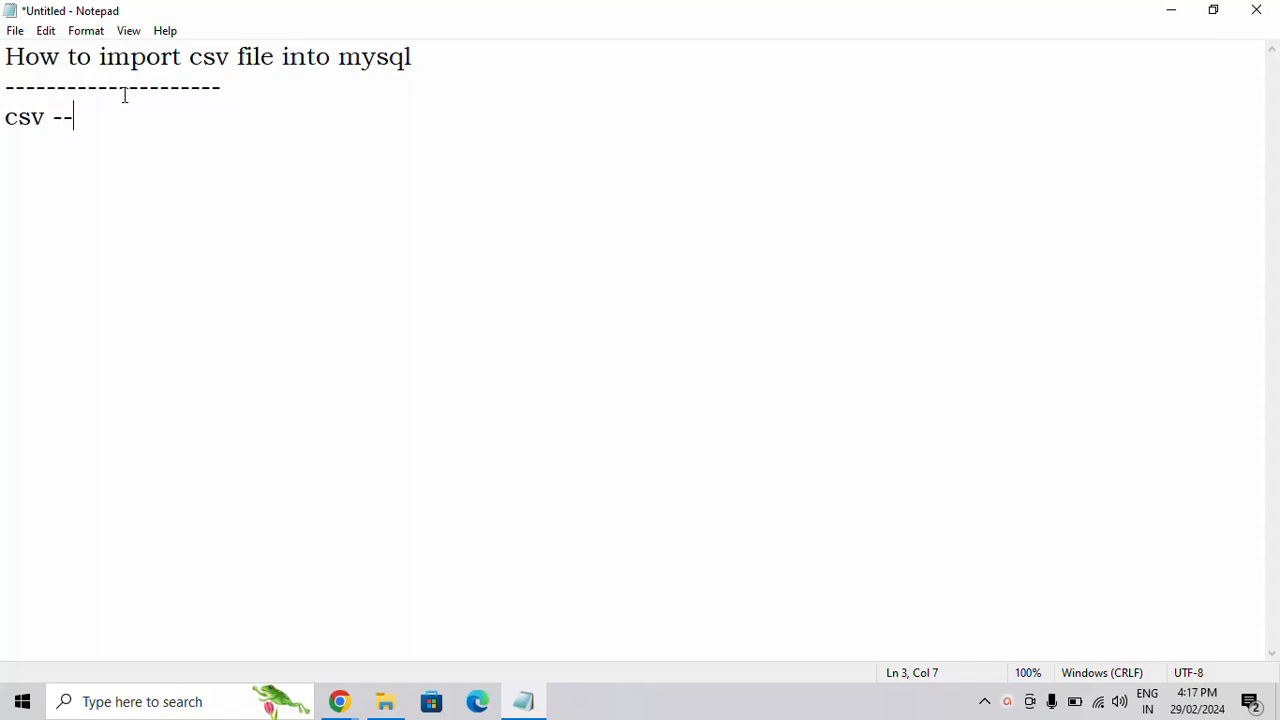
pyautogui.write('> comma seprat')
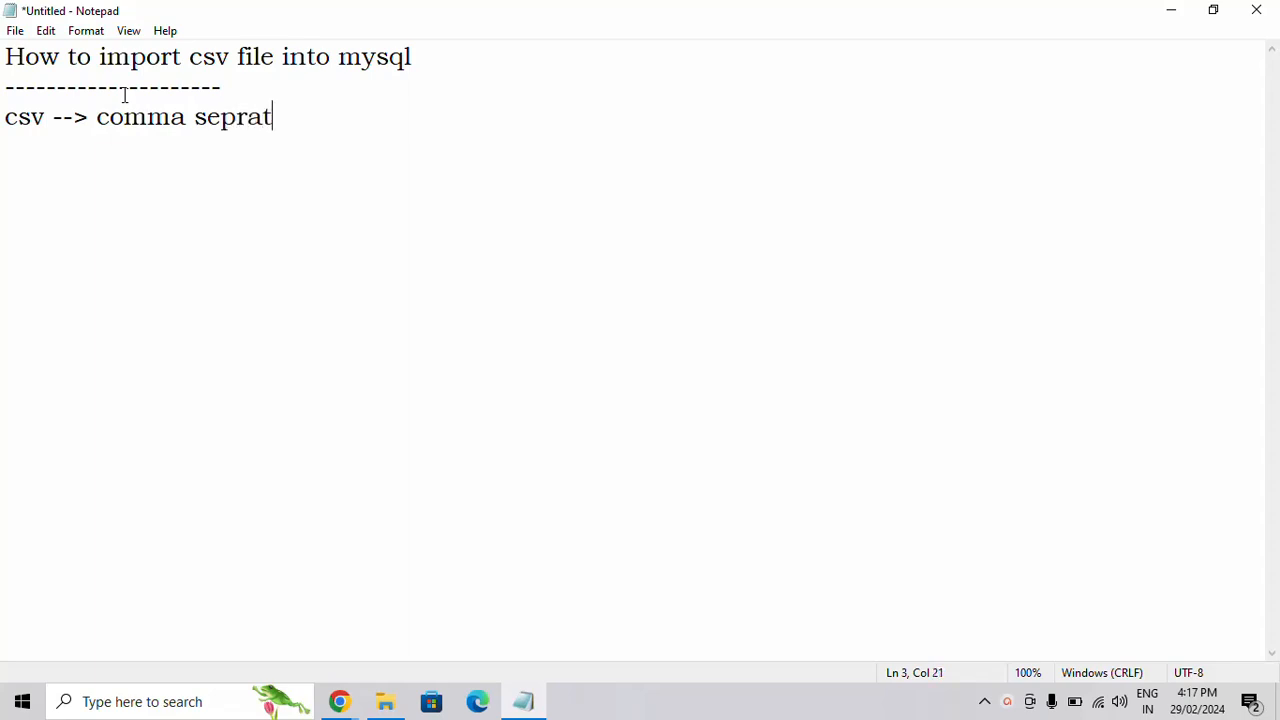
pyautogui.write('ed file')
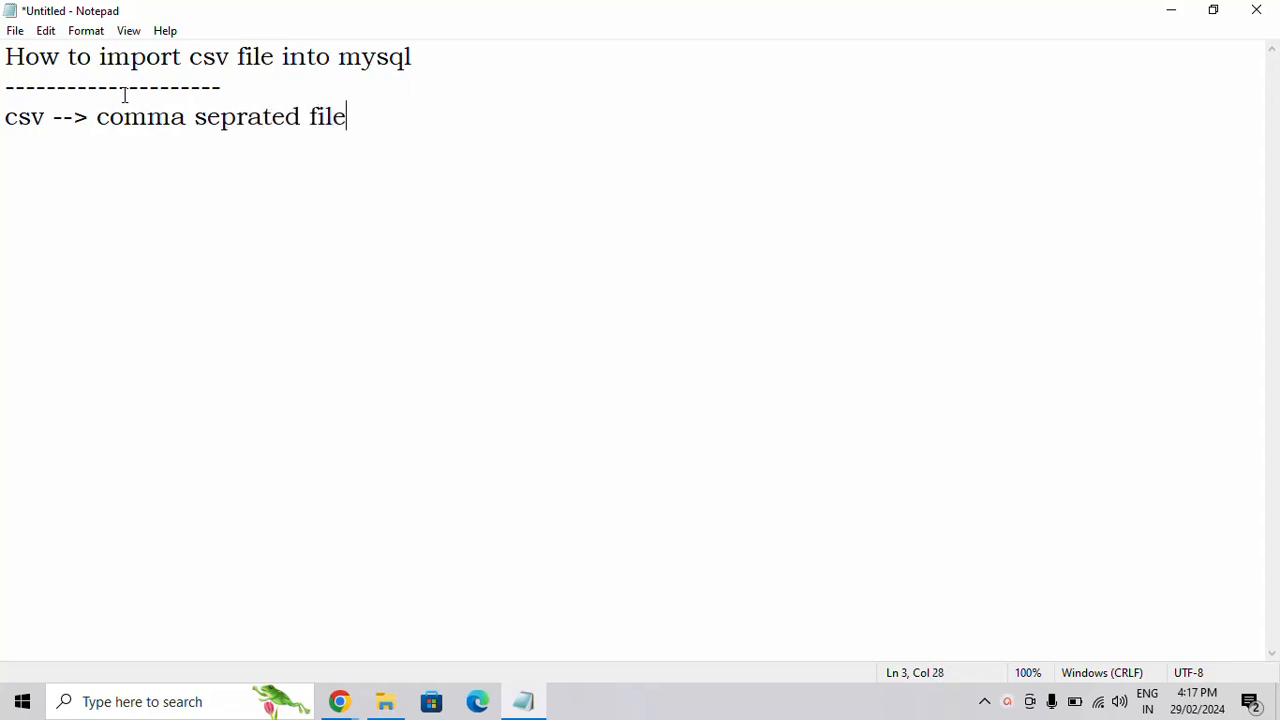
pyautogui.write('(Excel)')
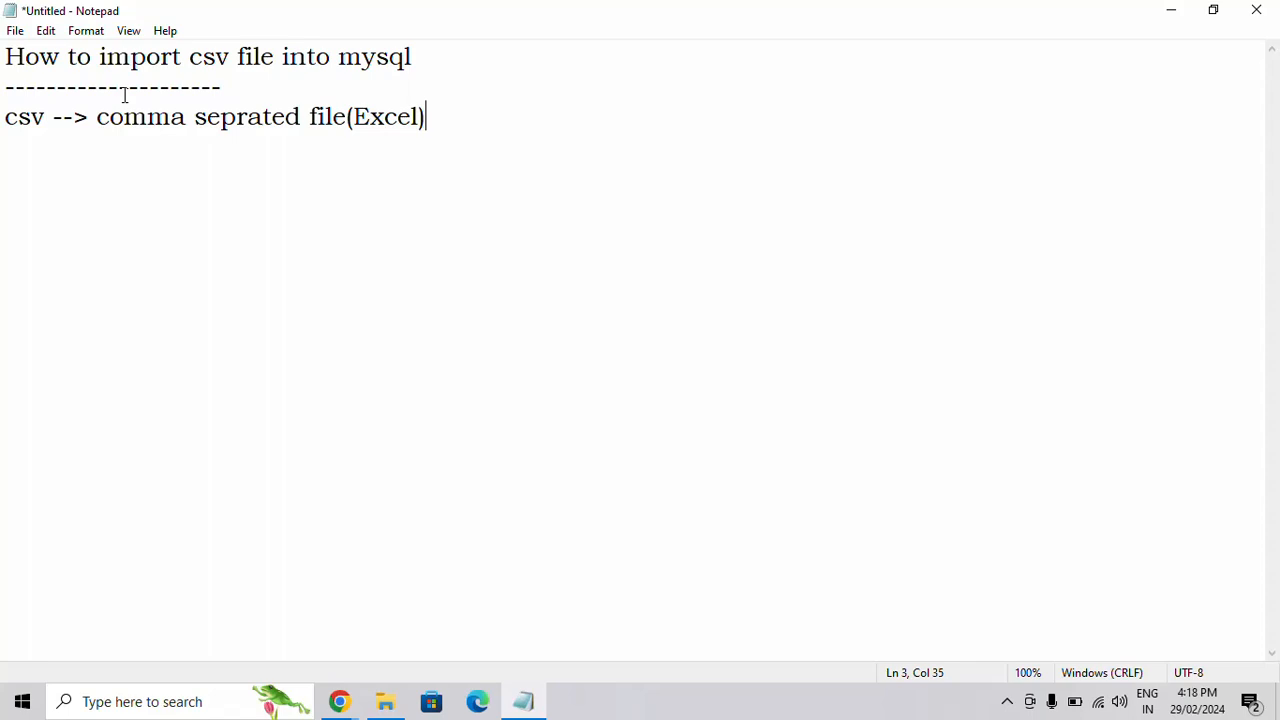
# - Leave a blank line and add the subheading "Requrement" underlined with dashes
pyautogui.press('Return')
pyautogui.press('Return')
pyautogui.write('Requrement')
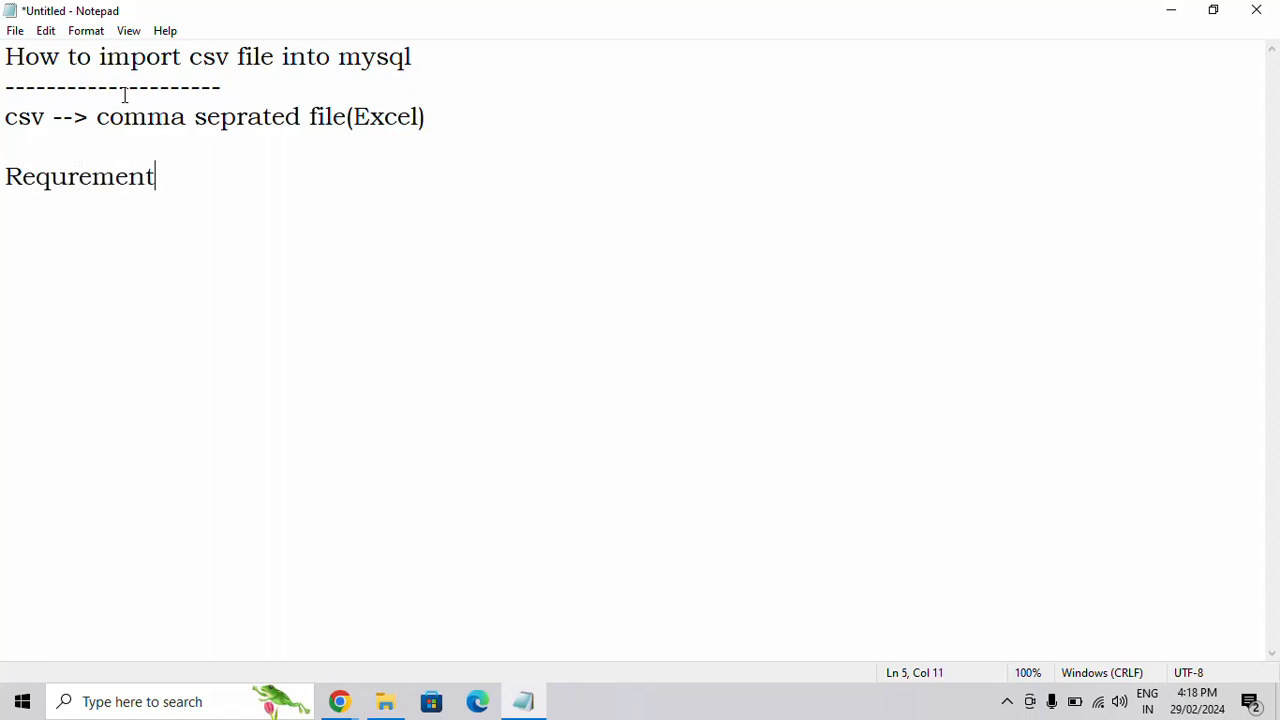
pyautogui.press('Return')
pyautogui.write('0')
pyautogui.press('BackSpace')
pyautogui.write('-------------')
pyautogui.press('Return')
# - Write "i need to use csv." under the Requrement subheading, followed by a blank line
pyautogui.write('cs')
pyautogui.press('BackSpace')
pyautogui.press('BackSpace')
pyautogui.write('i ha')
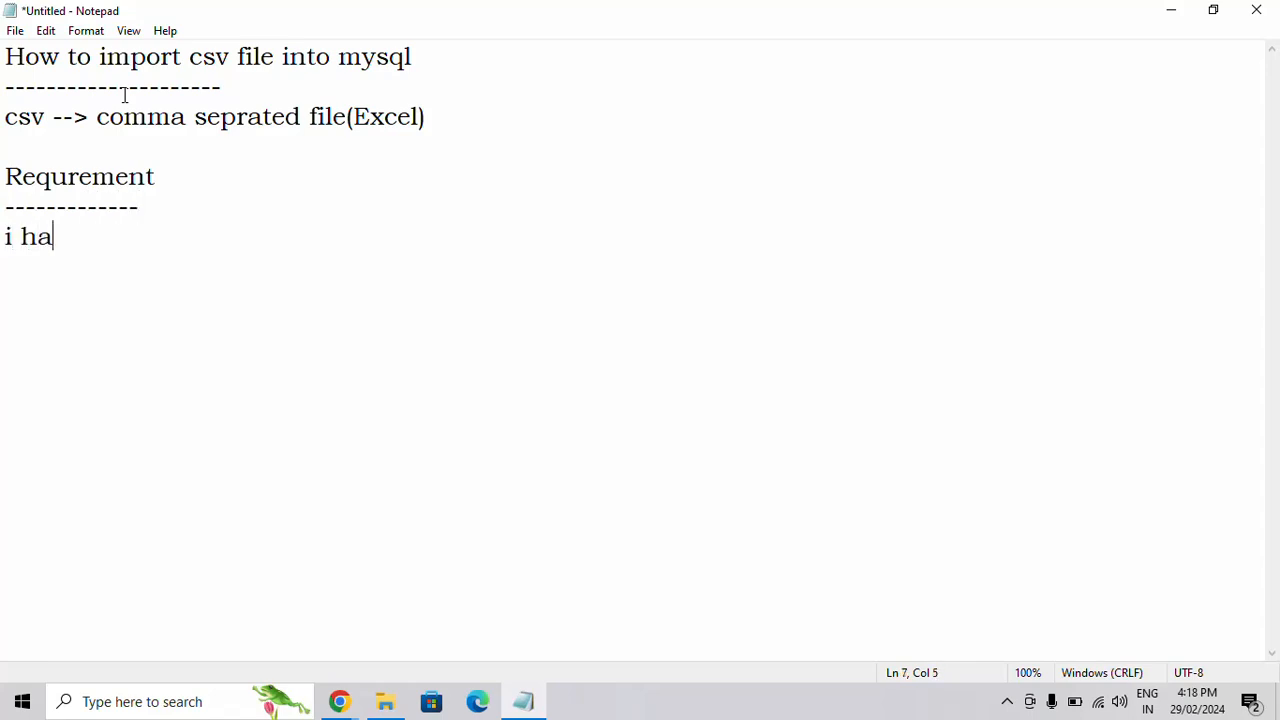
pyautogui.write('ve')
pyautogui.press('BackSpace')
pyautogui.press('BackSpace')
pyautogui.press('BackSpace')
pyautogui.press('BackSpace')
pyautogui.write('need to use ')
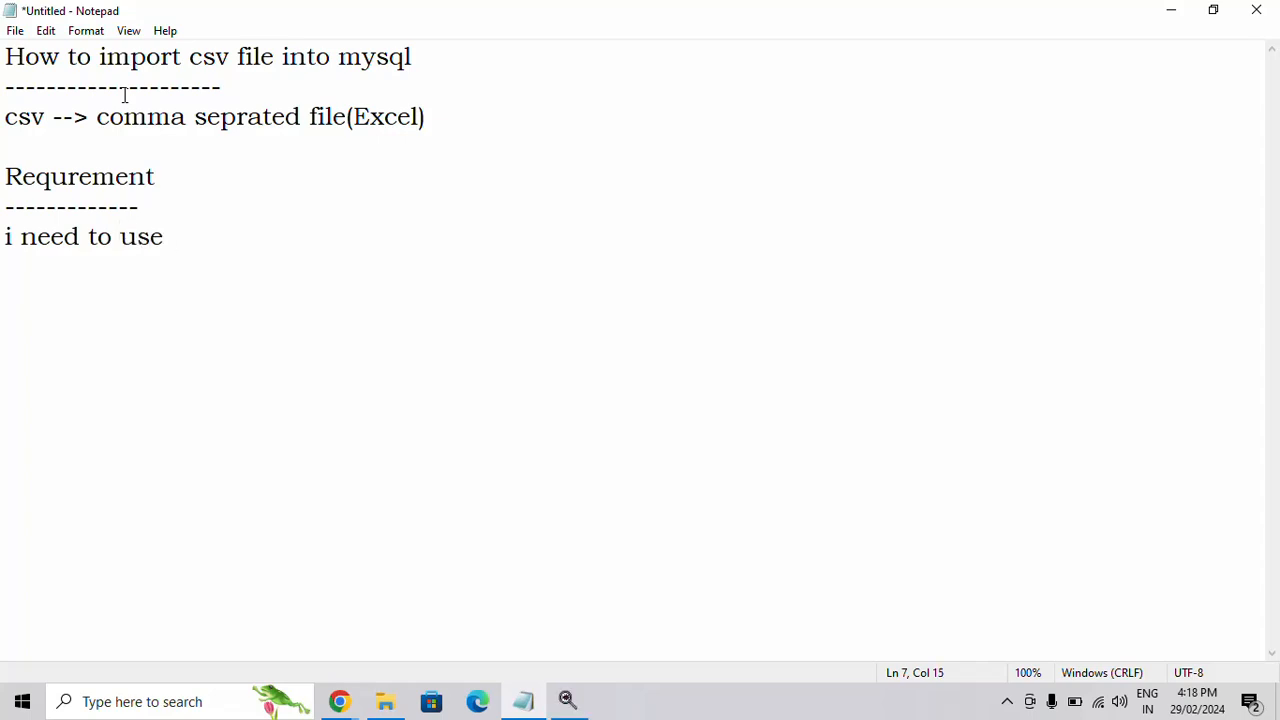
pyautogui.write('csv.')
pyautogui.press('Return')
pyautogui.press('Return')
# - Switch to Chrome, bring up the generatedata.com page and dismiss the presenting notification
pyautogui.click(567, 700)
pyautogui.click(641, 477)
pyautogui.click(340, 701)
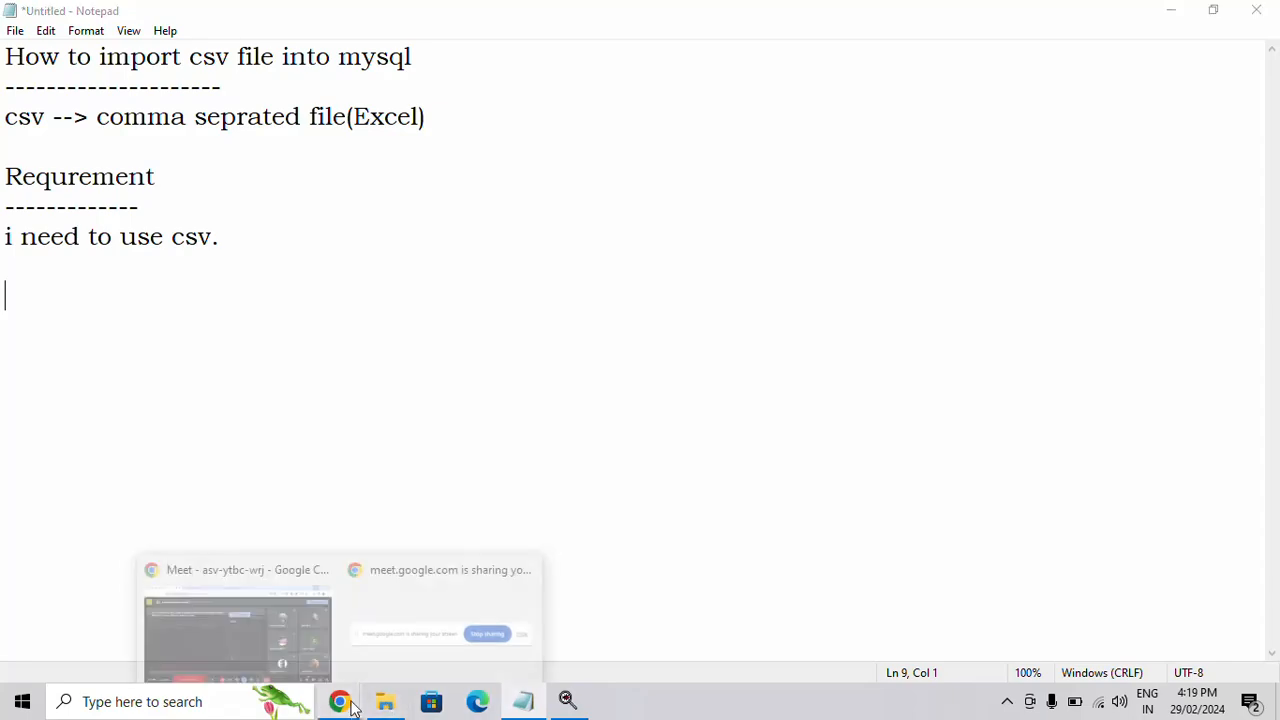
pyautogui.click(321, 641)
pyautogui.click(352, 12)
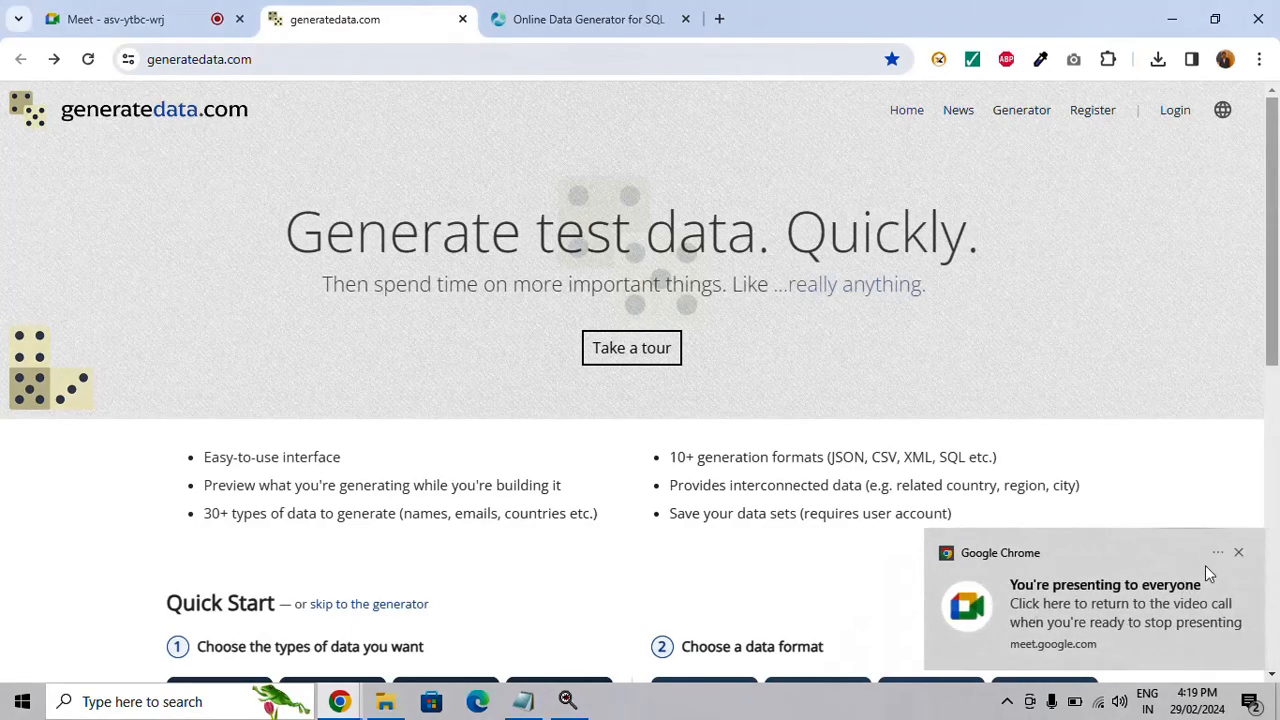
pyautogui.click(1238, 555)
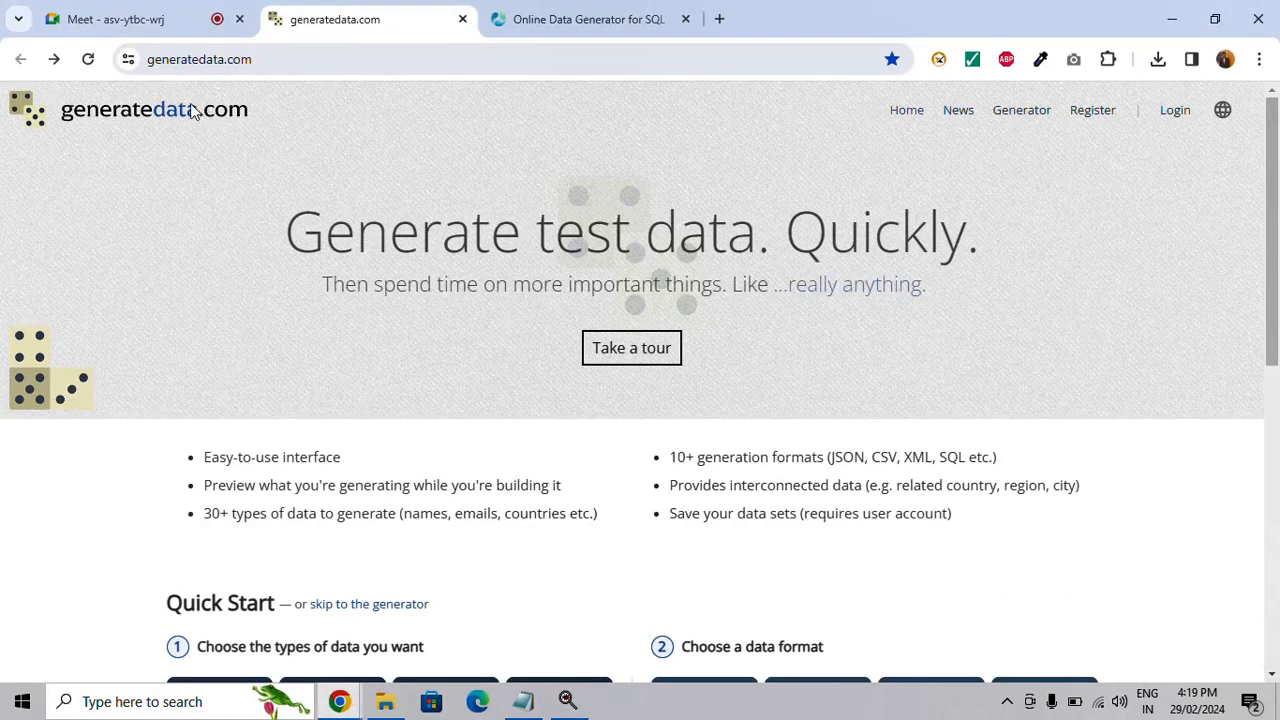
# - Open the SQL Data Generator page and examine its schema fields and the row count in its download options
pyautogui.click(274, 63)
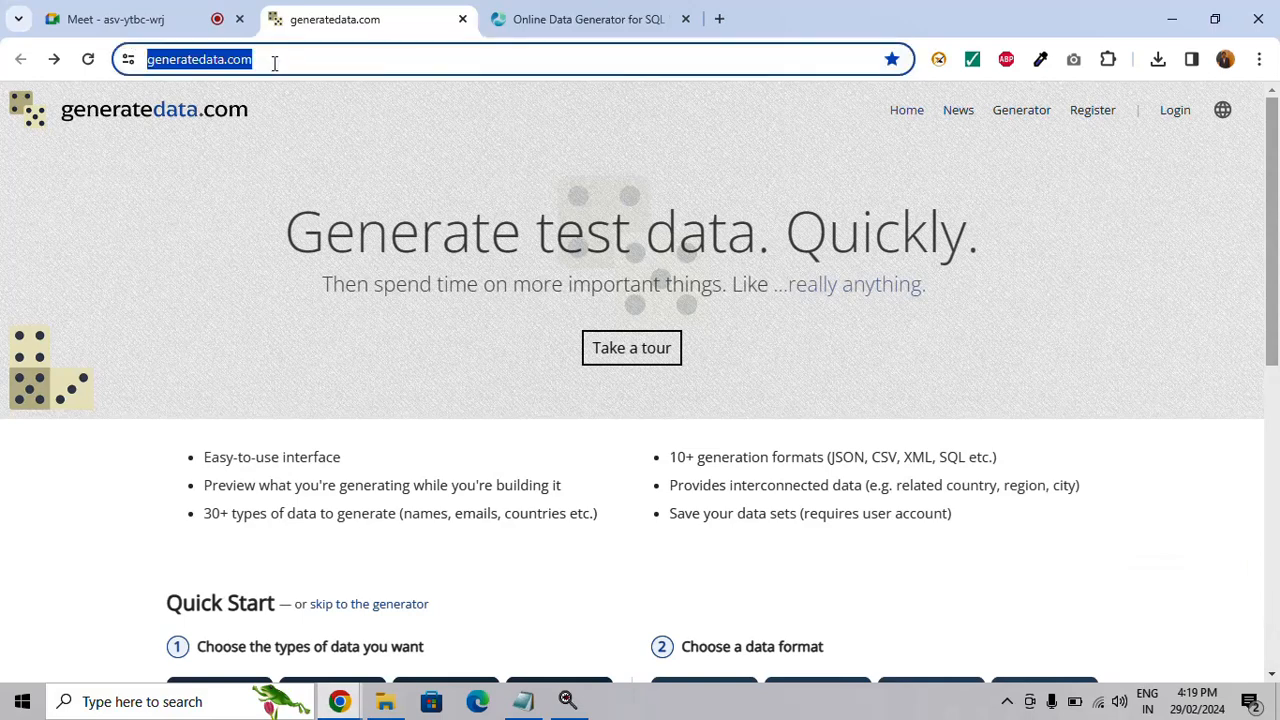
pyautogui.click(545, 14)
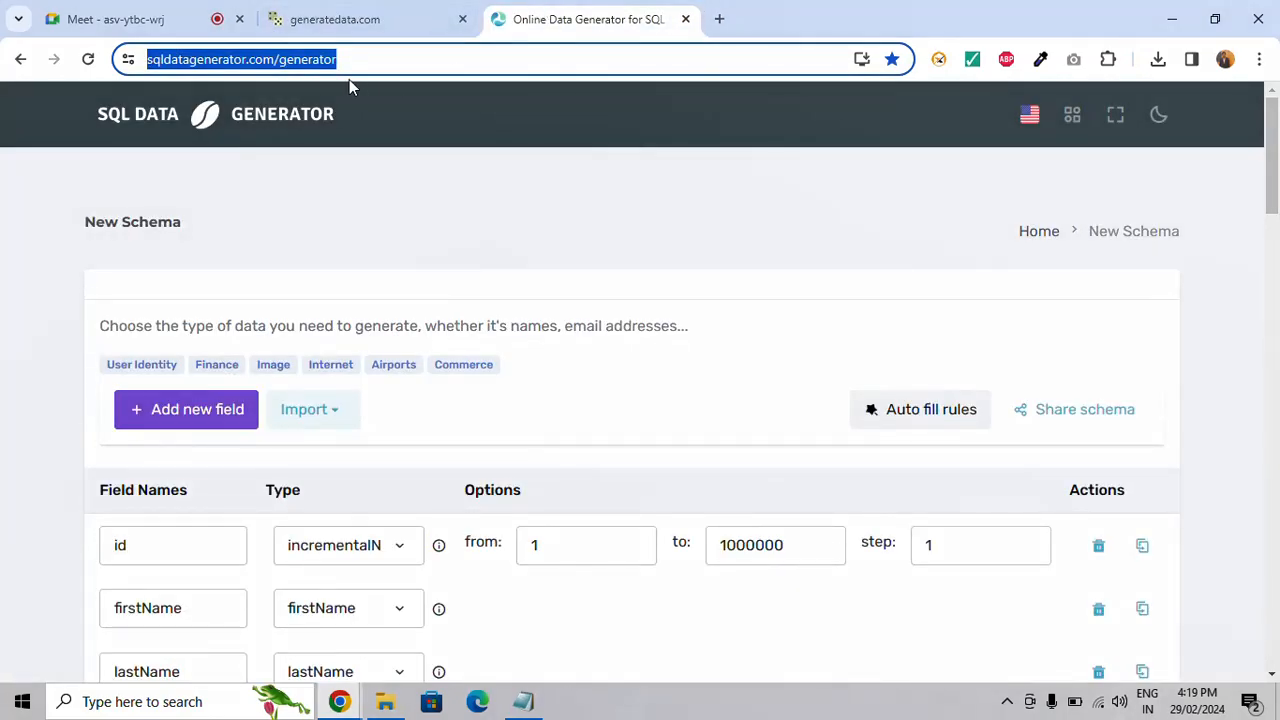
pyautogui.scroll(-15, 357, 403)
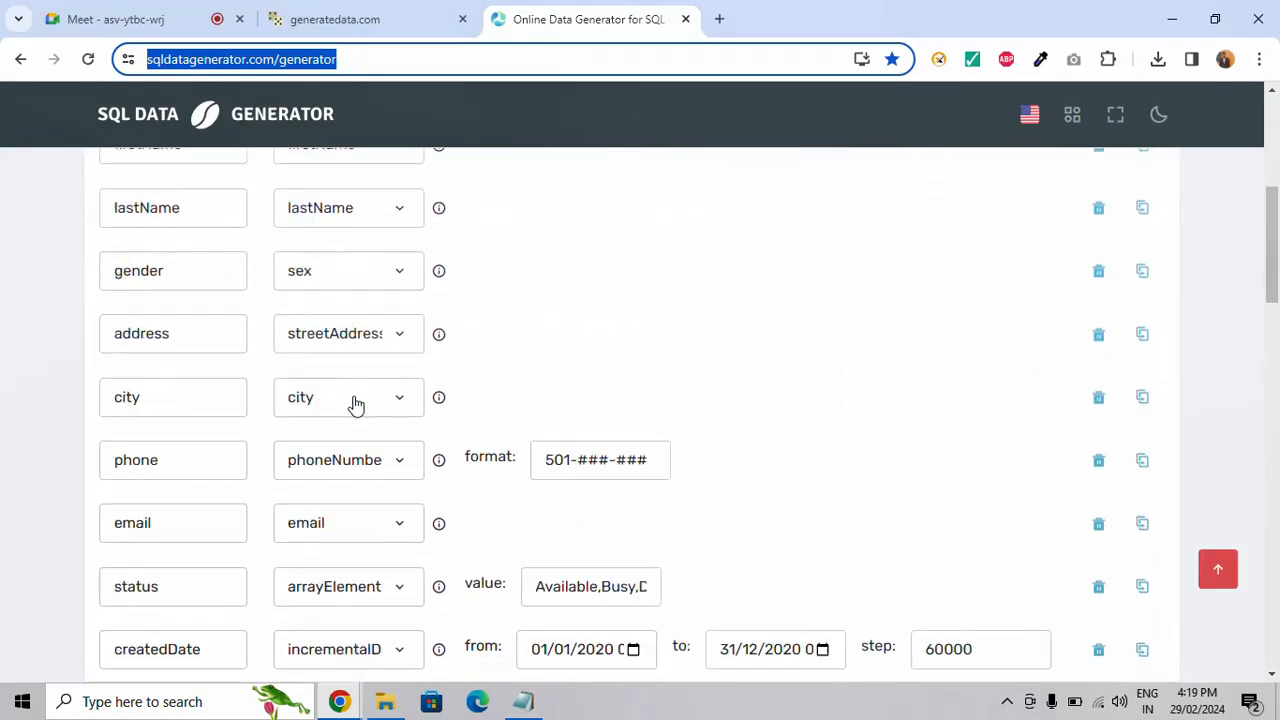
pyautogui.scroll(2, 357, 403)
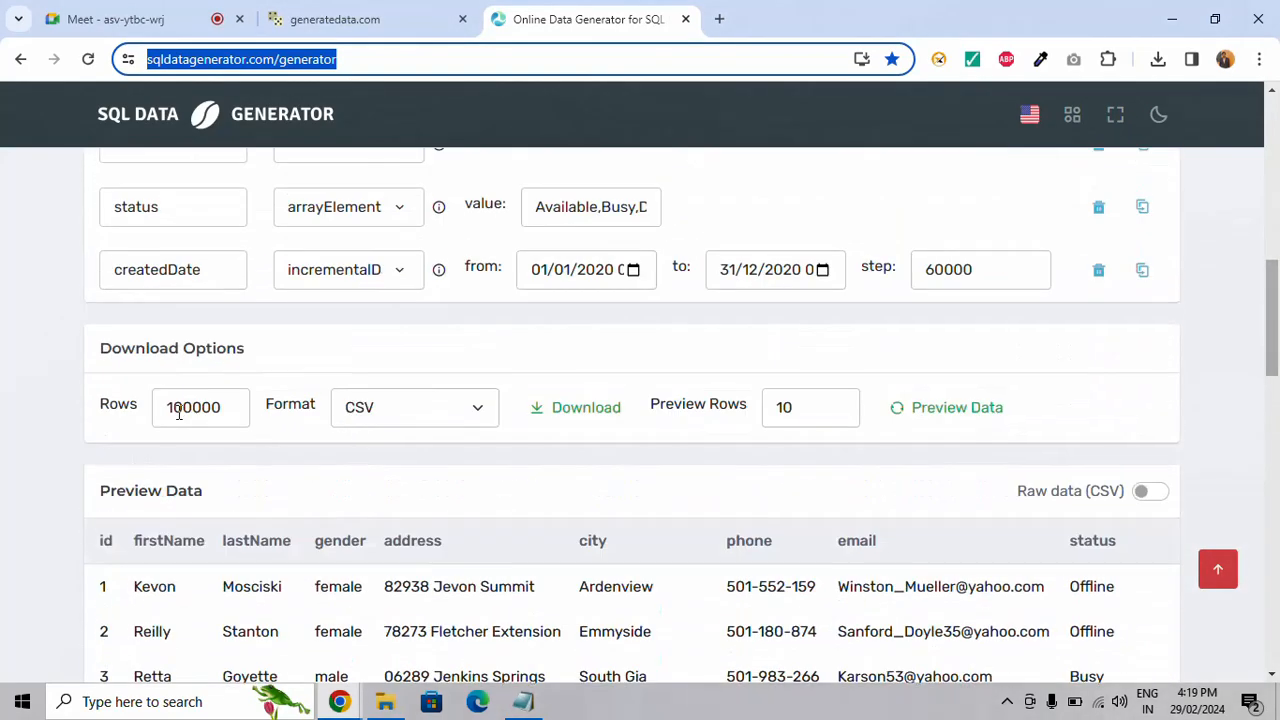
pyautogui.moveTo(177, 408); pyautogui.dragTo(228, 412)
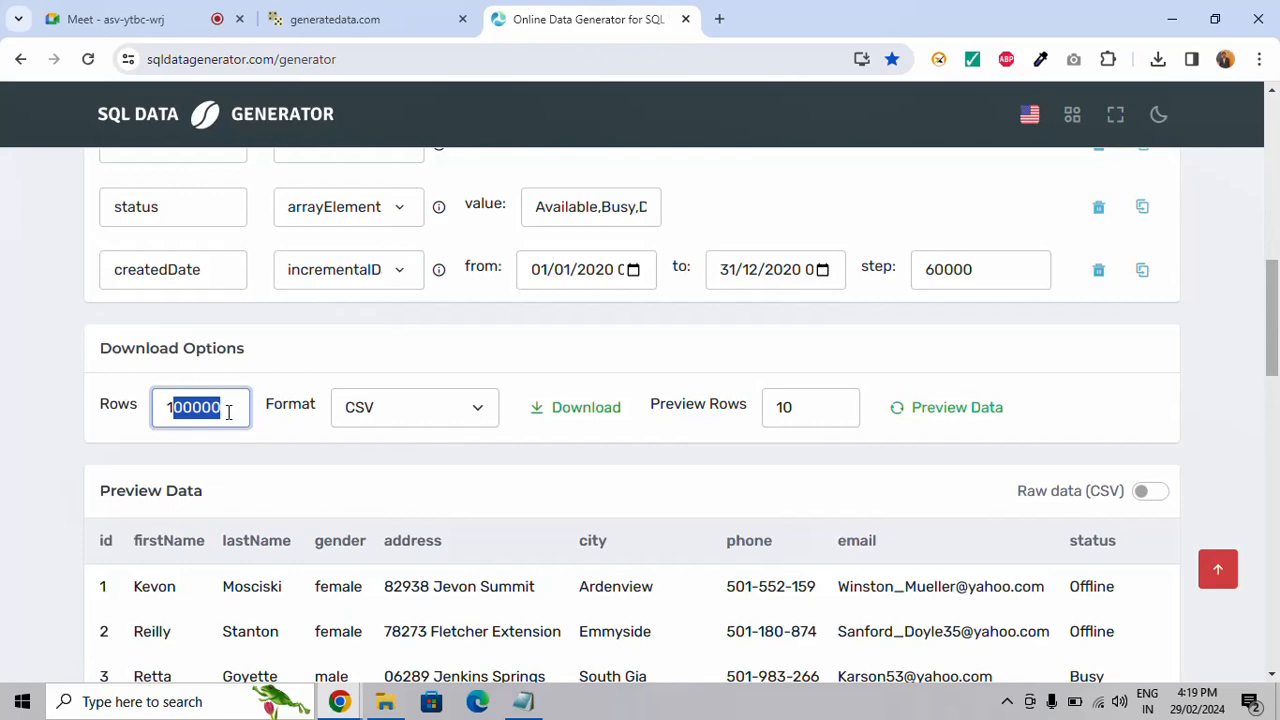
pyautogui.scroll(4, 450, 335)
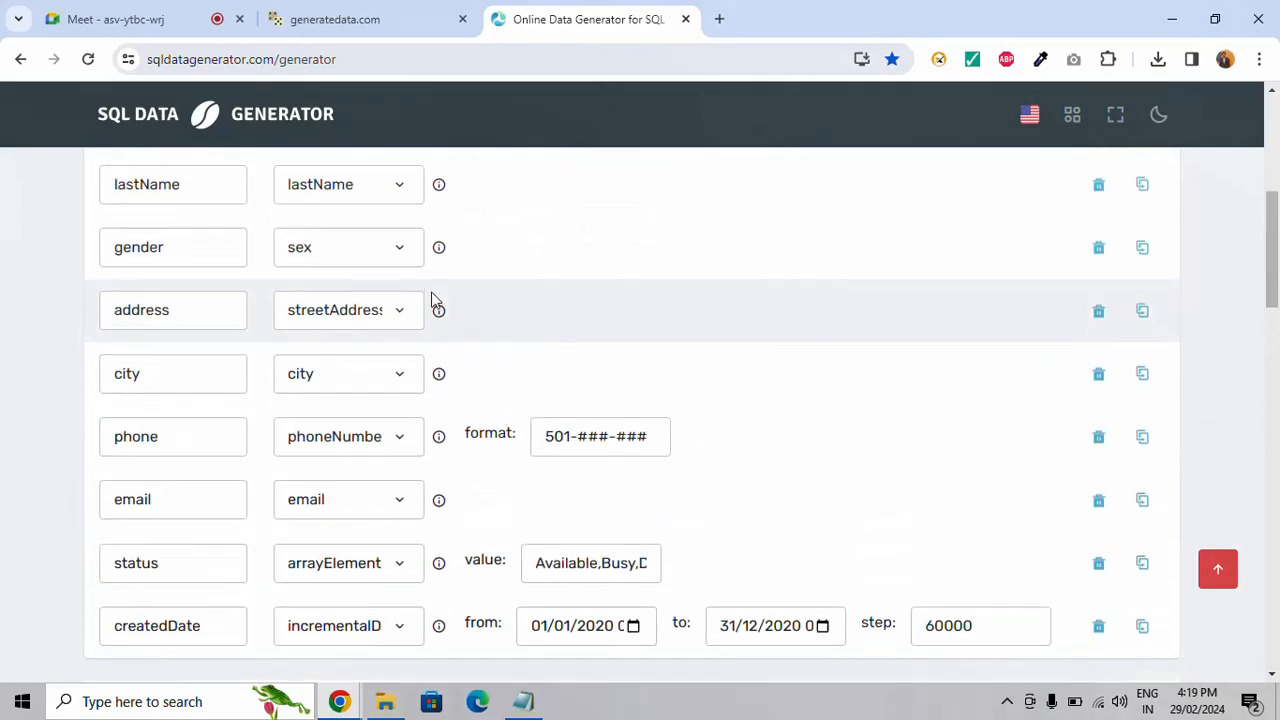
# - Examine the quick start options on generatedata.com and compare the web addresses of both data generator sites
pyautogui.click(338, 12)
pyautogui.scroll(-5, 634, 306)
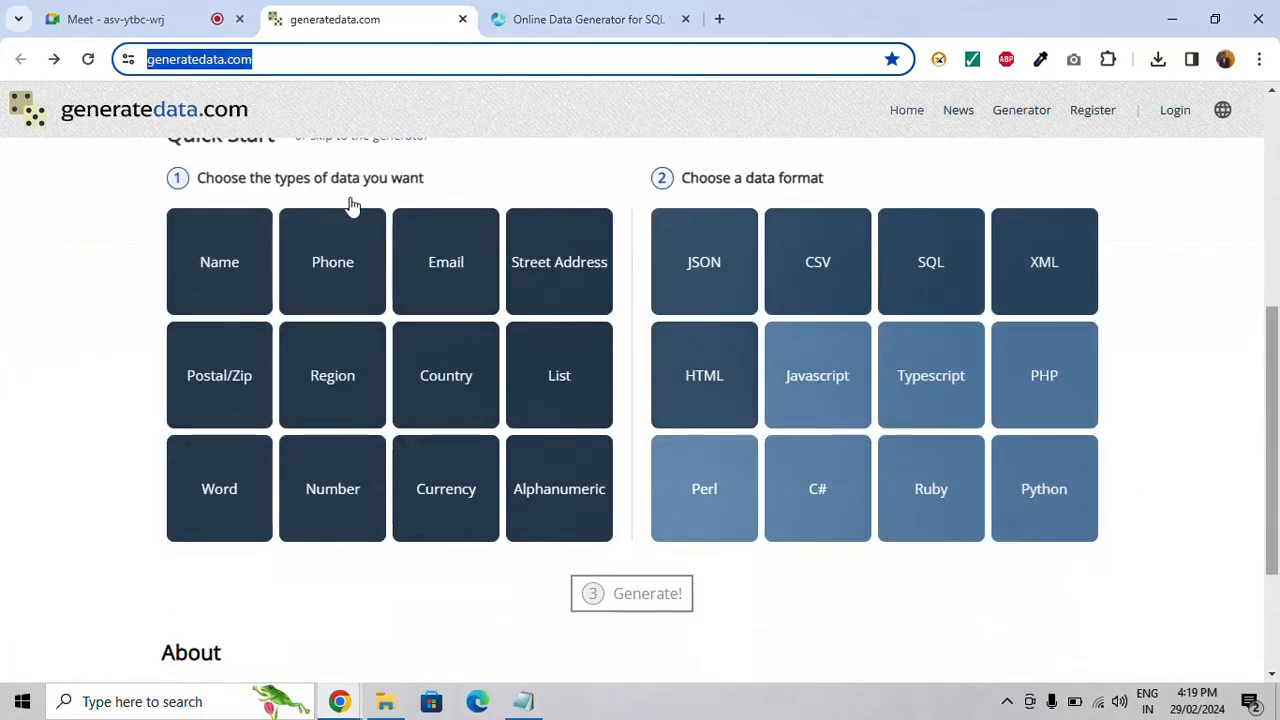
pyautogui.scroll(5, 455, 268)
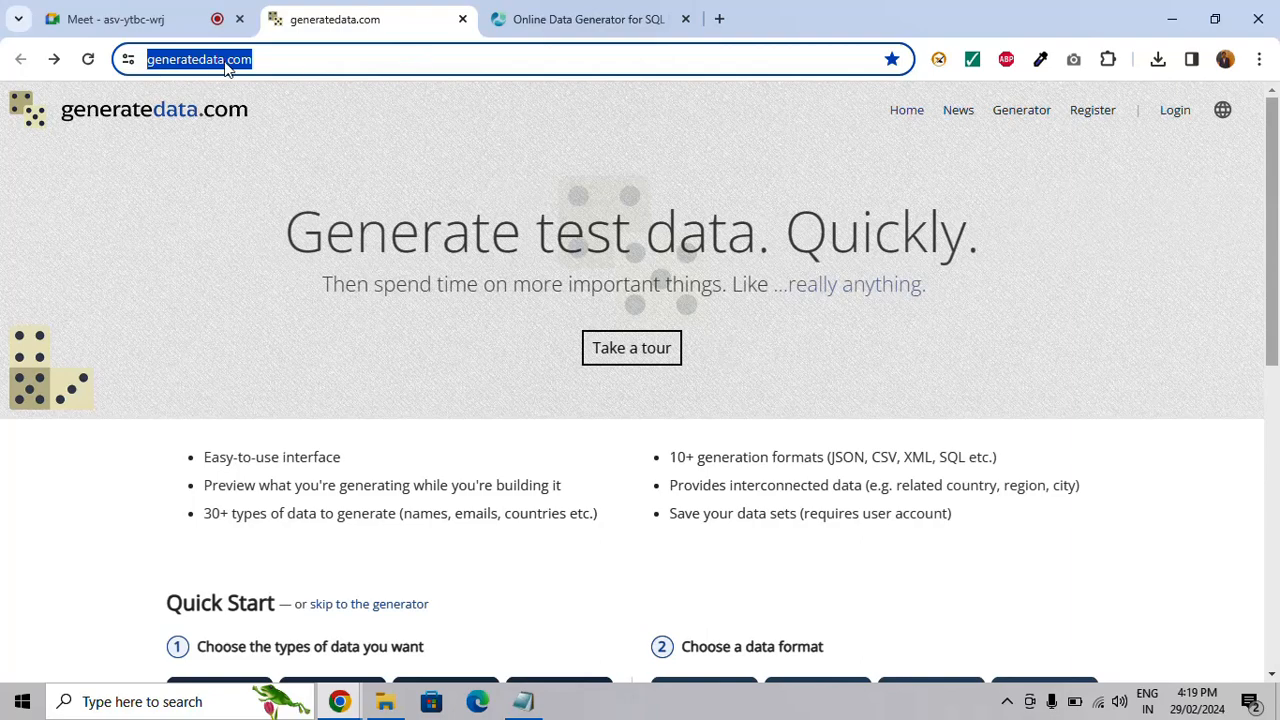
pyautogui.click(270, 62)
pyautogui.click(503, 28)
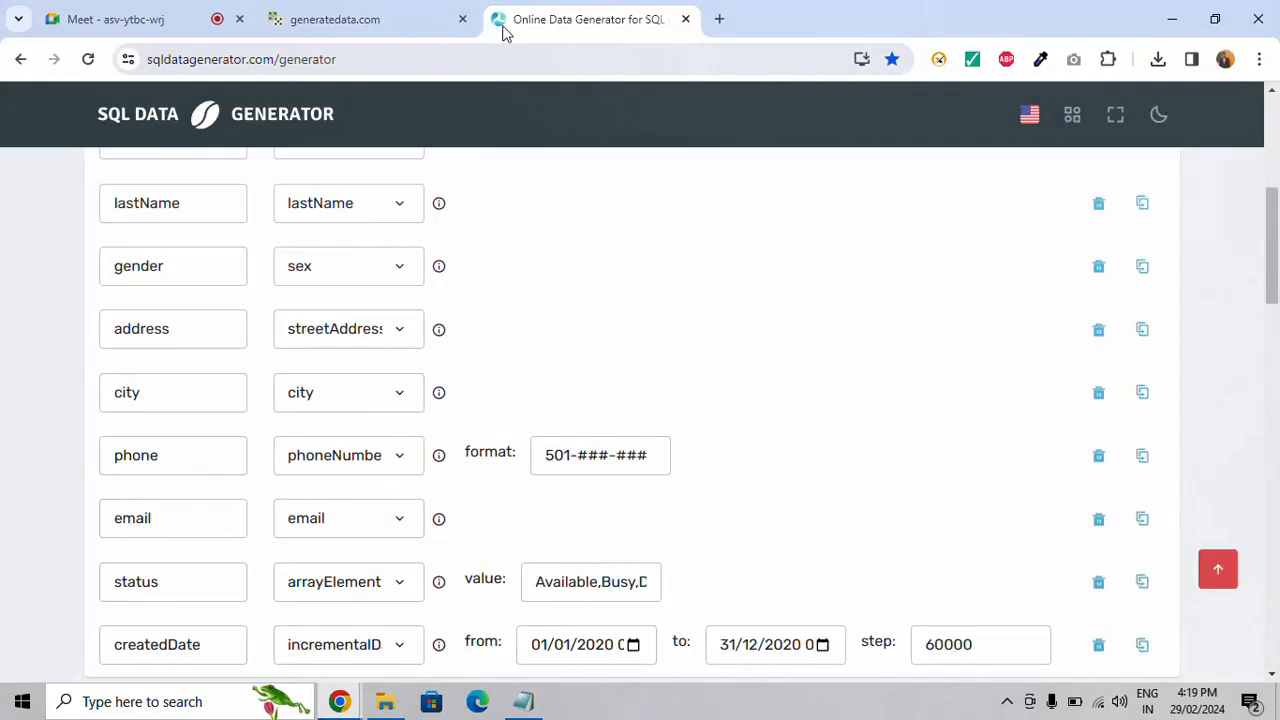
pyautogui.click(349, 61)
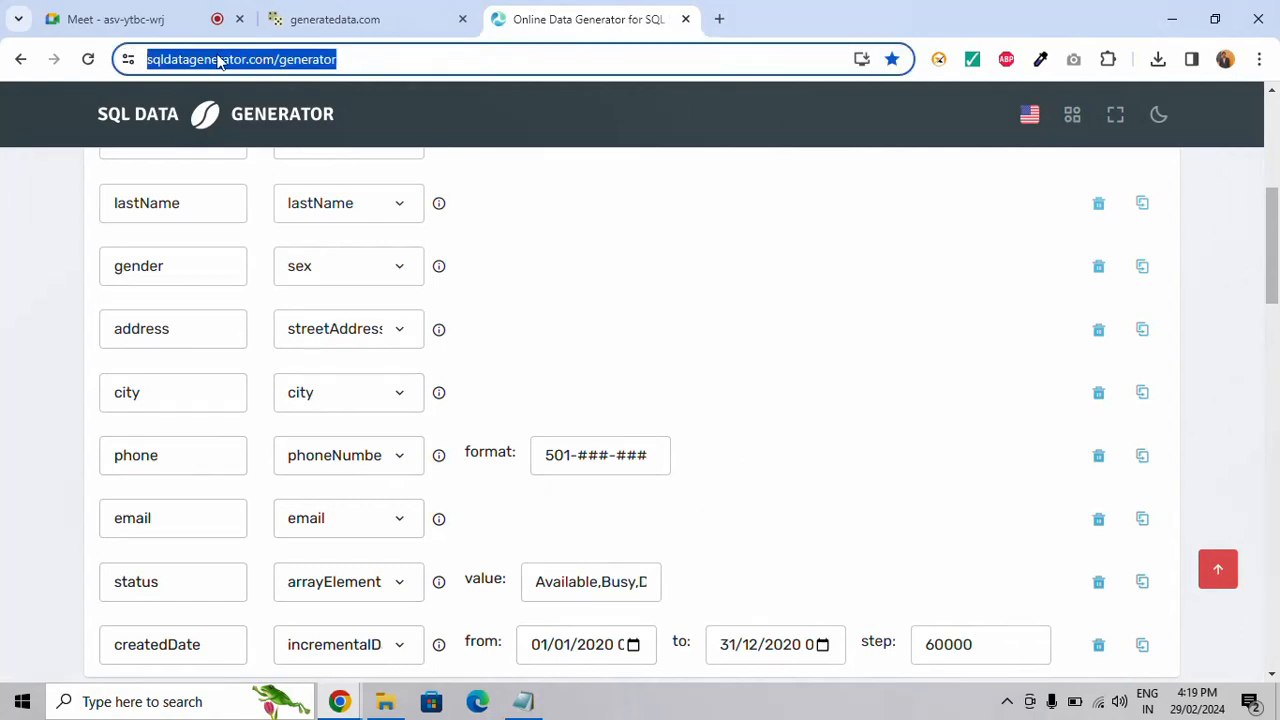
pyautogui.click(326, 15)
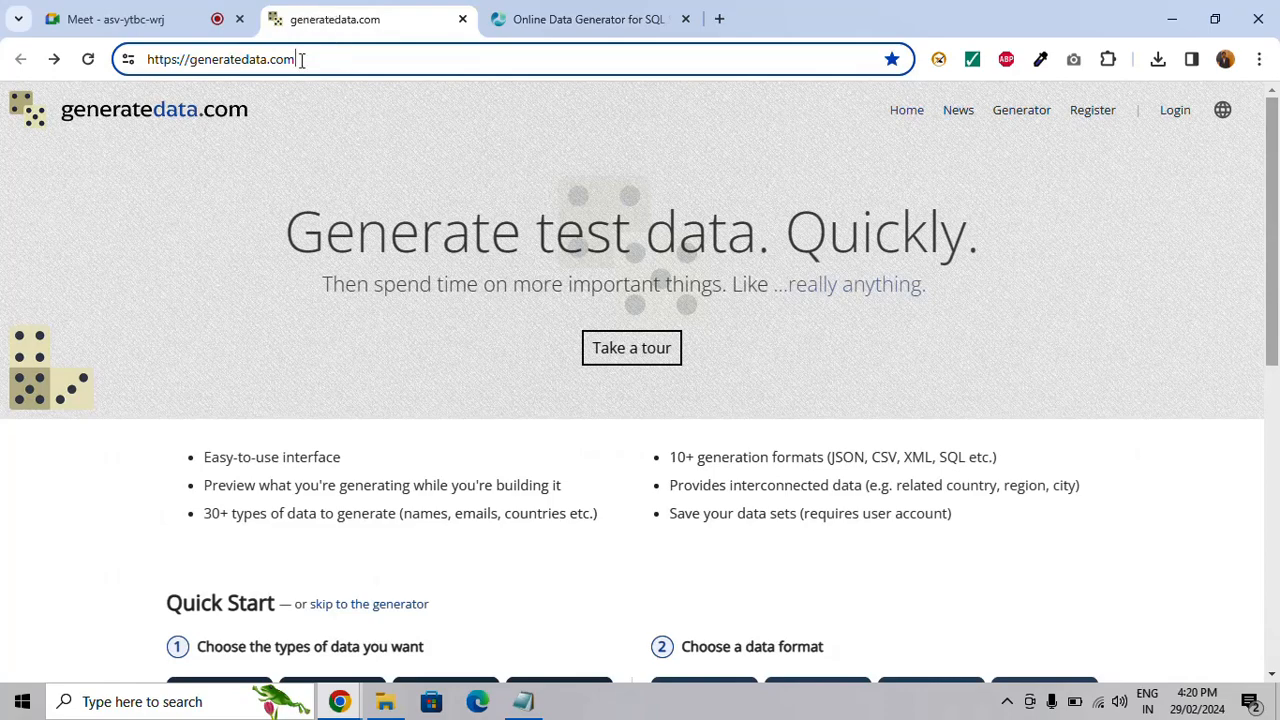
pyautogui.moveTo(334, 60); pyautogui.dragTo(85, 61)
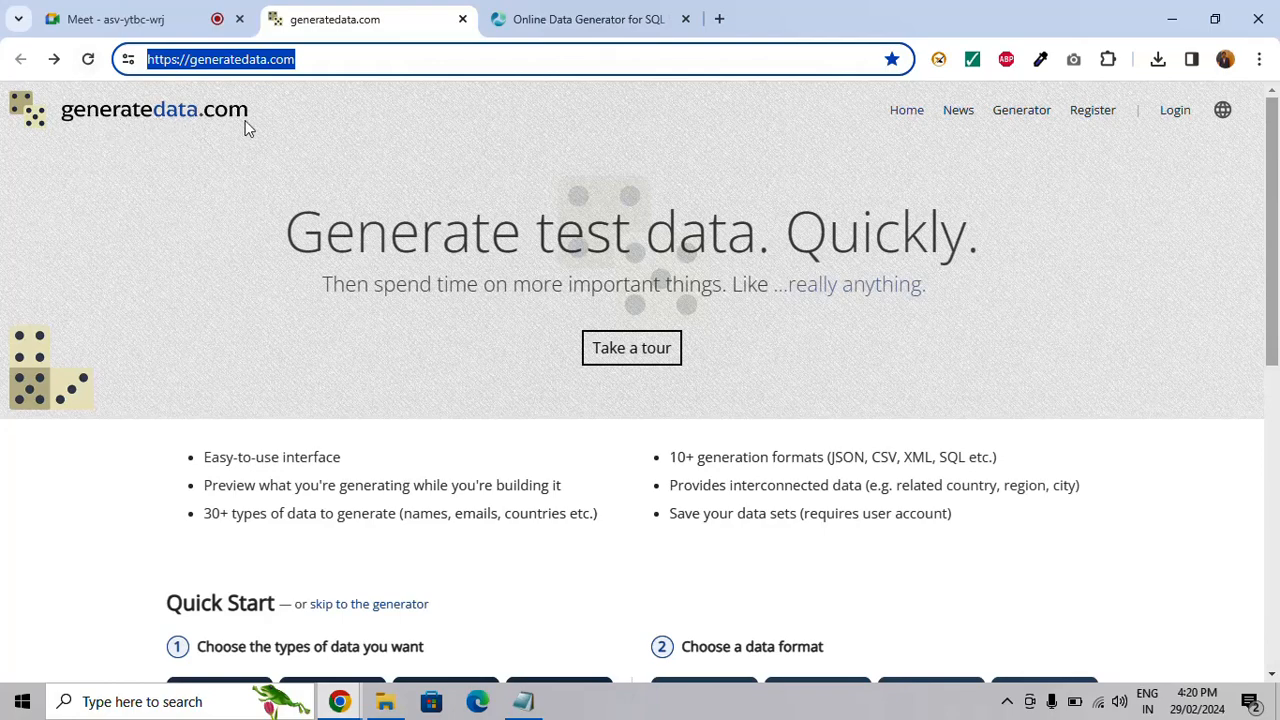
# - Choose Name and Email as data types in the Quick Start section of generatedata.com
pyautogui.scroll(-5, 443, 186)
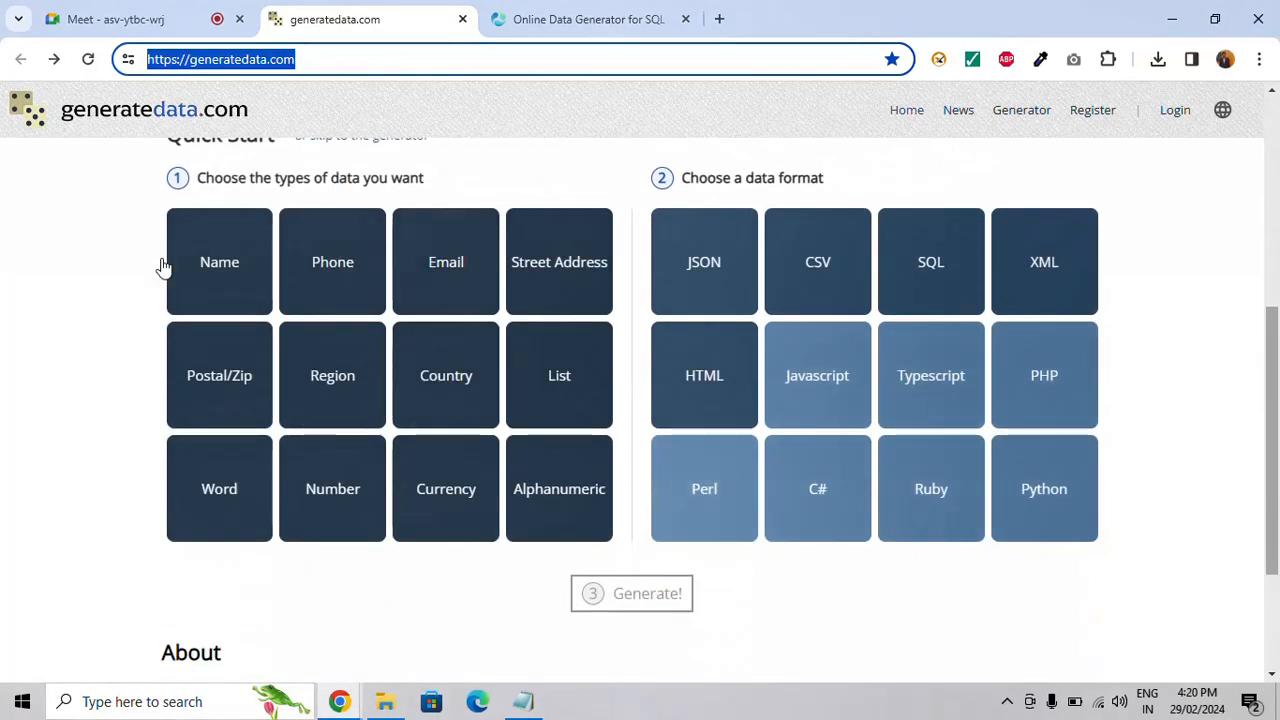
pyautogui.click(226, 278)
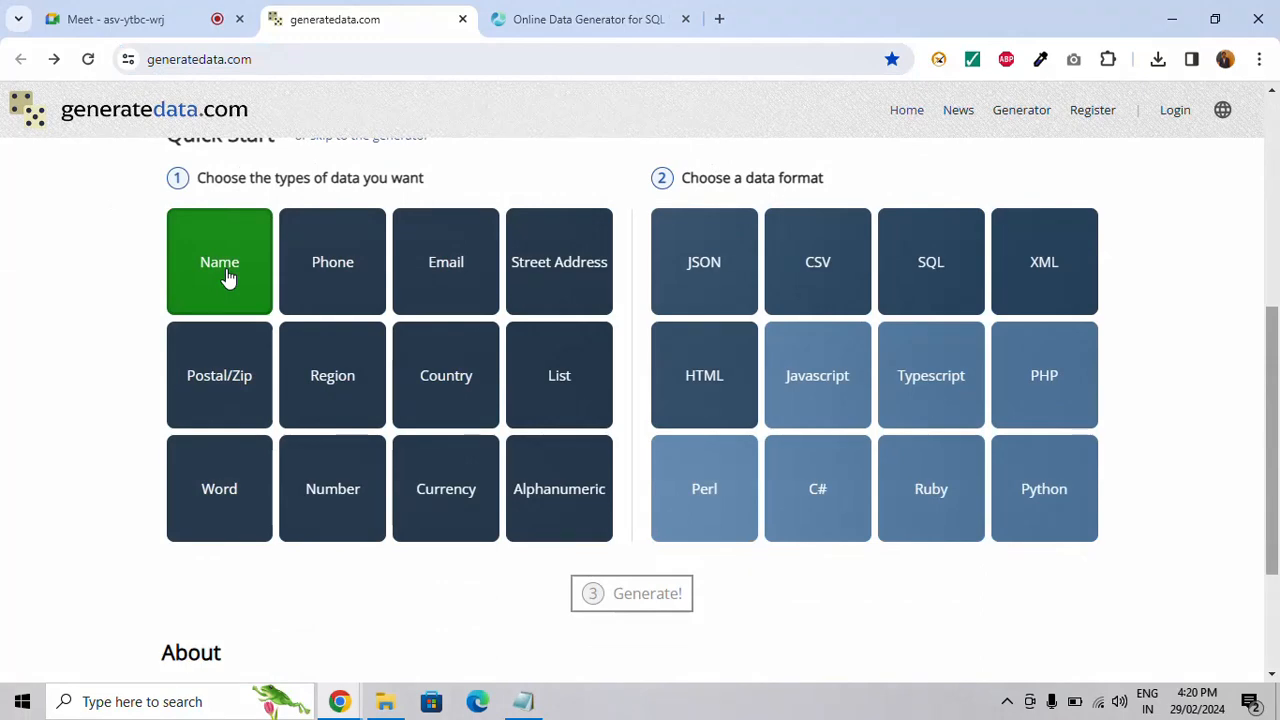
pyautogui.click(464, 264)
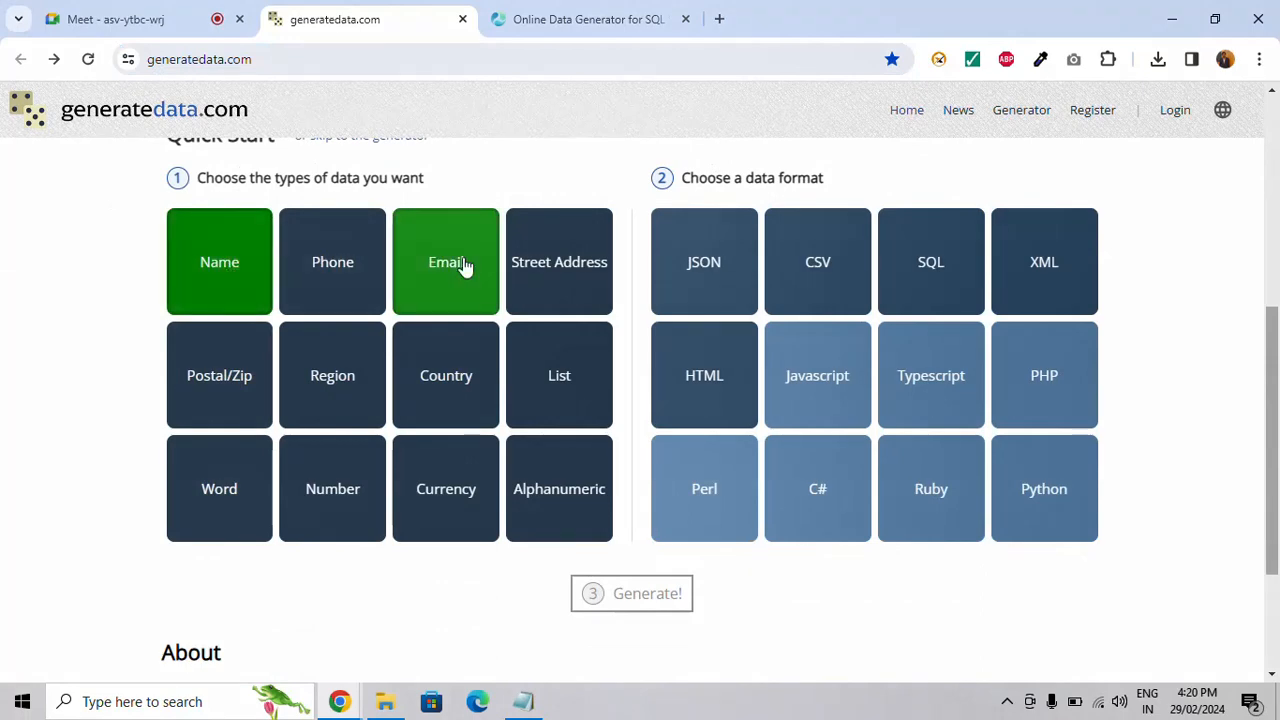
pyautogui.click(1005, 706)
pyautogui.click(971, 664)
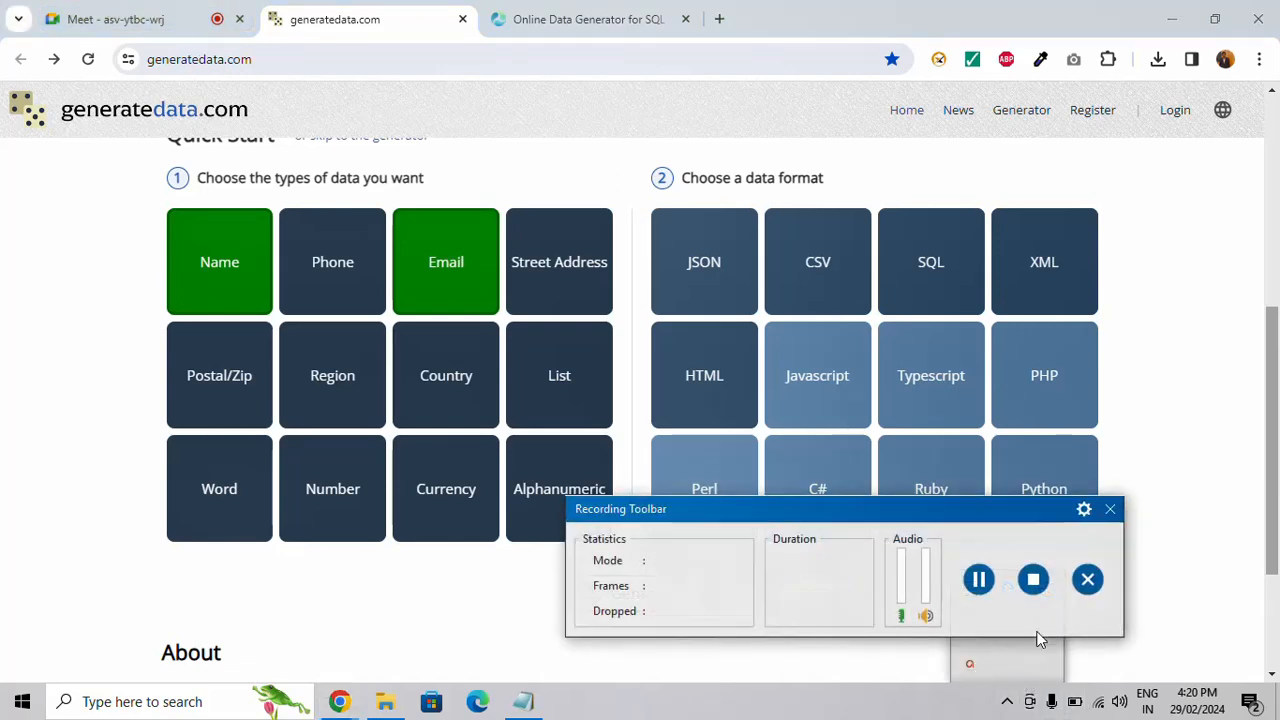
pyautogui.click(980, 580)
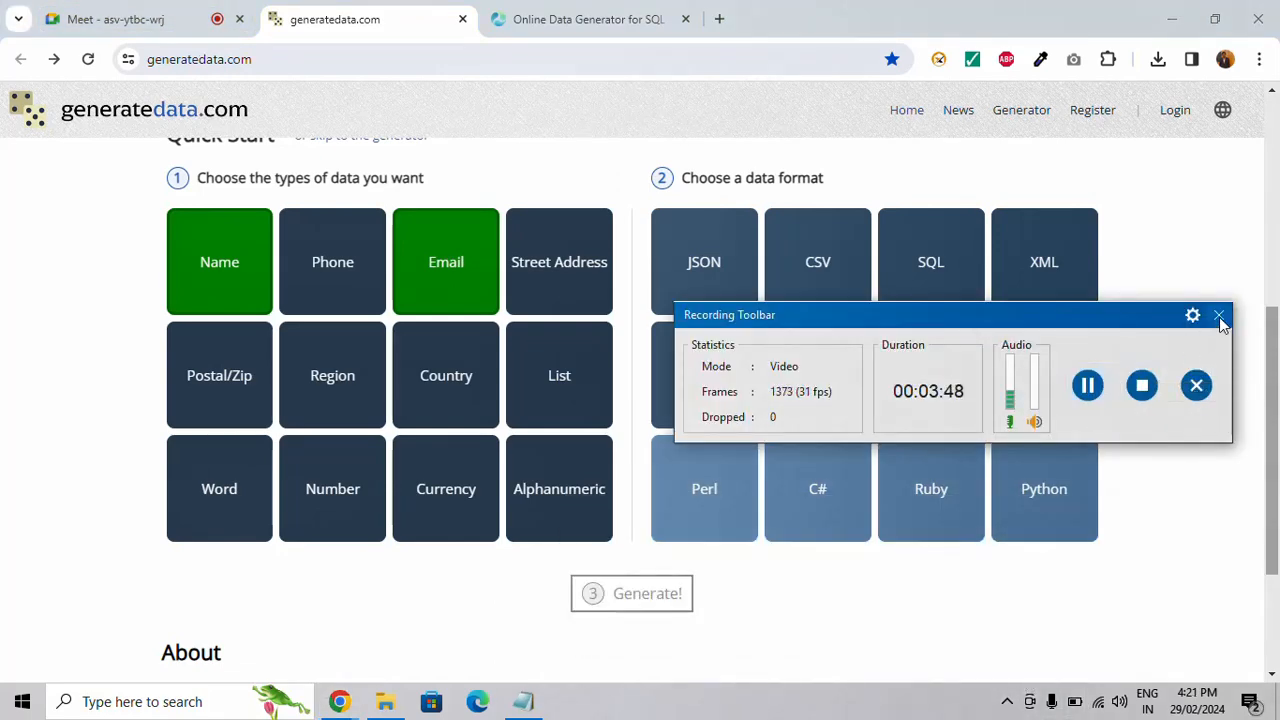
pyautogui.click(1218, 316)
# - Add Country, Currency and Region to the chosen data types
pyautogui.scroll(1, 210, 230)
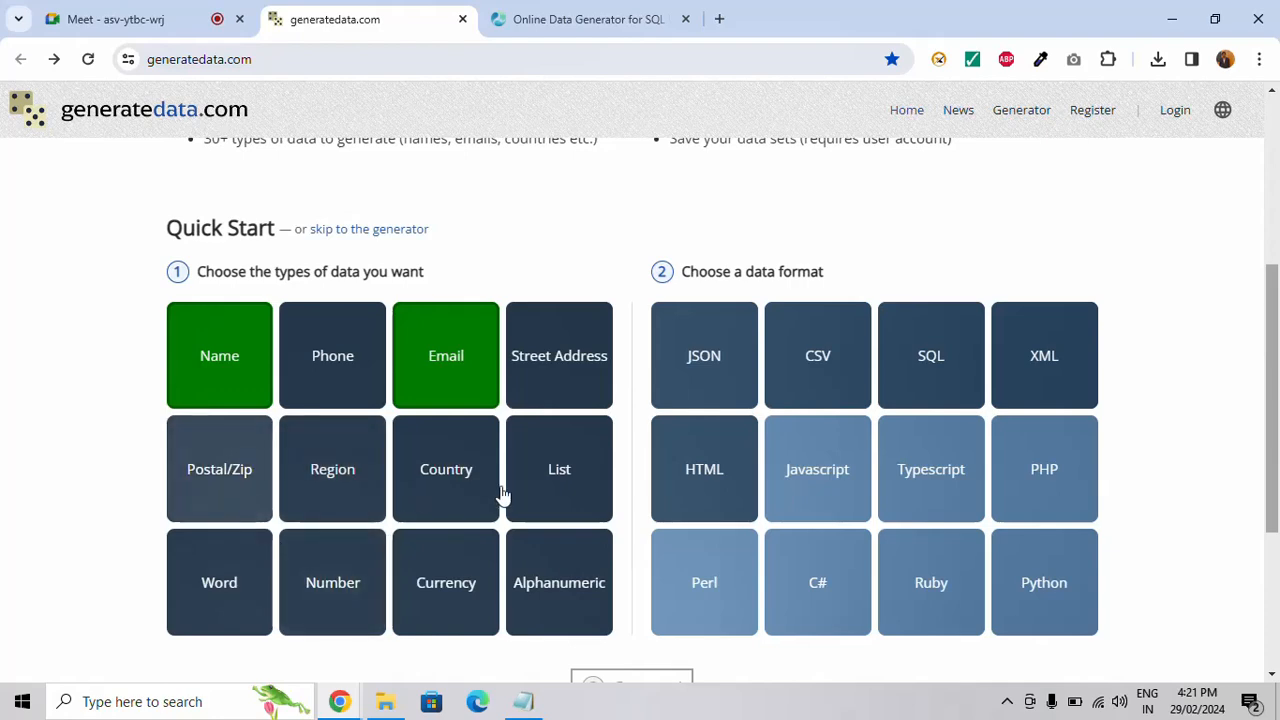
pyautogui.click(442, 474)
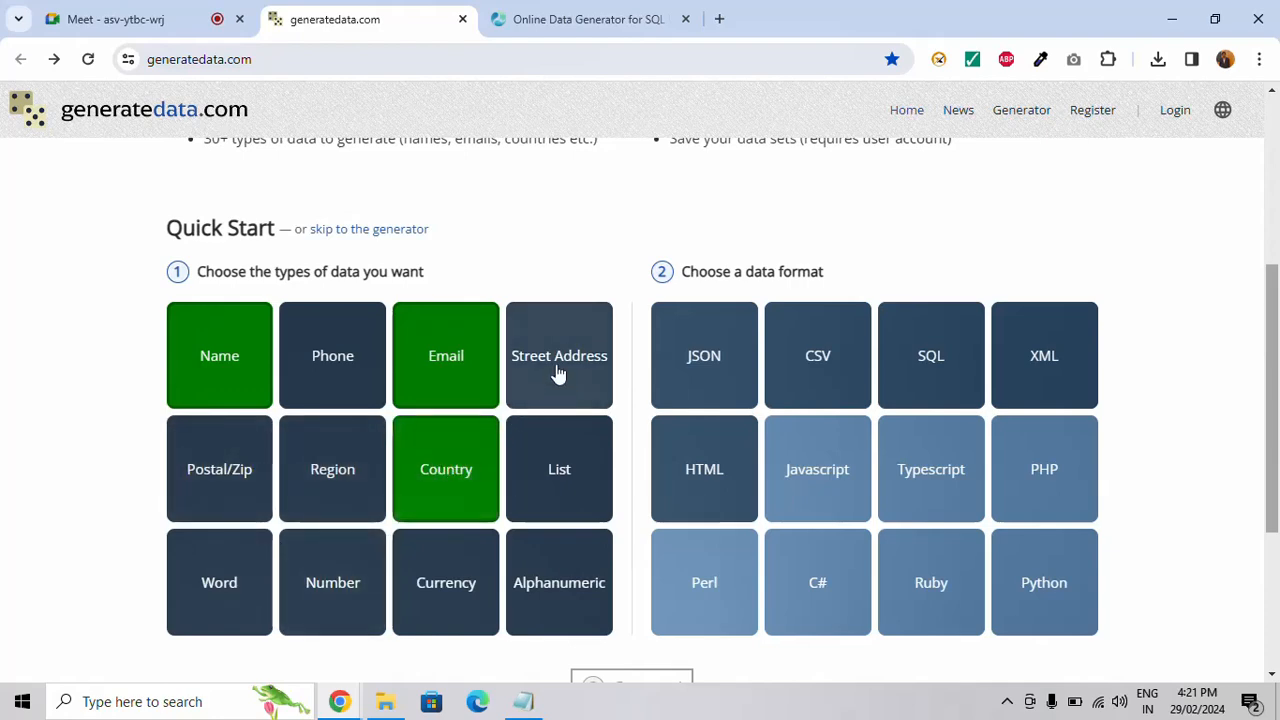
pyautogui.click(437, 625)
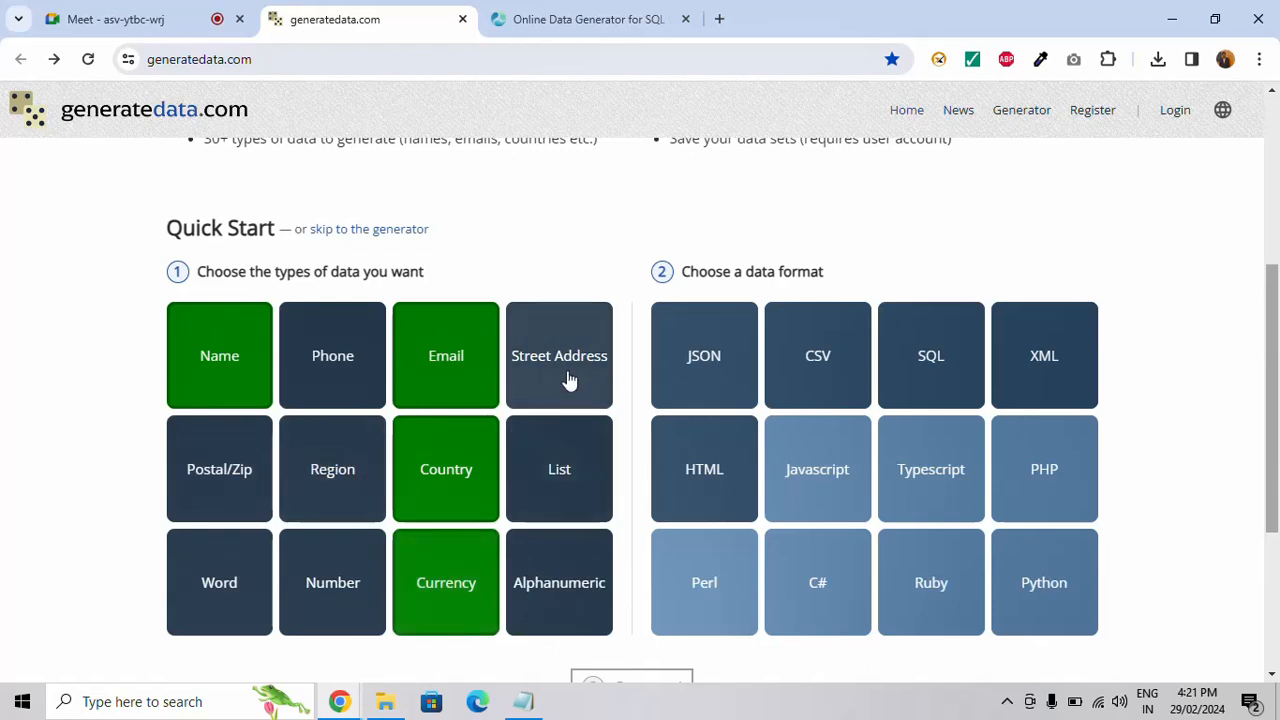
pyautogui.click(343, 492)
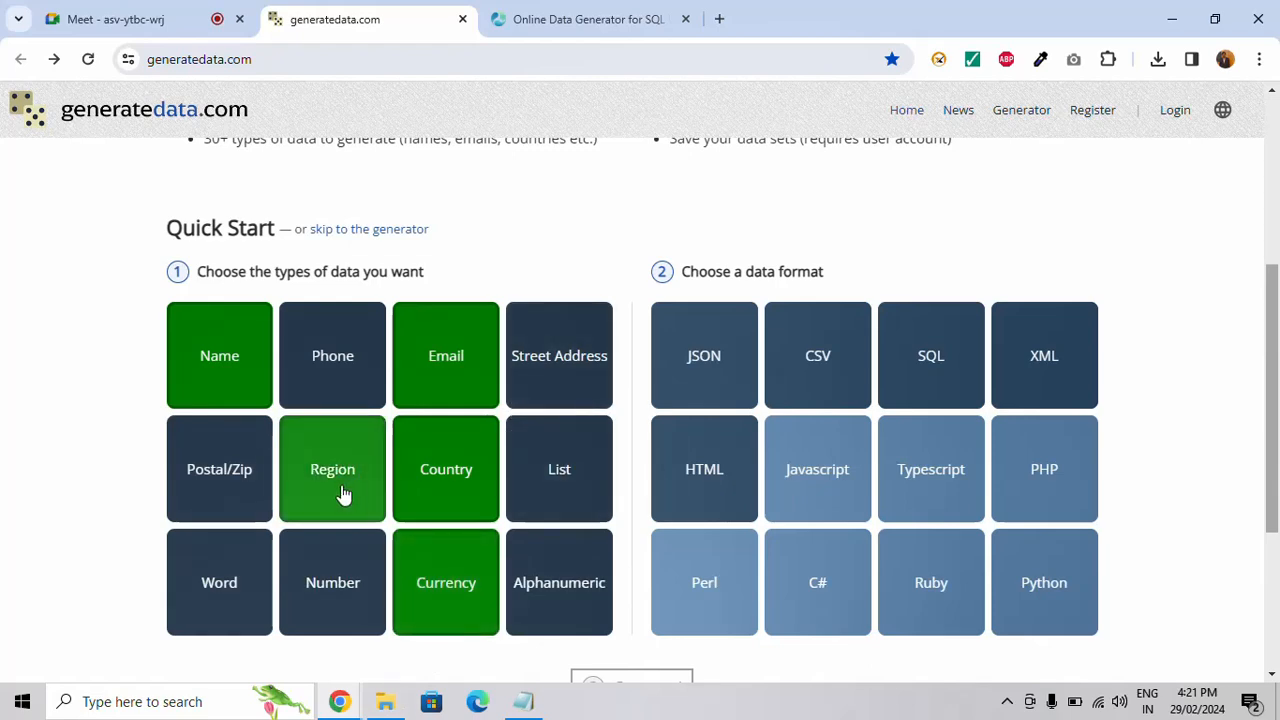
pyautogui.click(447, 358)
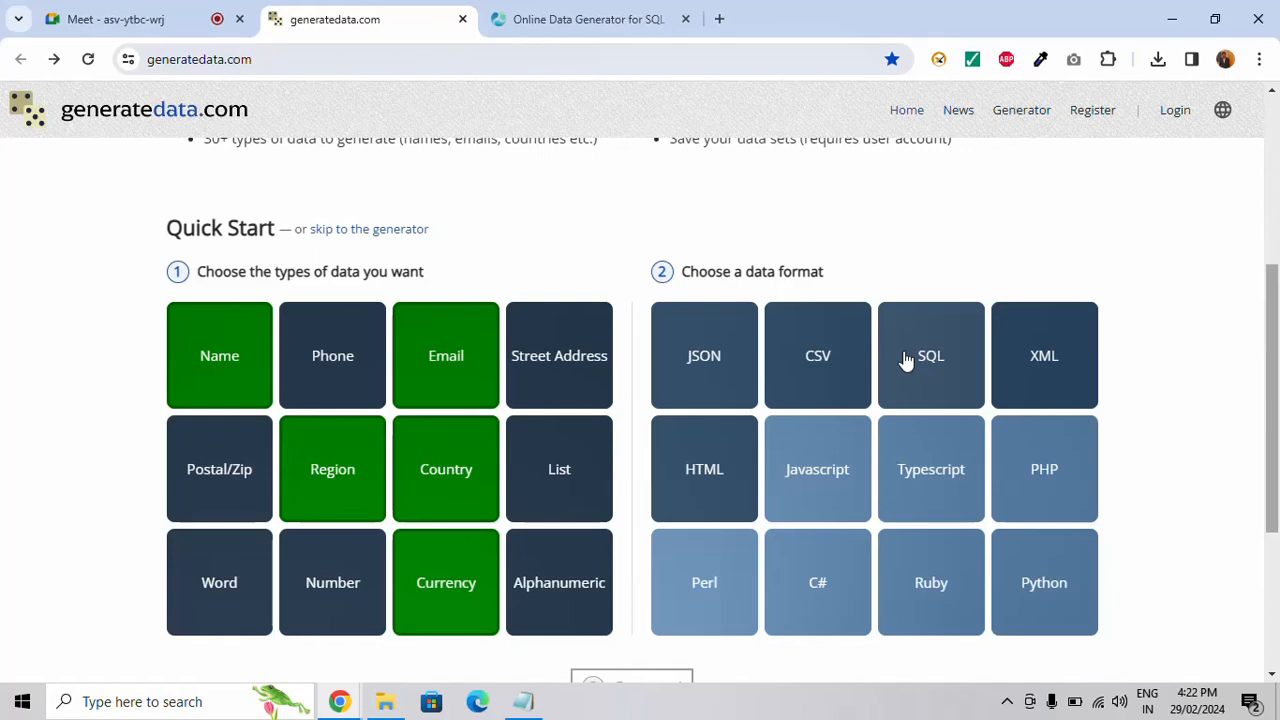
# - Switch to the Google Meet call and turn the microphone on
pyautogui.click(134, 16)
pyautogui.click(465, 645)
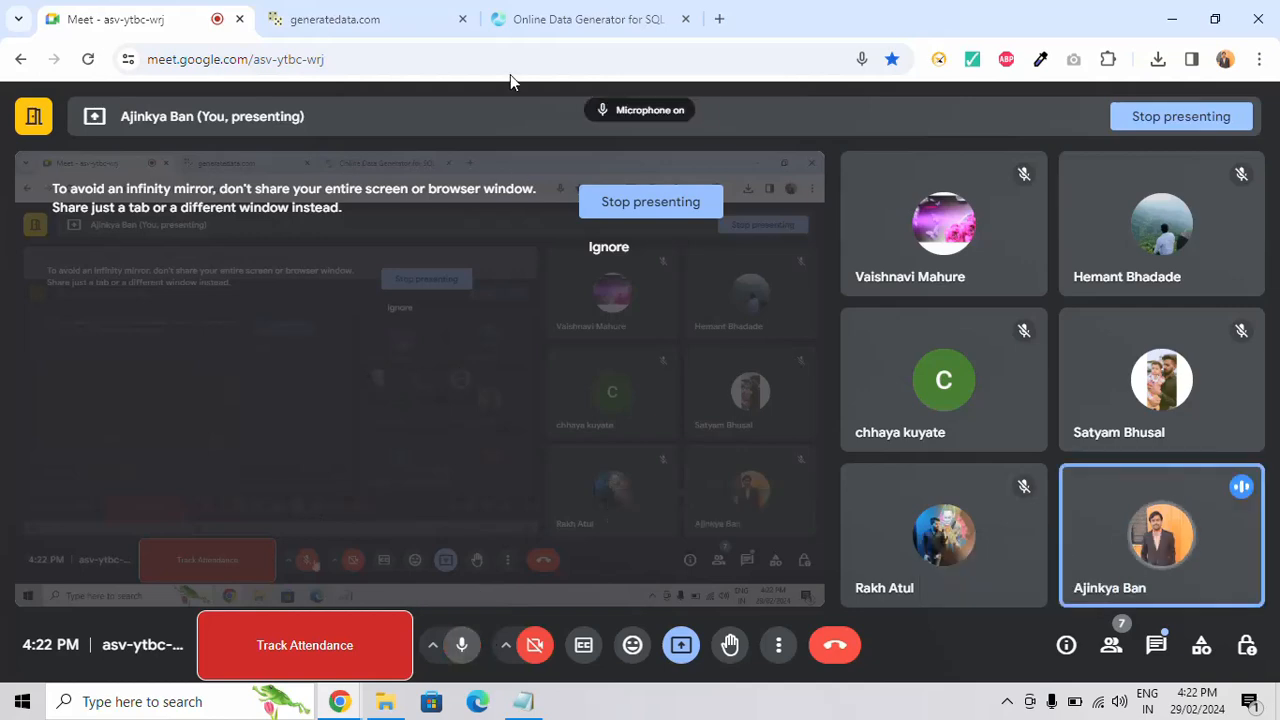
# - Return to generatedata.com, choose CSV as the data format and load the chosen data types into the generator
pyautogui.click(540, 17)
pyautogui.click(334, 18)
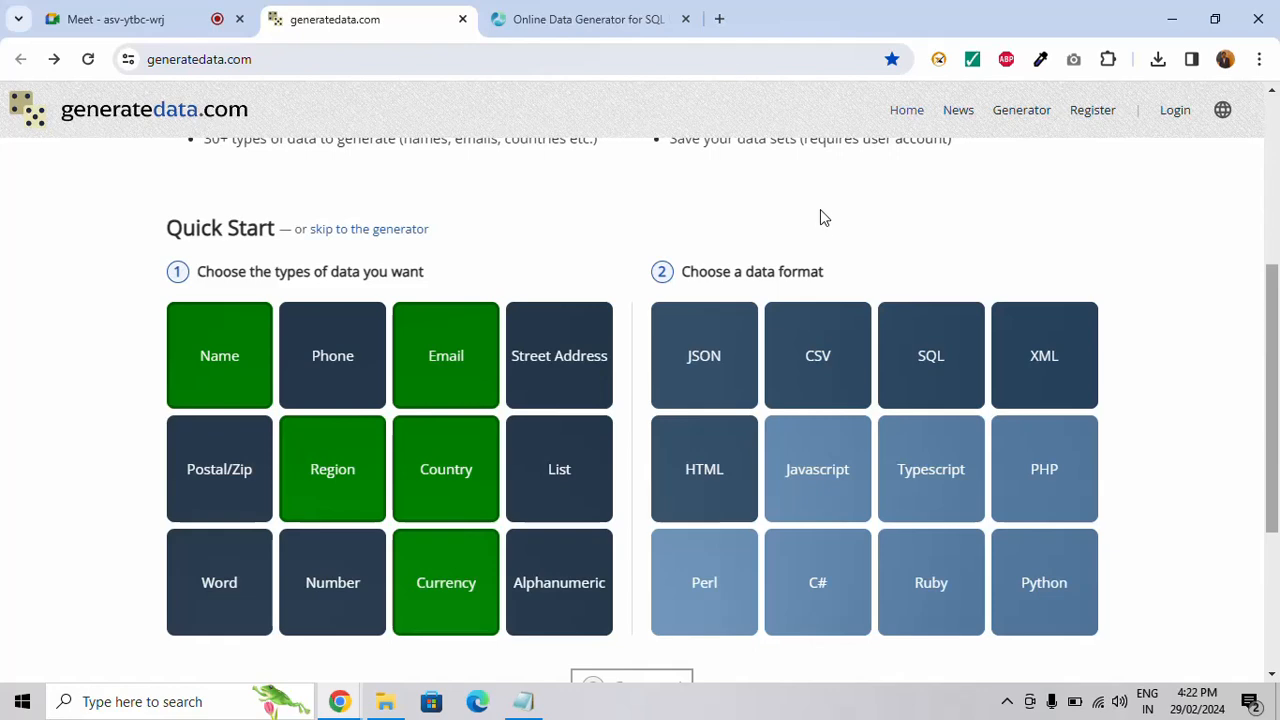
pyautogui.click(812, 362)
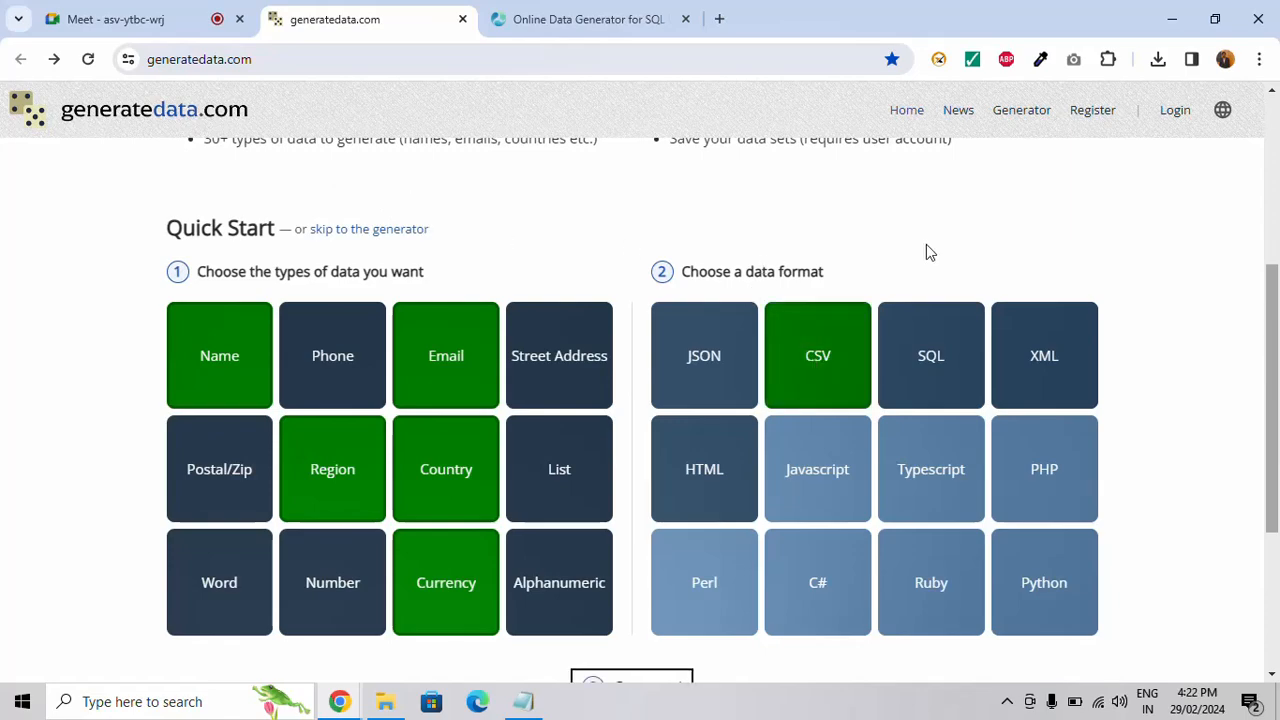
pyautogui.scroll(-2, 926, 252)
pyautogui.scroll(1, 711, 283)
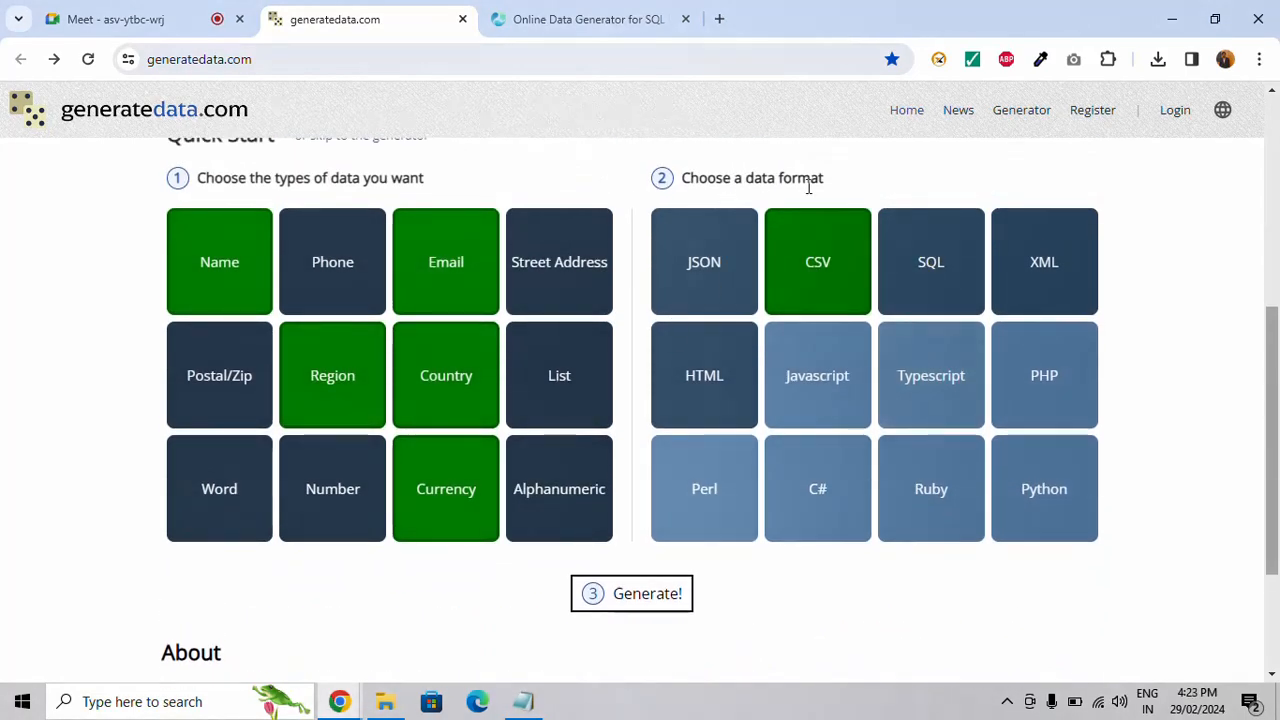
pyautogui.scroll(2, 397, 257)
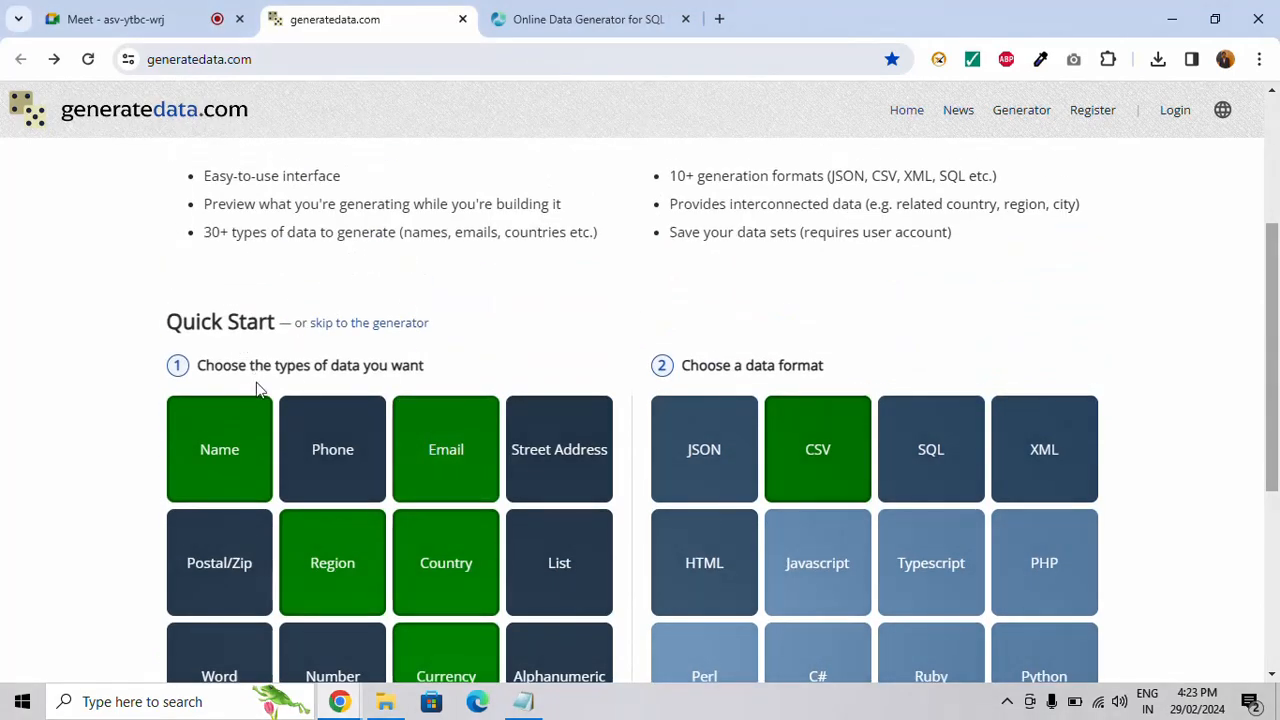
pyautogui.scroll(-4, 406, 437)
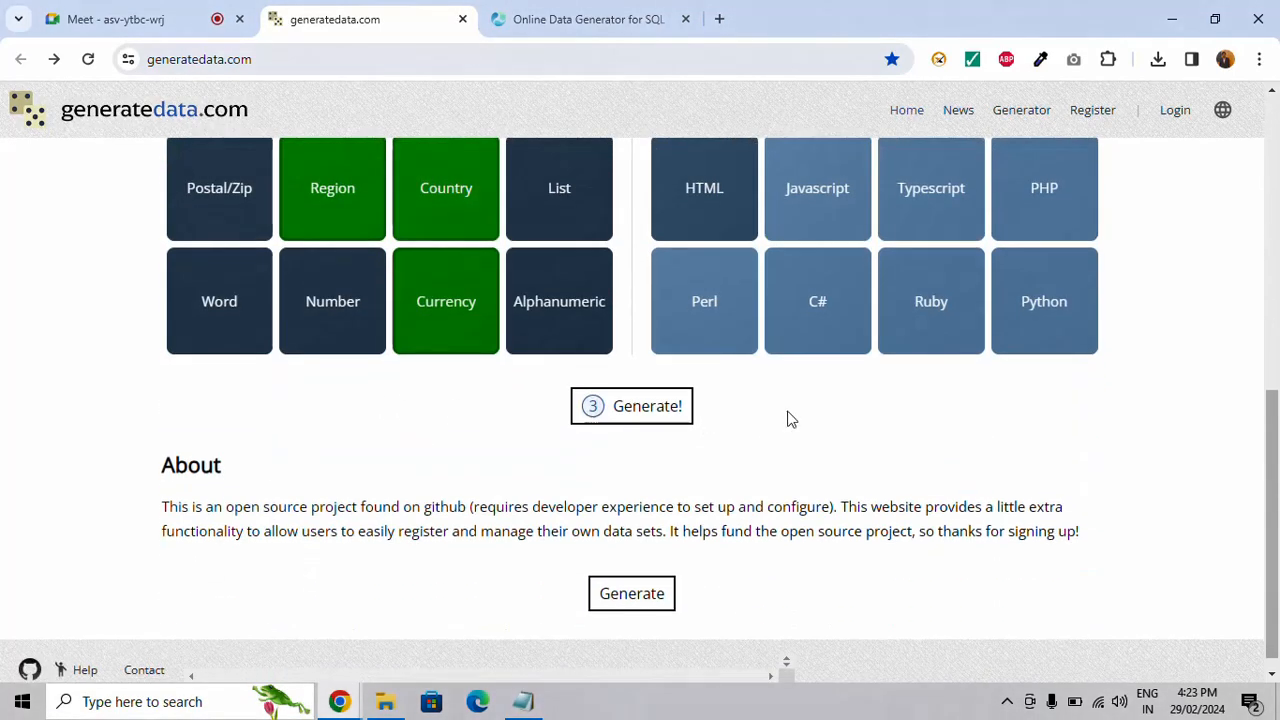
pyautogui.click(646, 406)
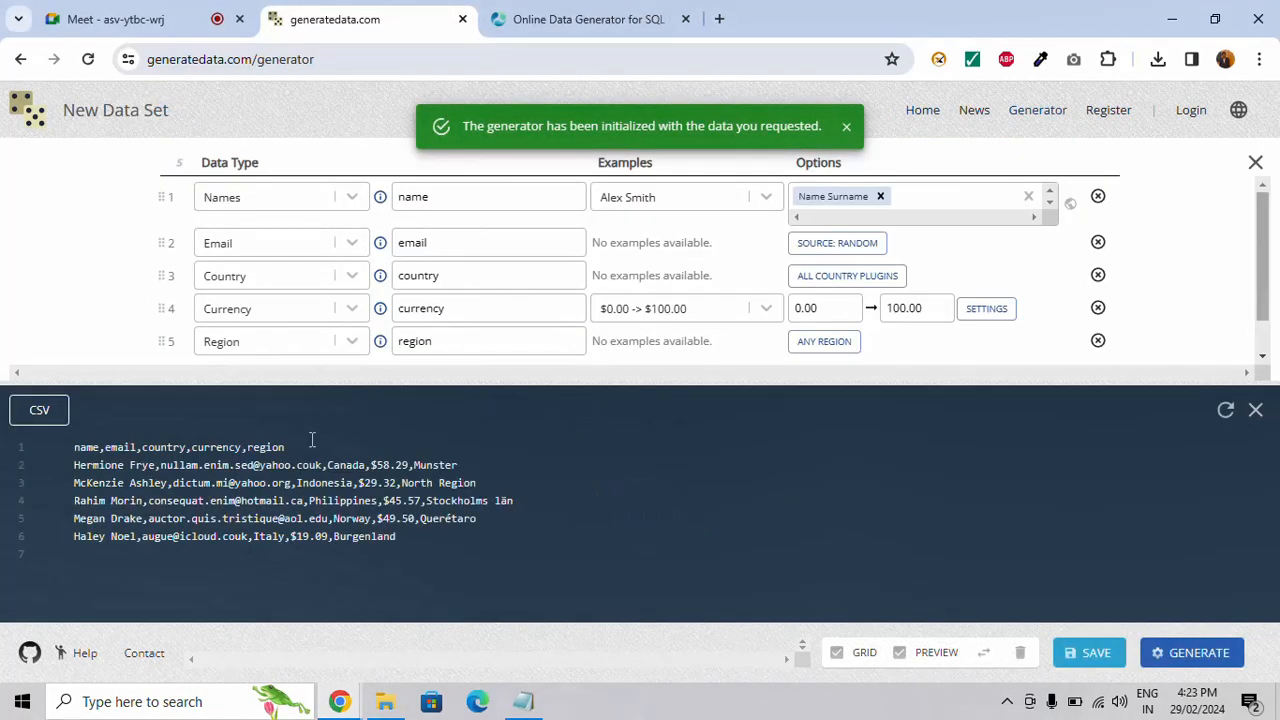
# - Set the currency column's example range to 10 -> 100 000
pyautogui.moveTo(99, 450); pyautogui.dragTo(264, 541)
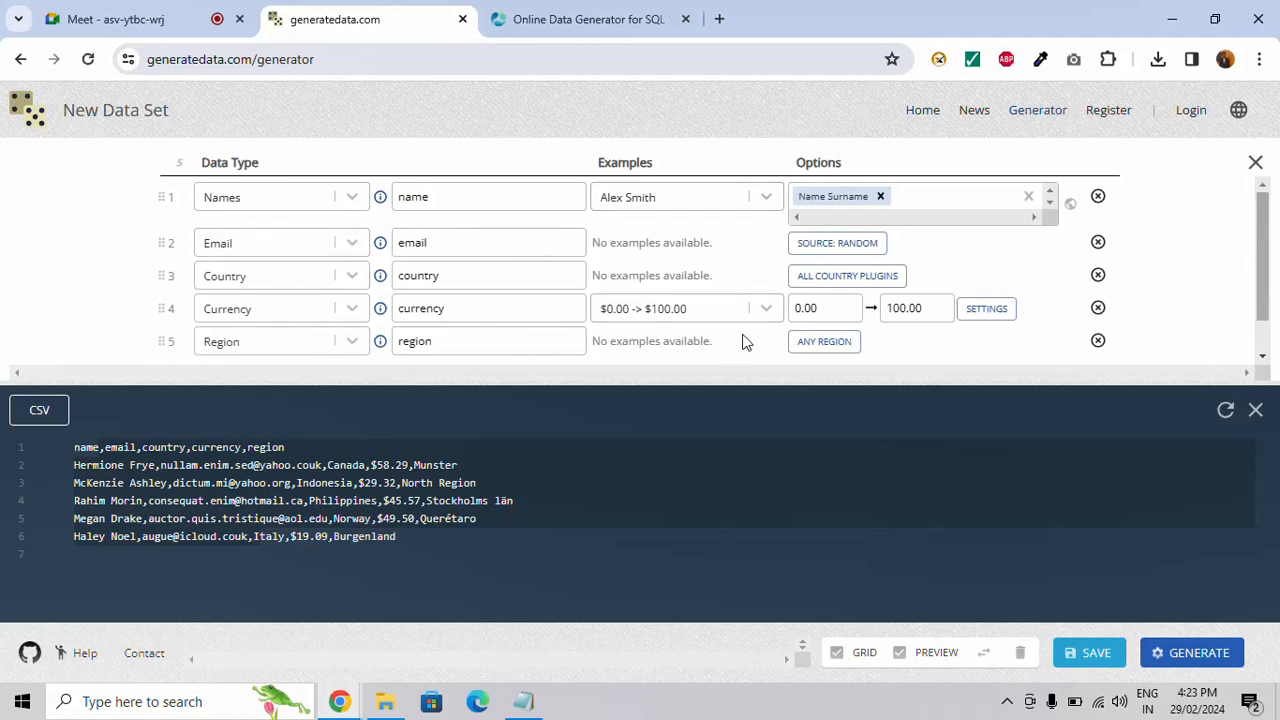
pyautogui.click(772, 310)
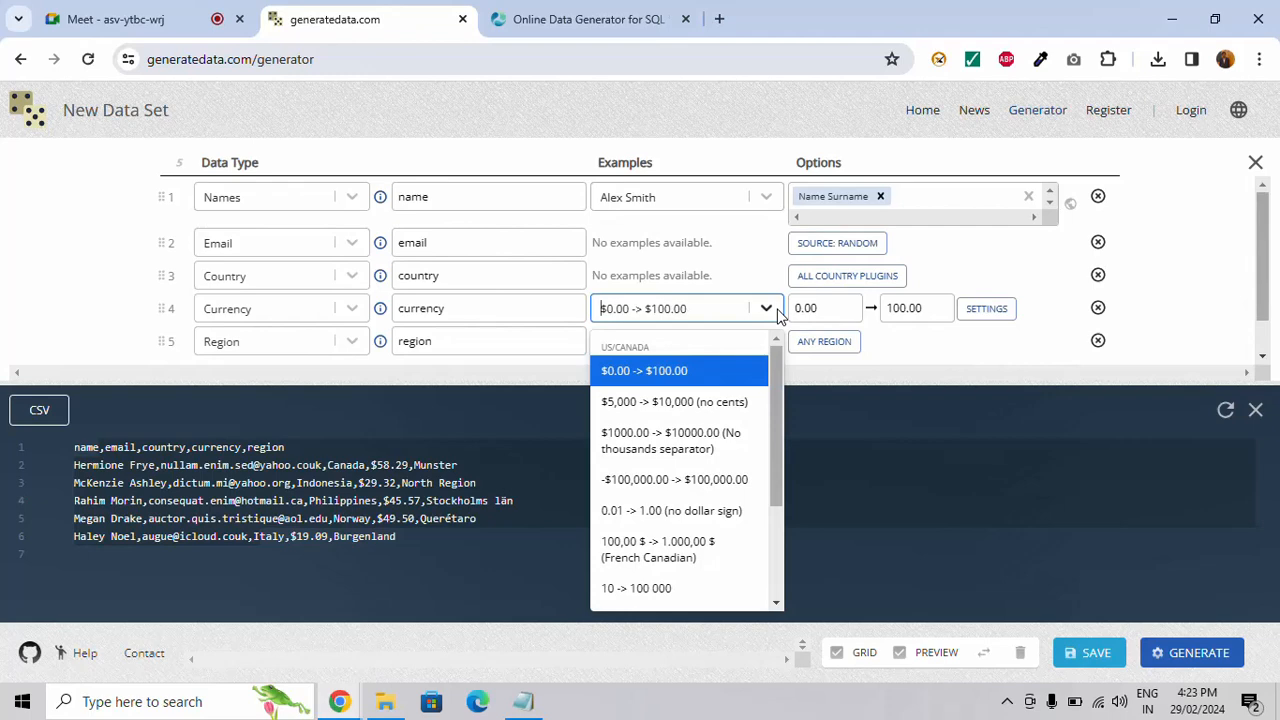
pyautogui.click(664, 598)
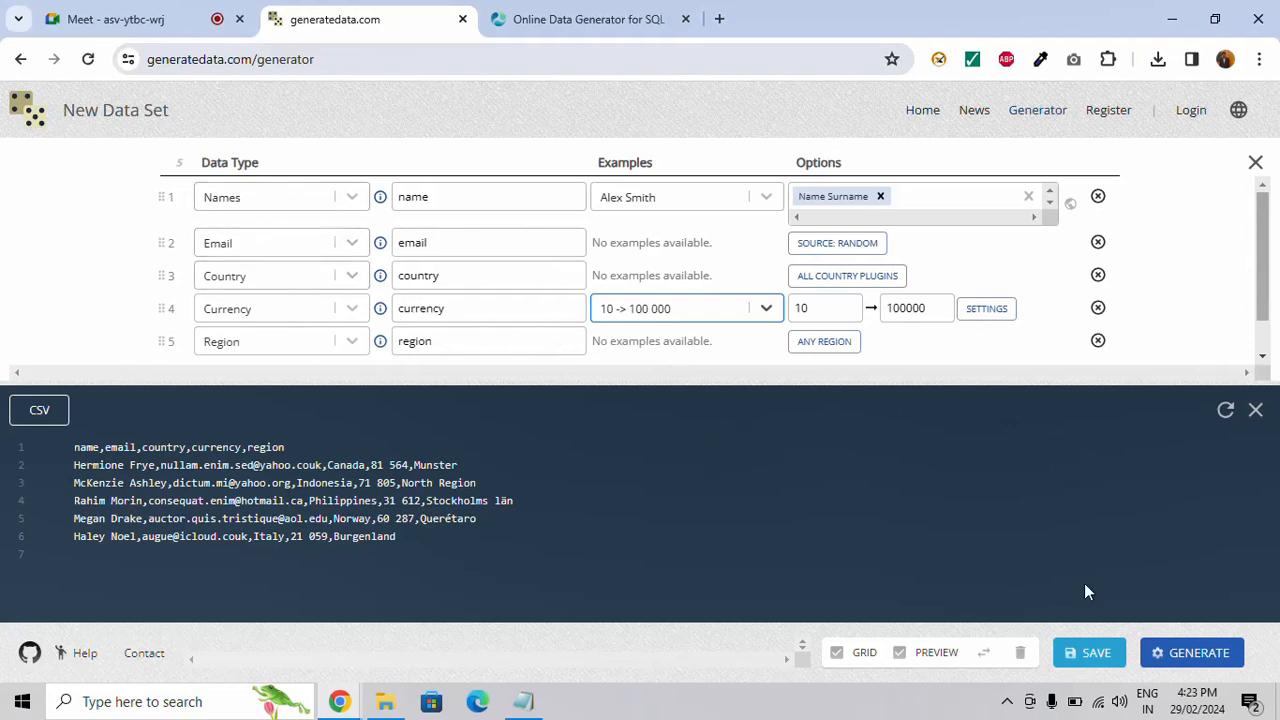
# - Generate 100 rows of data, download the resulting file and close the generation dialog
pyautogui.click(1199, 653)
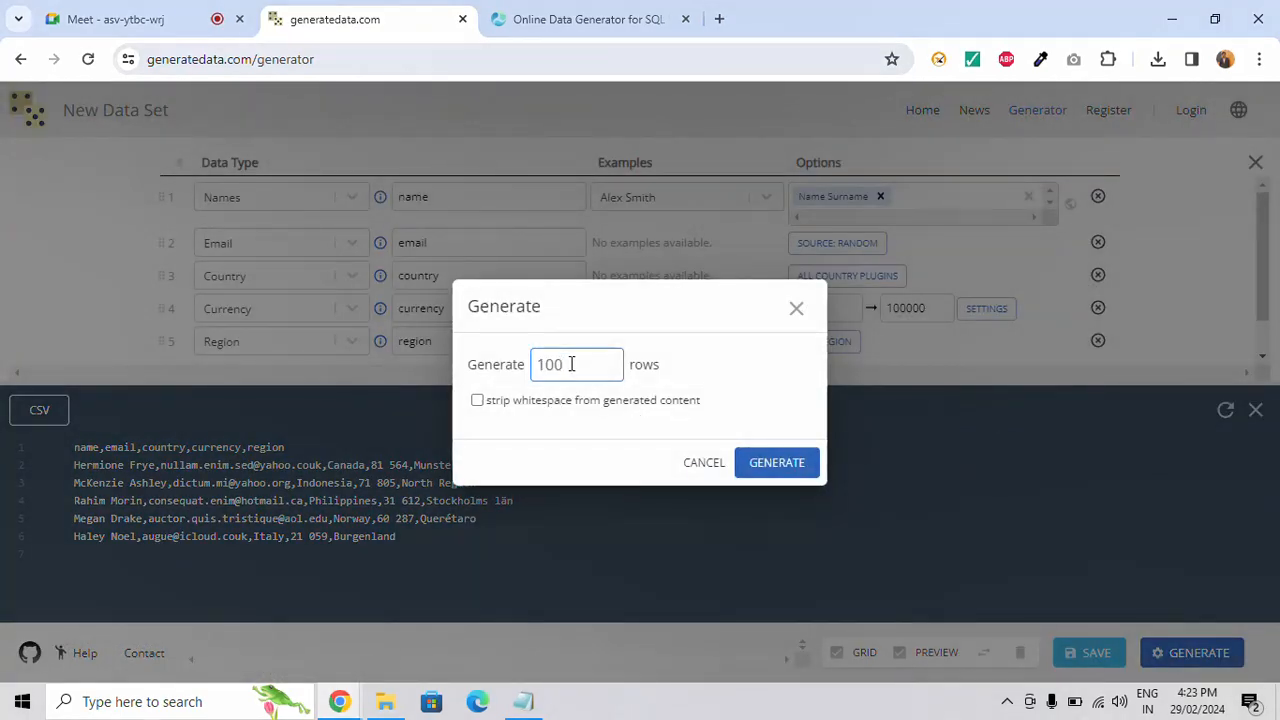
pyautogui.write('000')
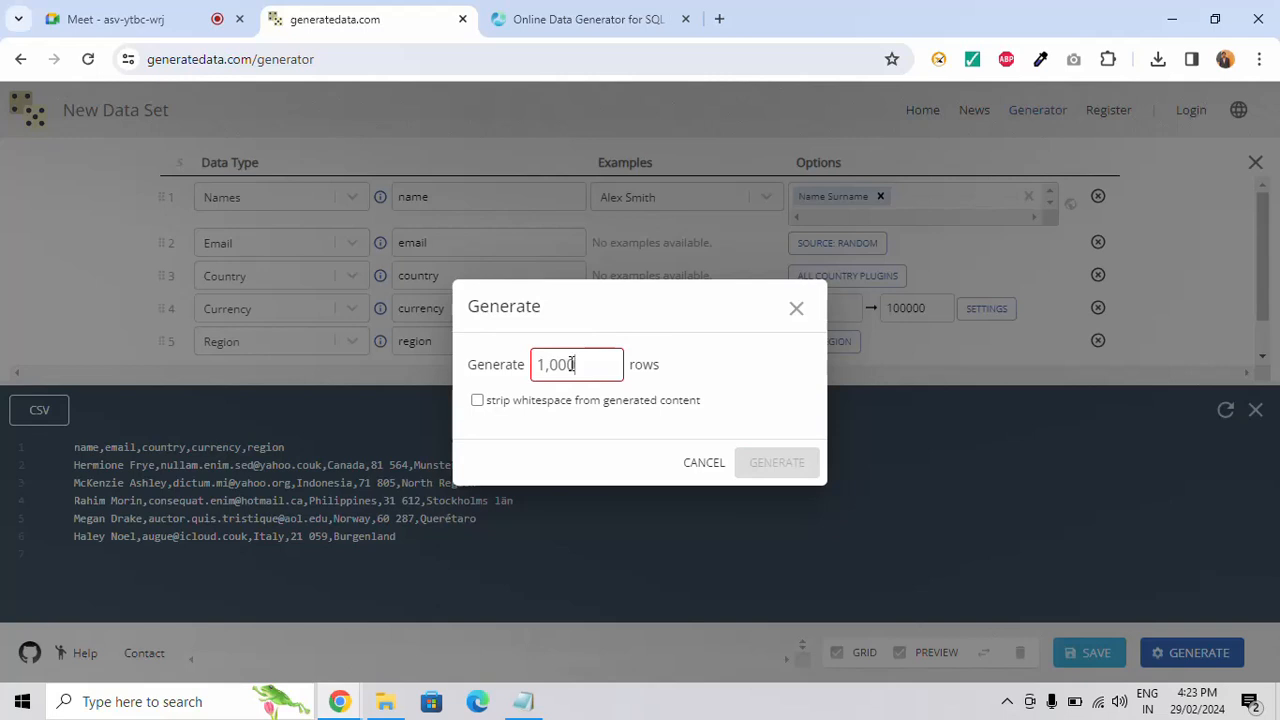
pyautogui.write('100')
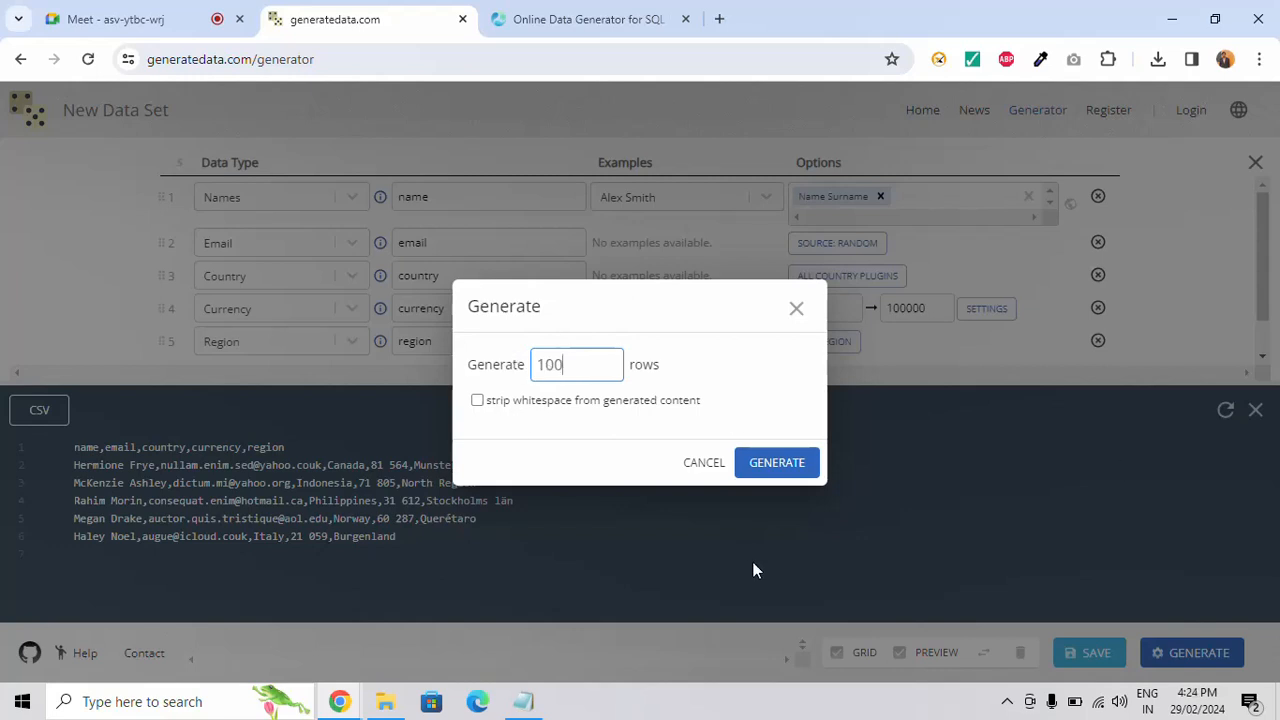
pyautogui.click(784, 470)
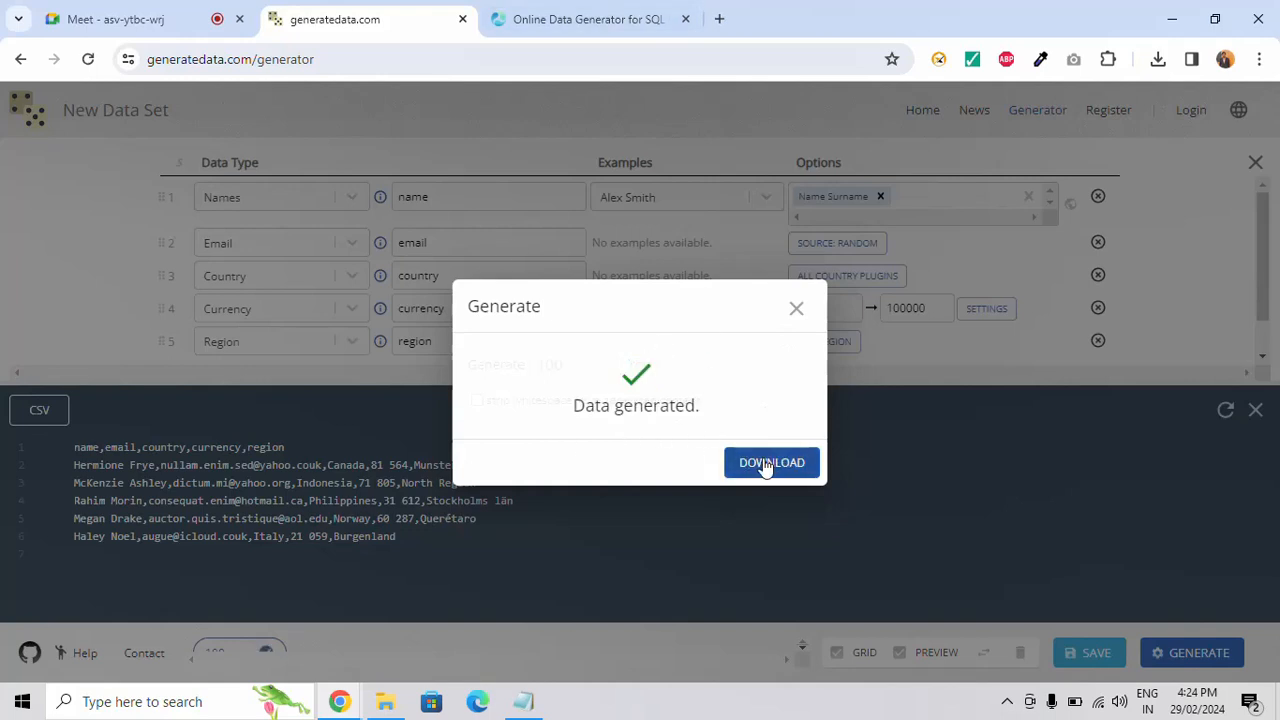
pyautogui.click(766, 465)
pyautogui.click(796, 308)
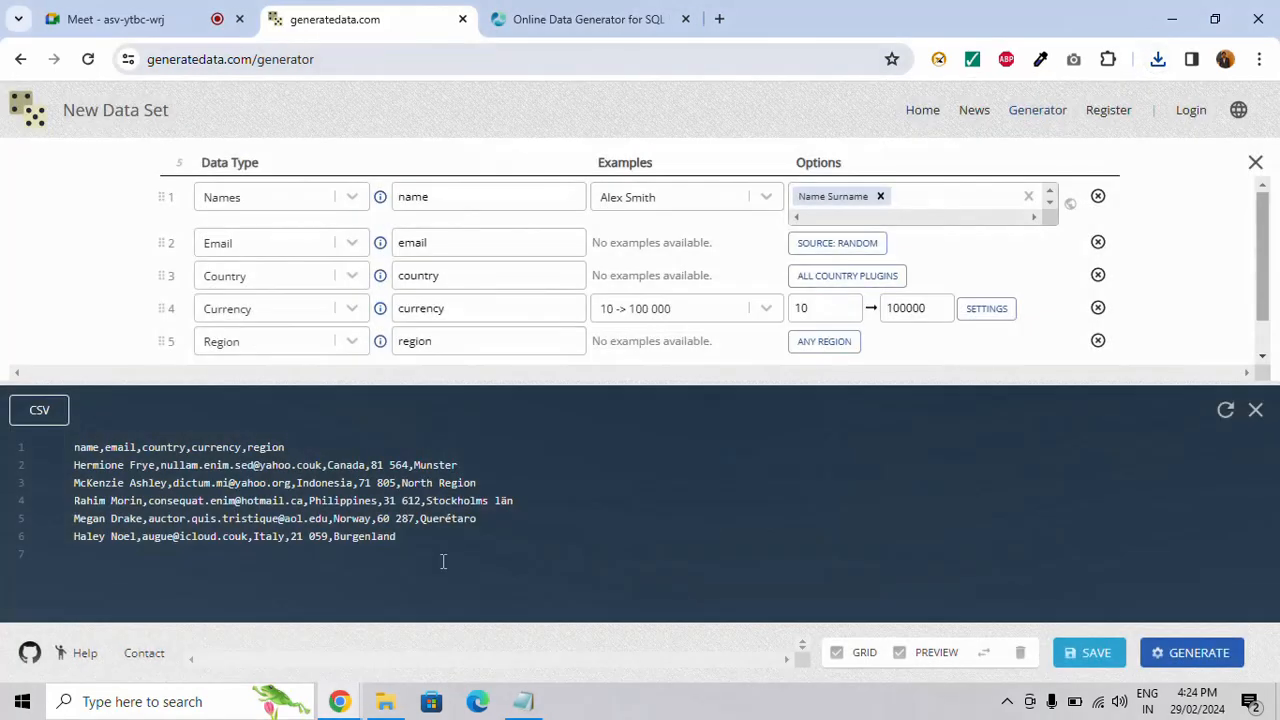
# - In the Downloads folder in File Explorer, rename the newly downloaded CSV file as Data.csv
pyautogui.click(385, 701)
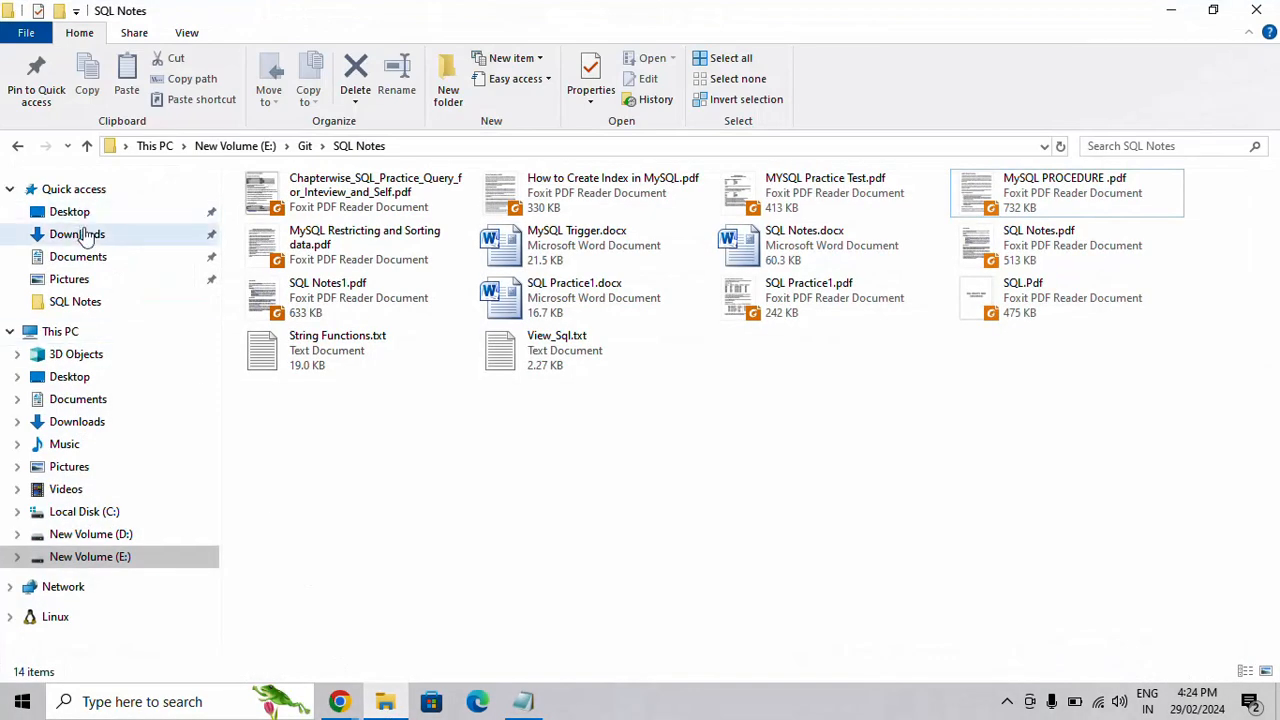
pyautogui.click(88, 234)
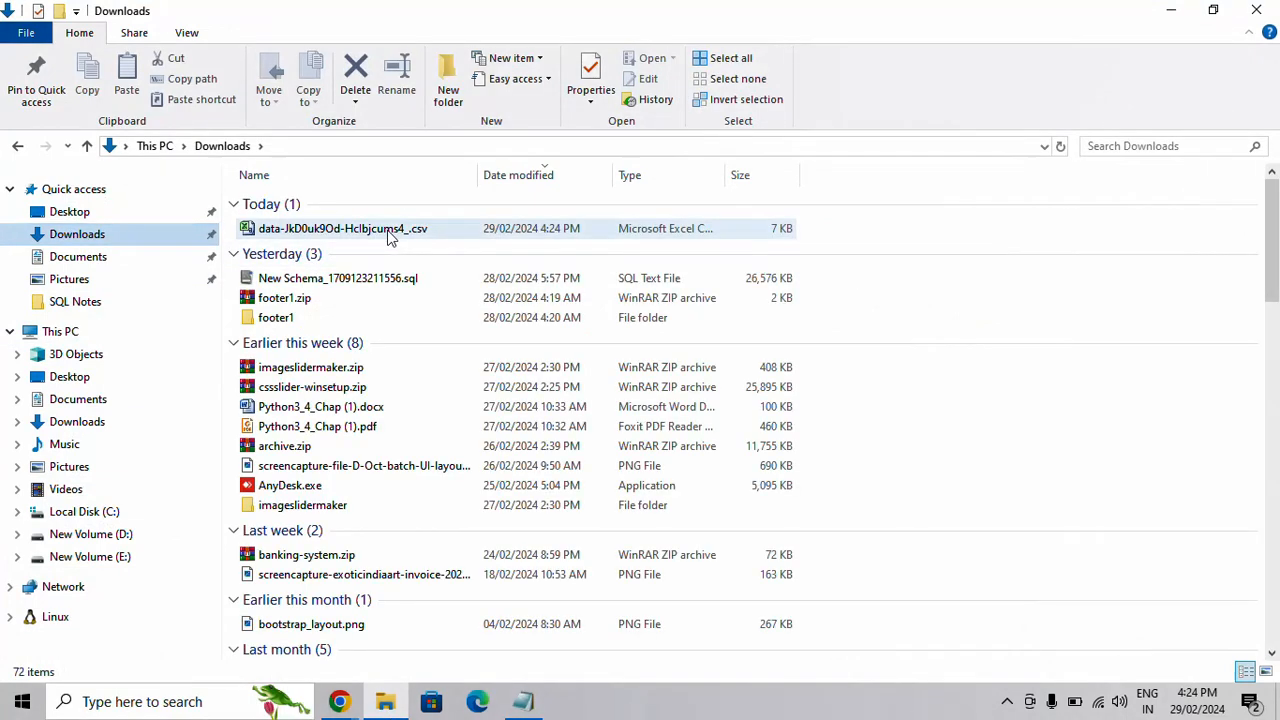
pyautogui.click(390, 232)
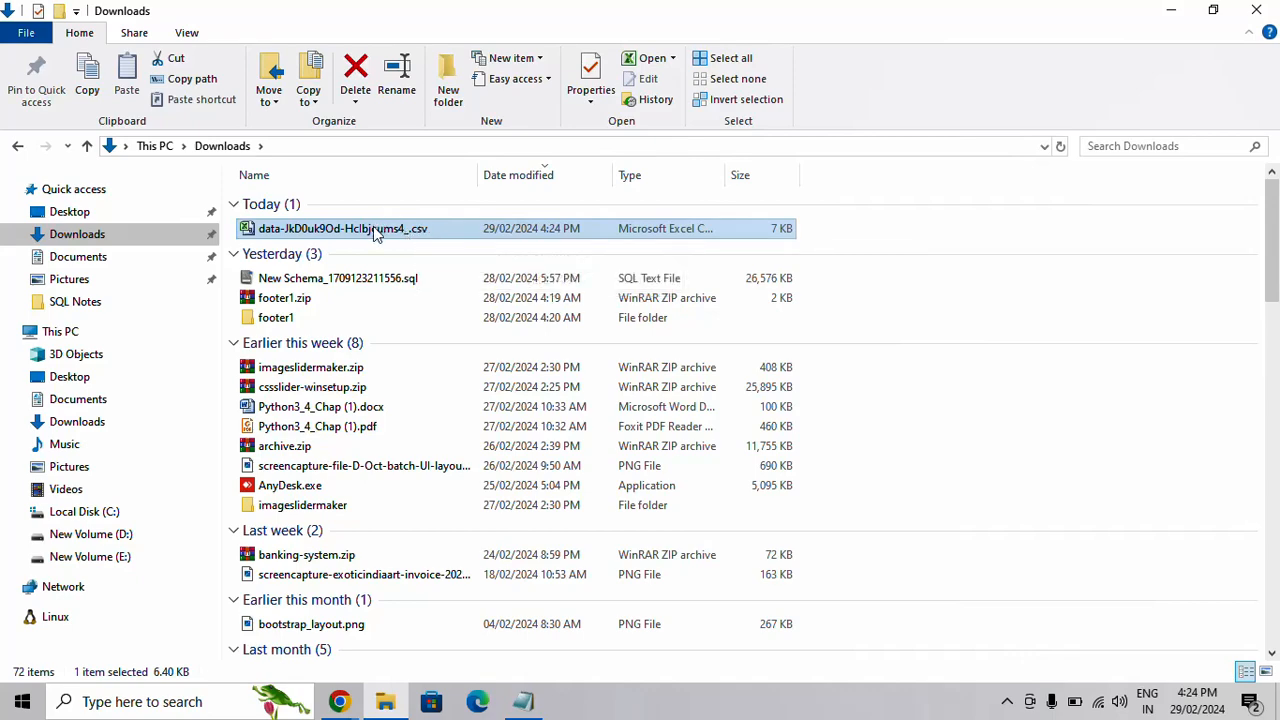
pyautogui.rightClick(376, 232)
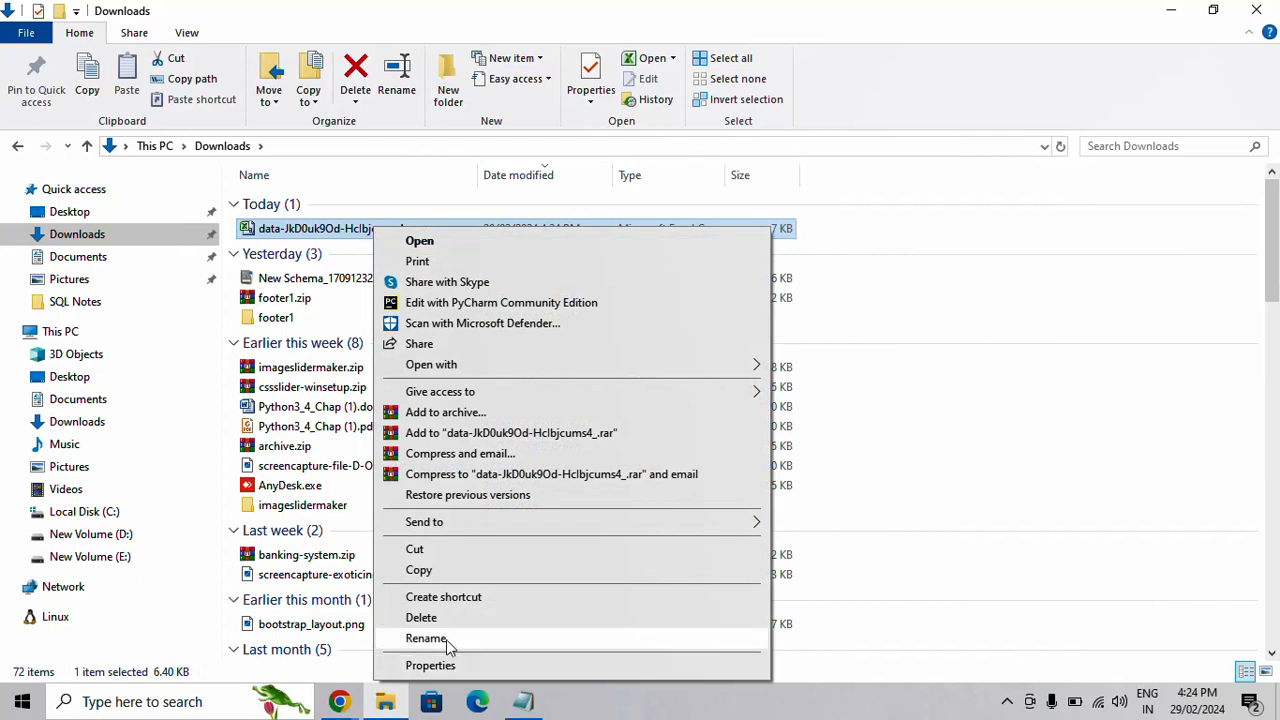
pyautogui.click(447, 638)
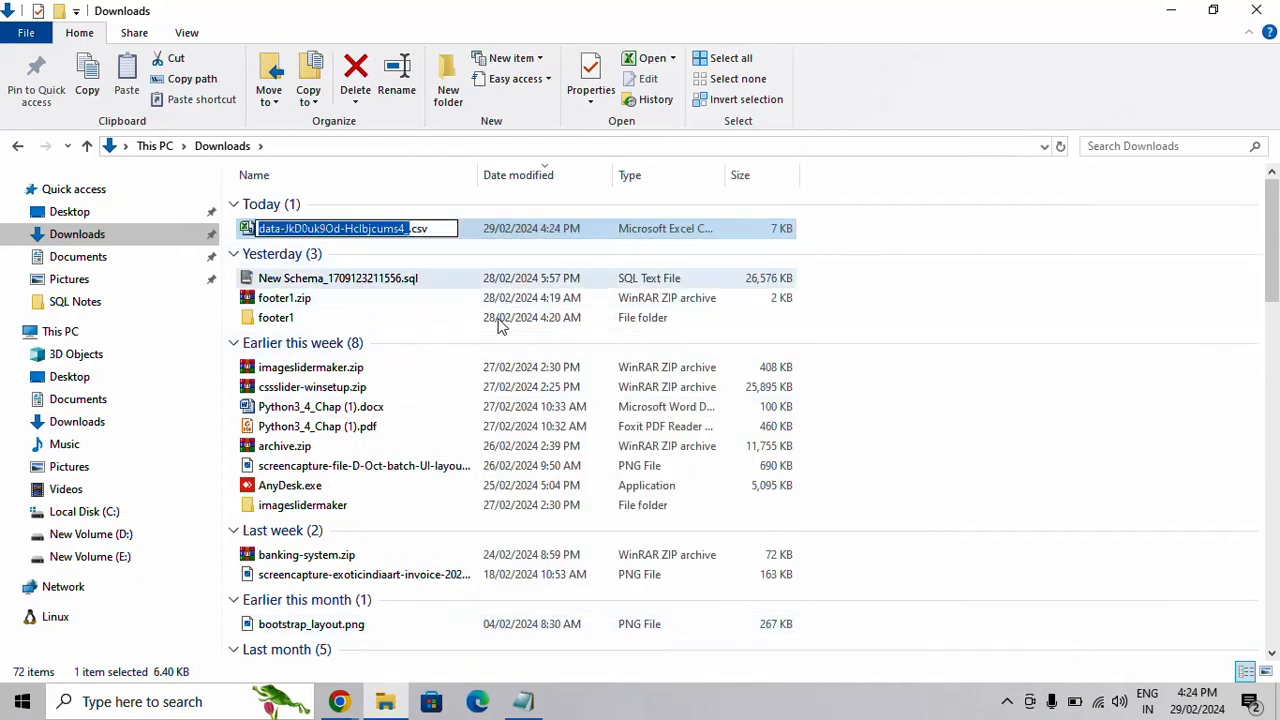
pyautogui.press('BackSpace')
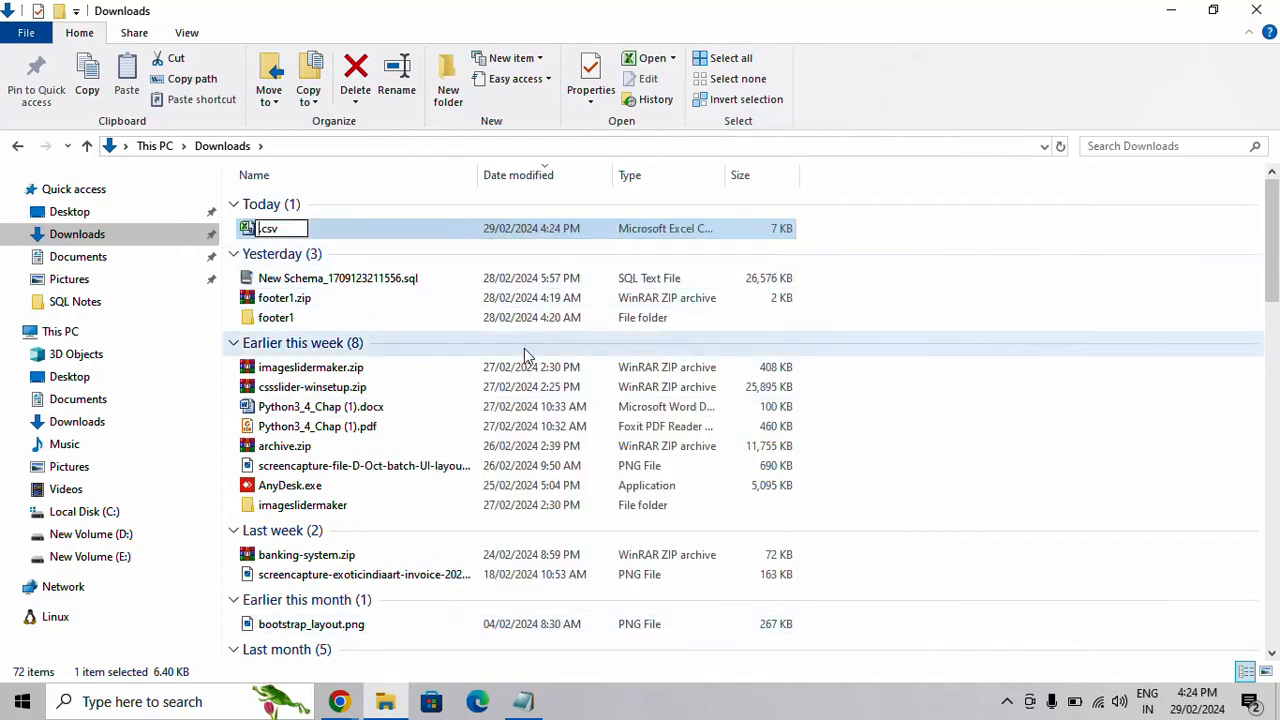
pyautogui.write('Data')
pyautogui.press('Return')
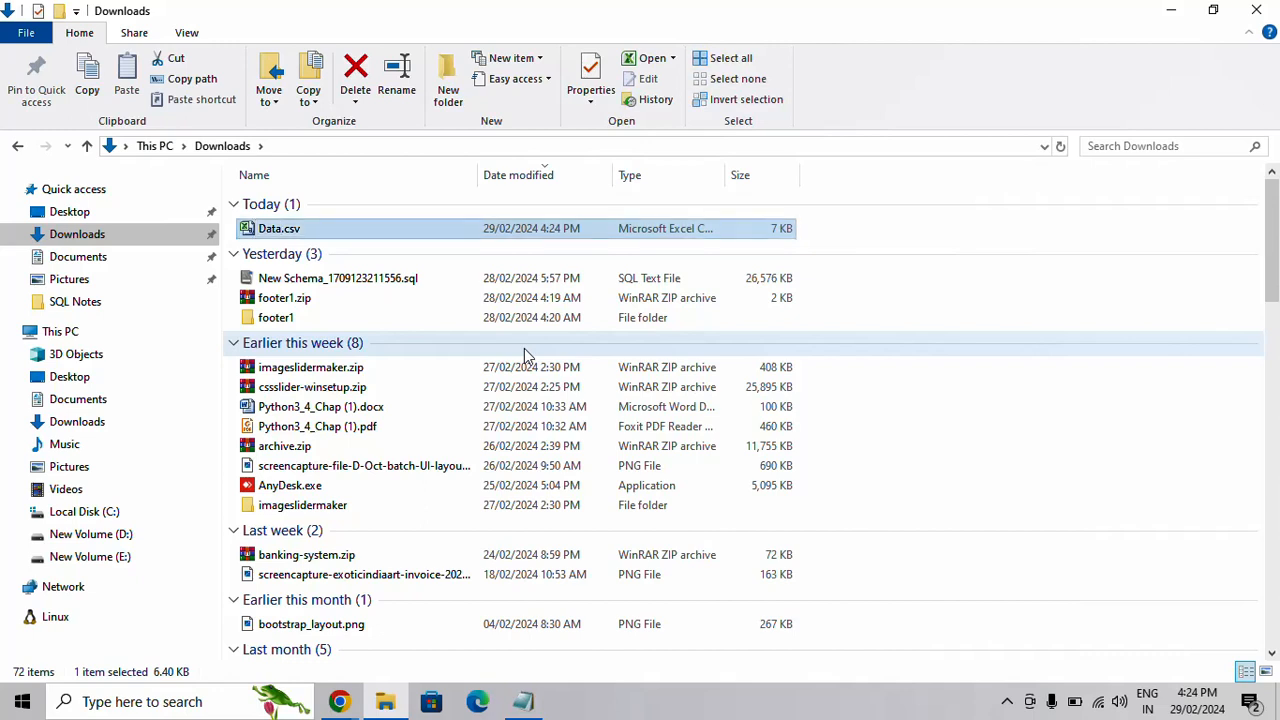
pyautogui.click(277, 237)
pyautogui.press('Escape')
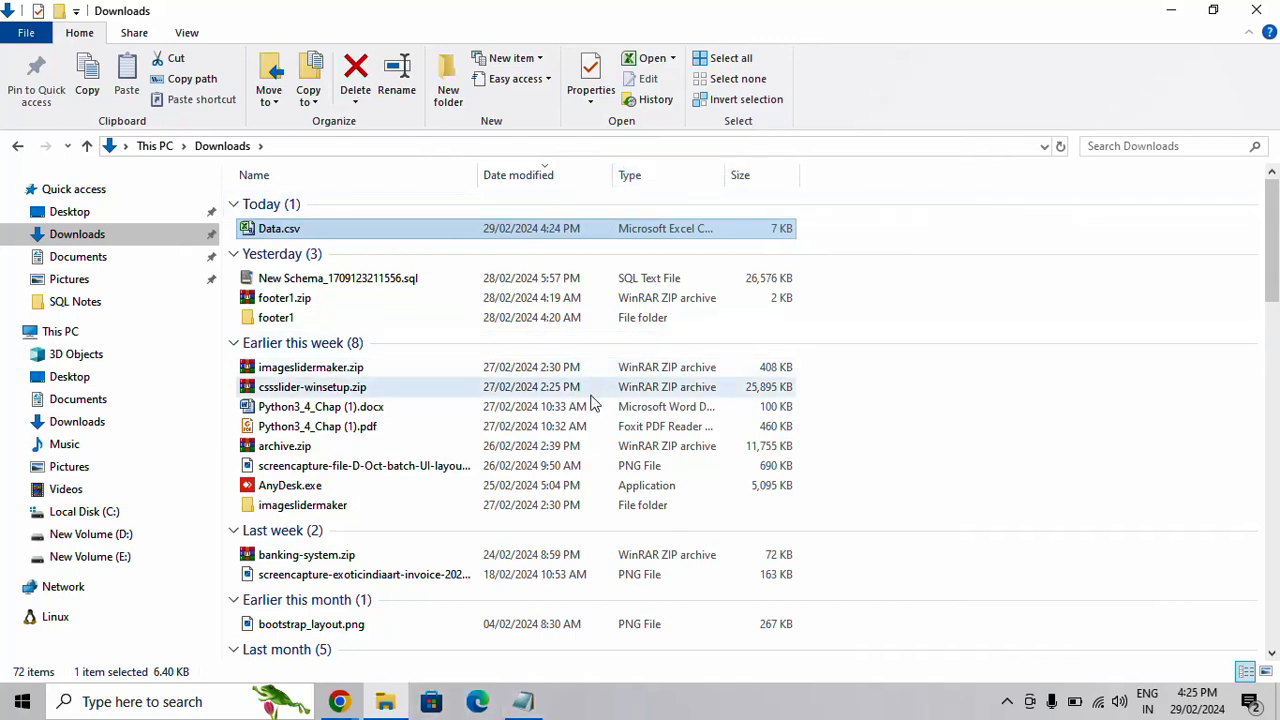
pyautogui.click(280, 229)
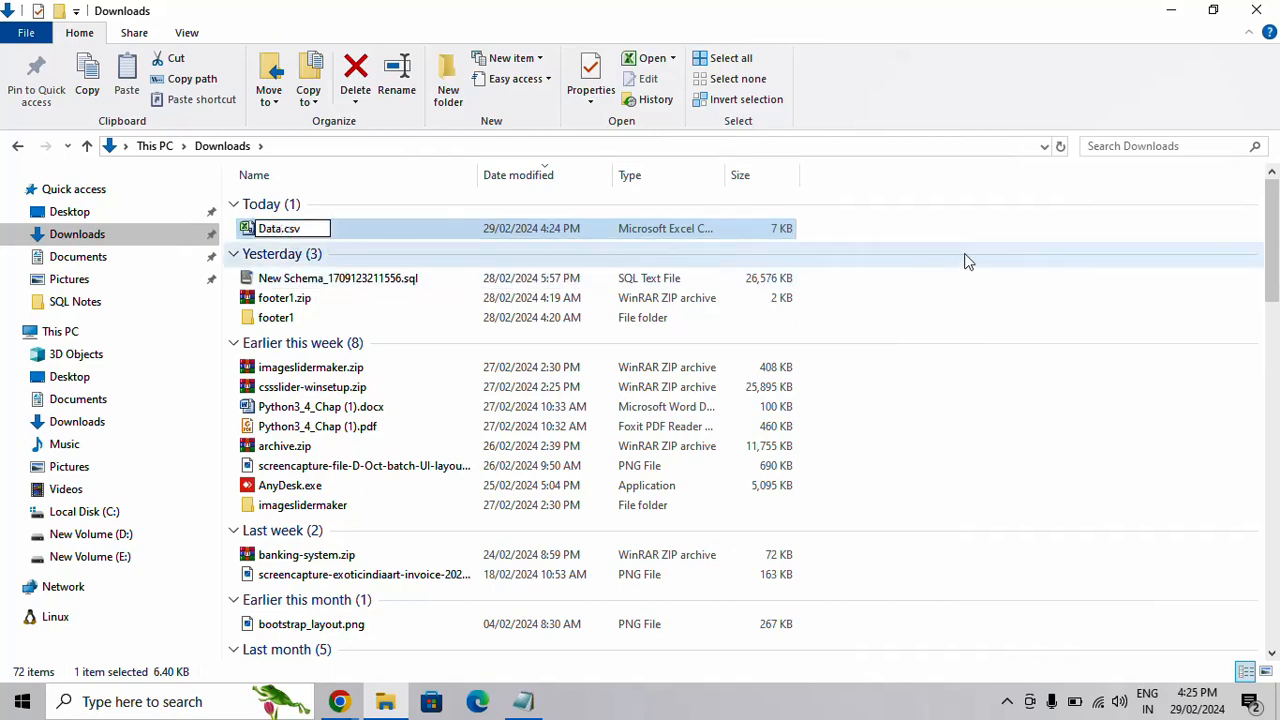
pyautogui.press('Return')
pyautogui.scroll(-3, 706, 392)
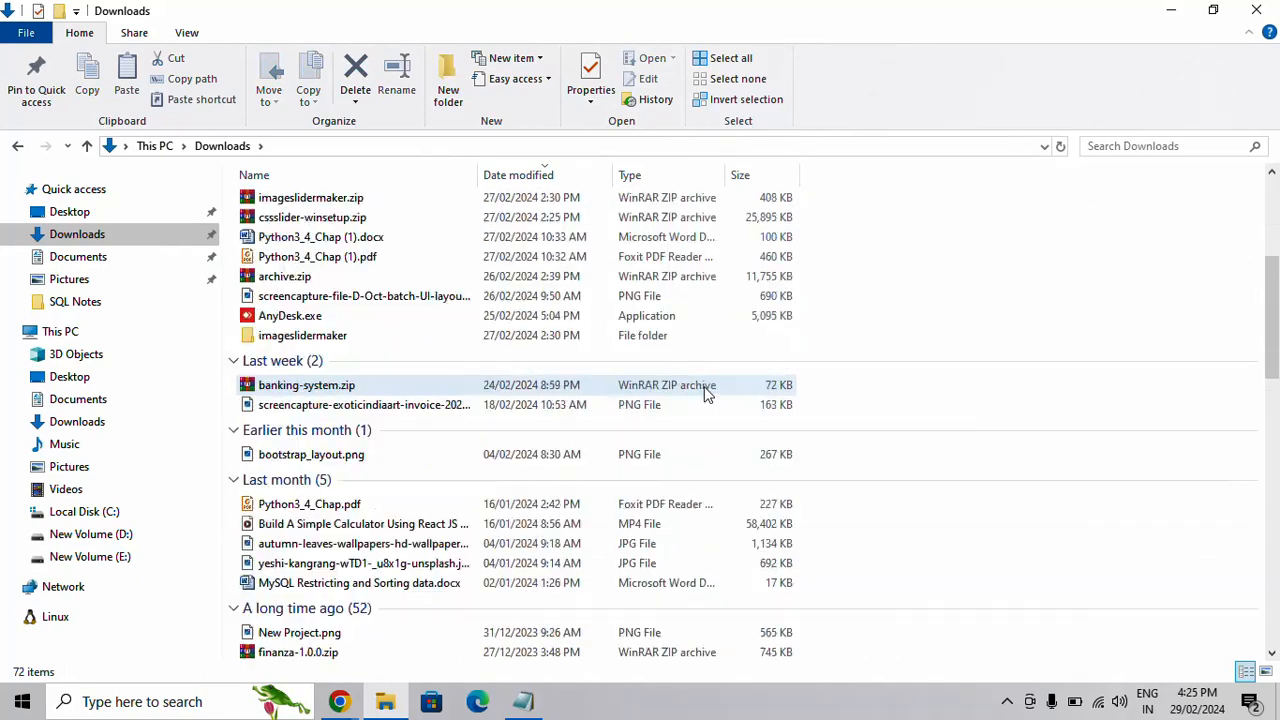
pyautogui.scroll(3, 706, 392)
# - Open Data.csv from the Downloads folder in Microsoft Excel
pyautogui.click(281, 232)
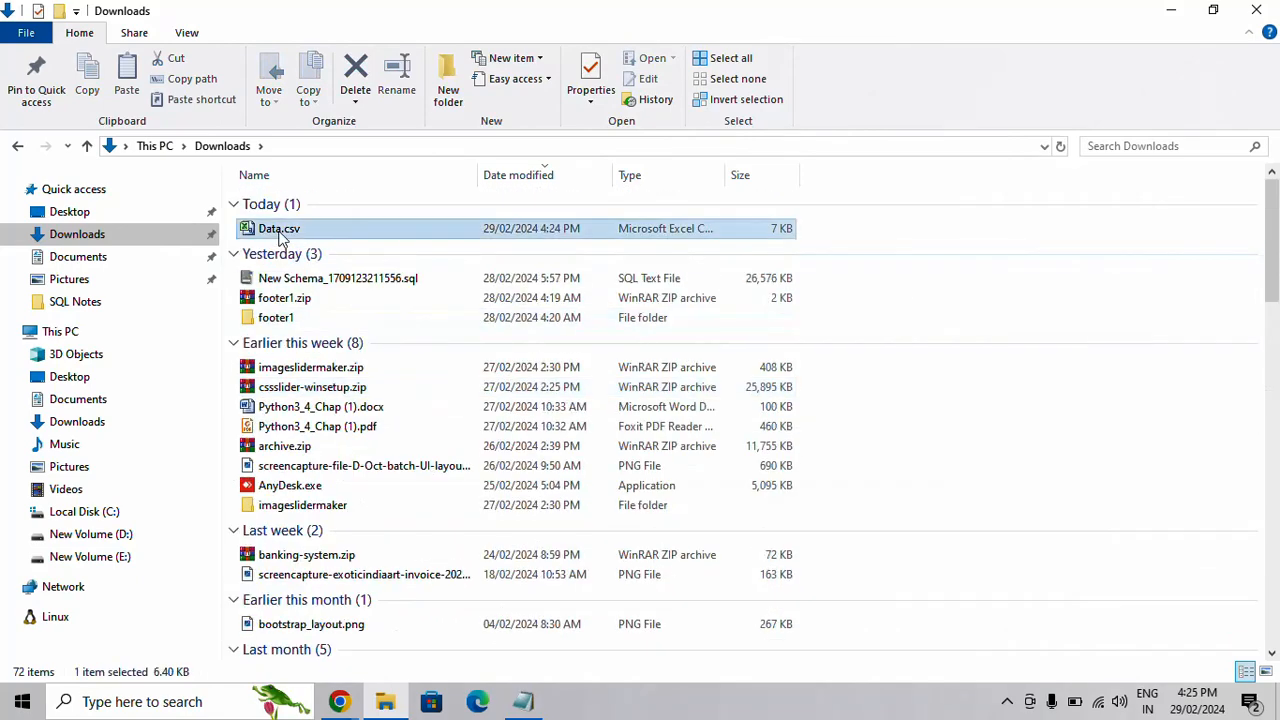
pyautogui.rightClick(281, 233)
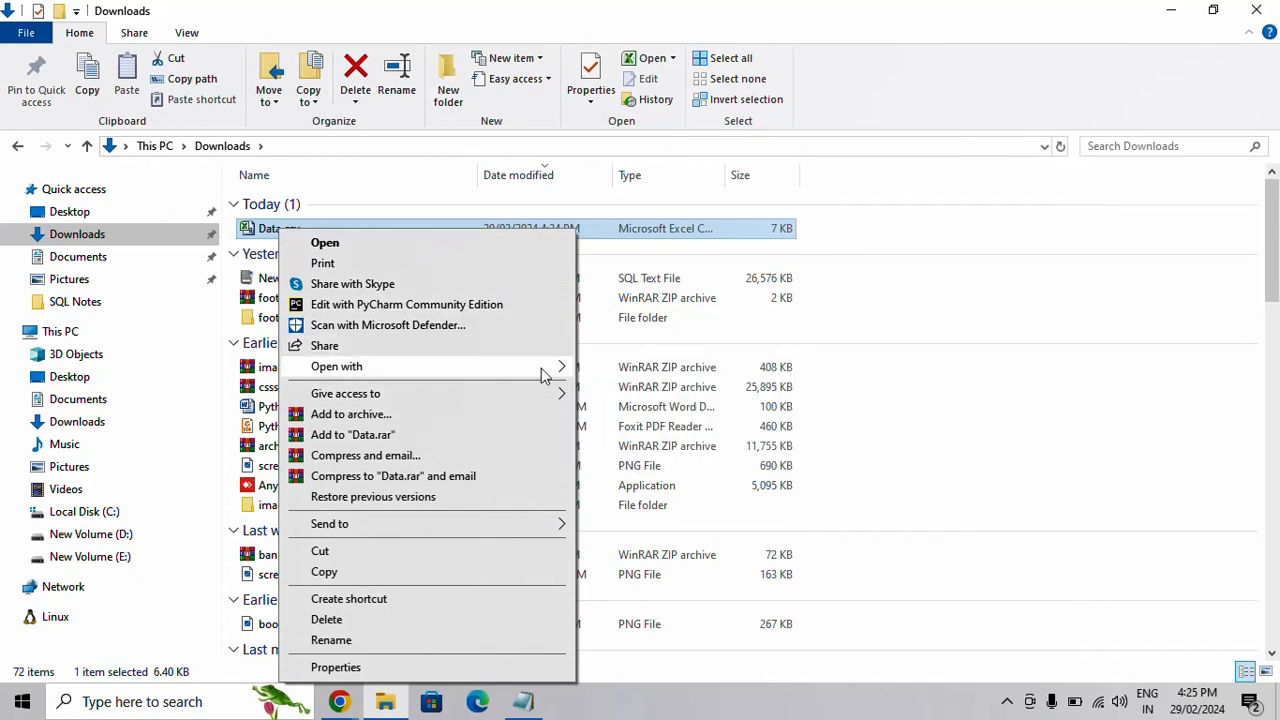
pyautogui.moveTo(545, 372)
pyautogui.click(600, 369)
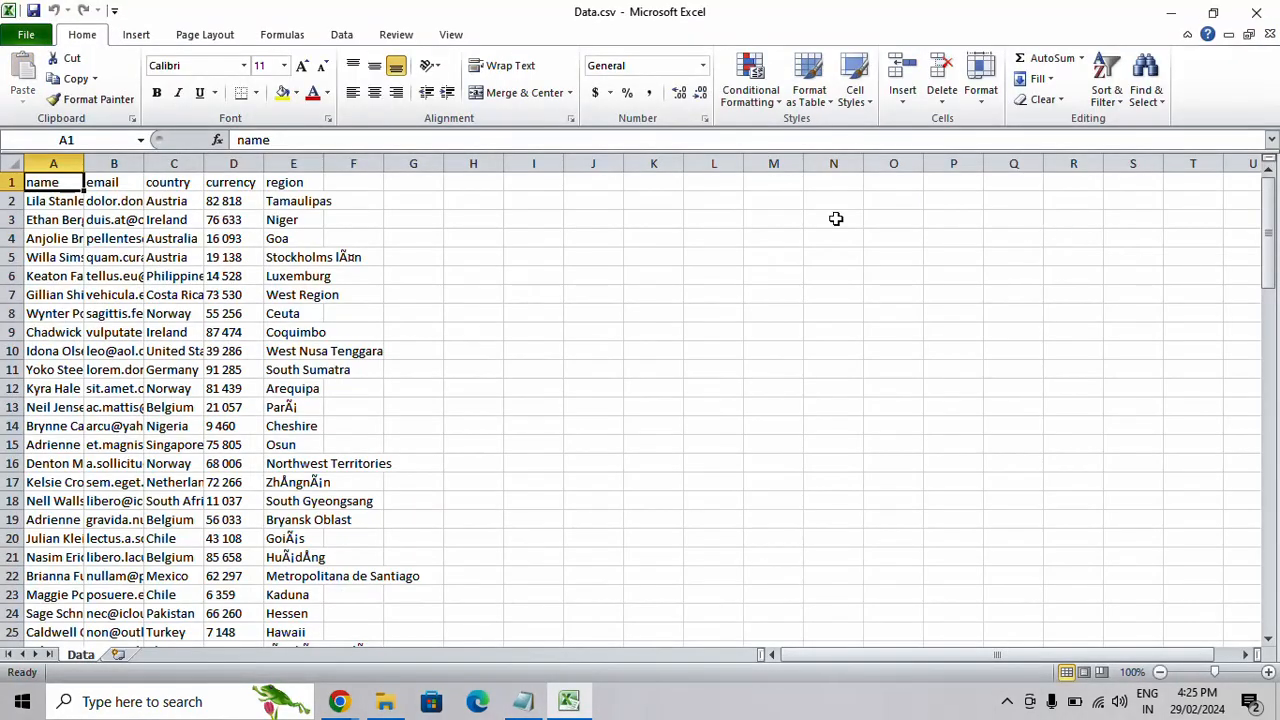
# - Look through all the generated rows in Data.csv and close the workbook
pyautogui.scroll(-10, 216, 275)
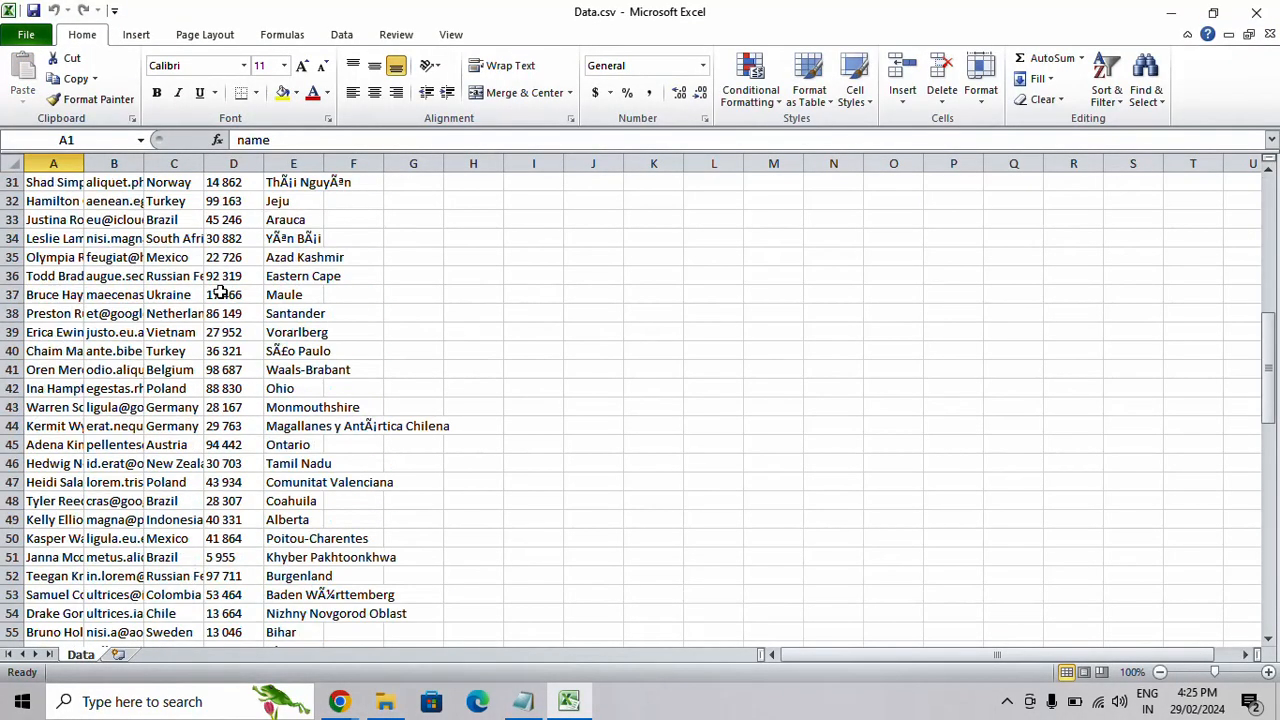
pyautogui.scroll(-18, 220, 292)
pyautogui.scroll(3, 234, 290)
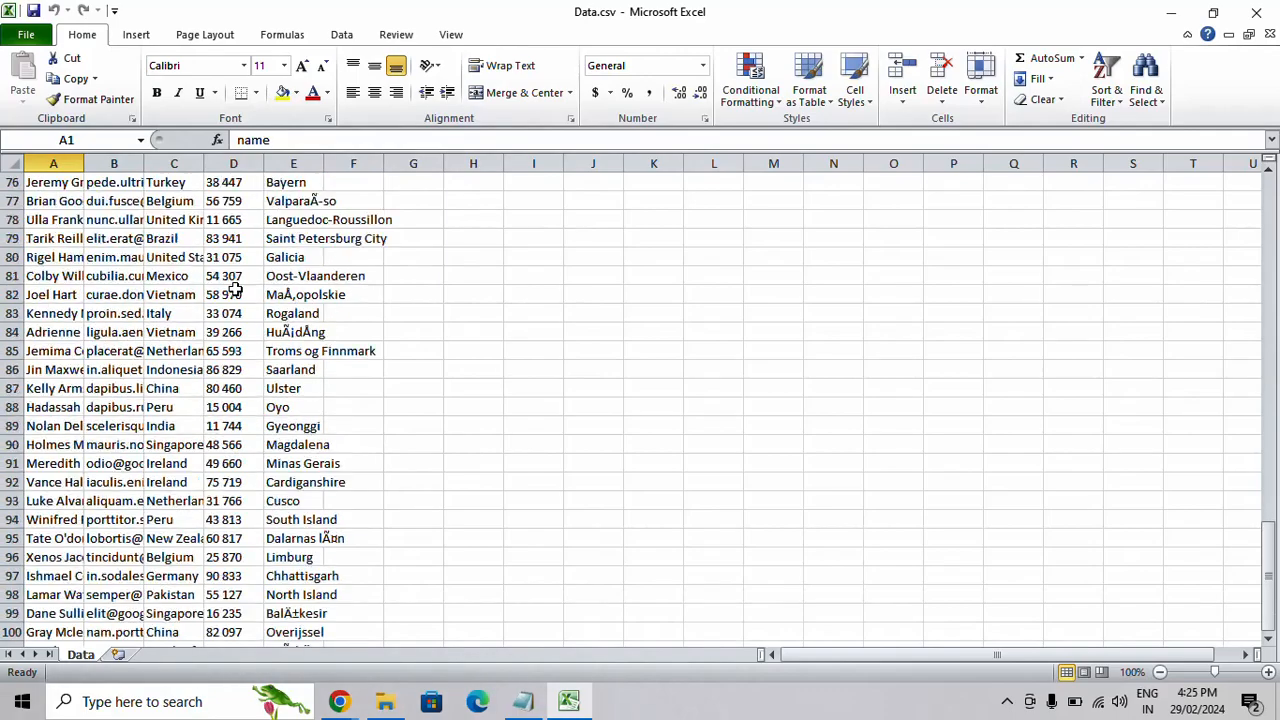
pyautogui.scroll(20, 234, 290)
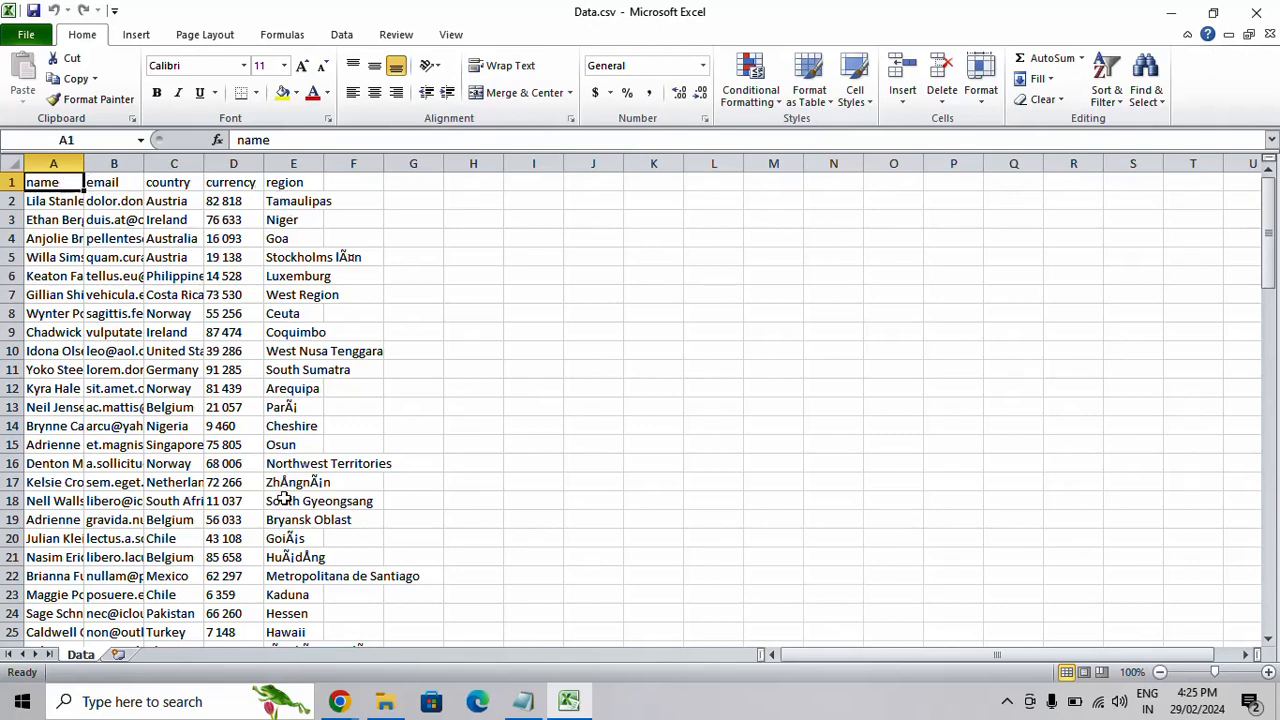
pyautogui.click(1256, 12)
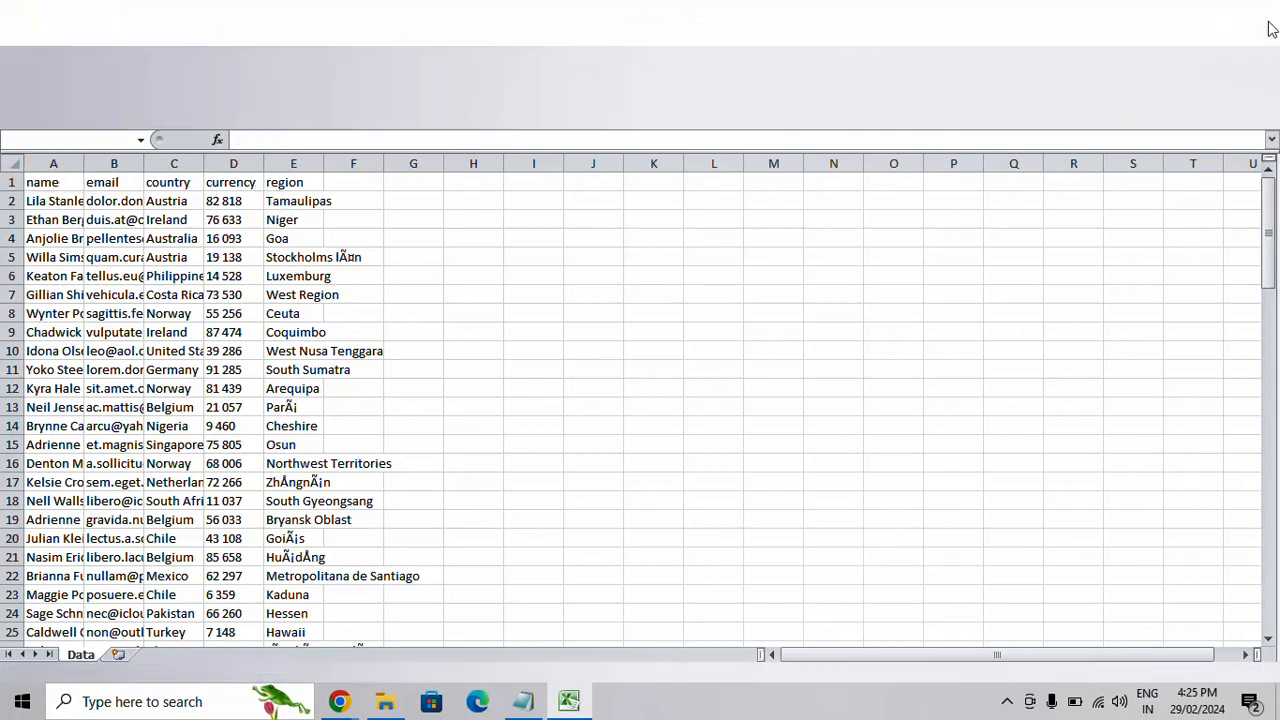
pyautogui.click(920, 314)
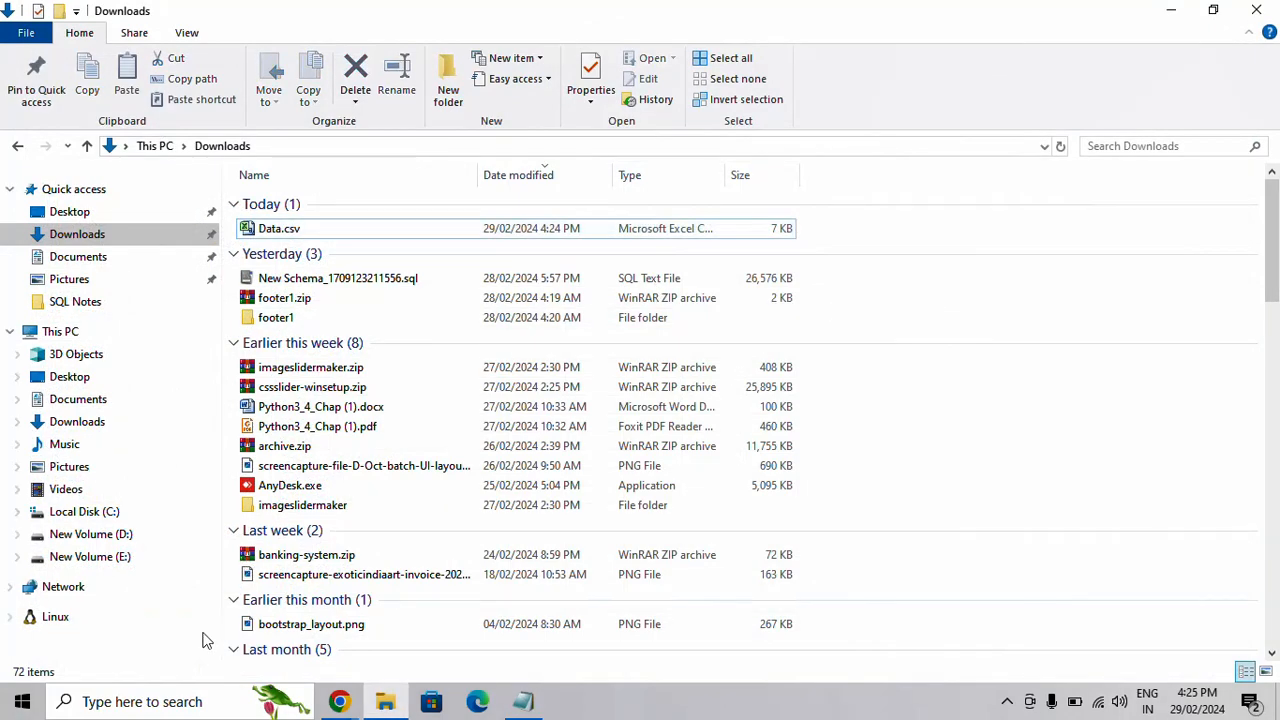
# - Search Windows for mysql and launch MySQL Workbench 8.0 CE
pyautogui.click(193, 707)
pyautogui.write('m')
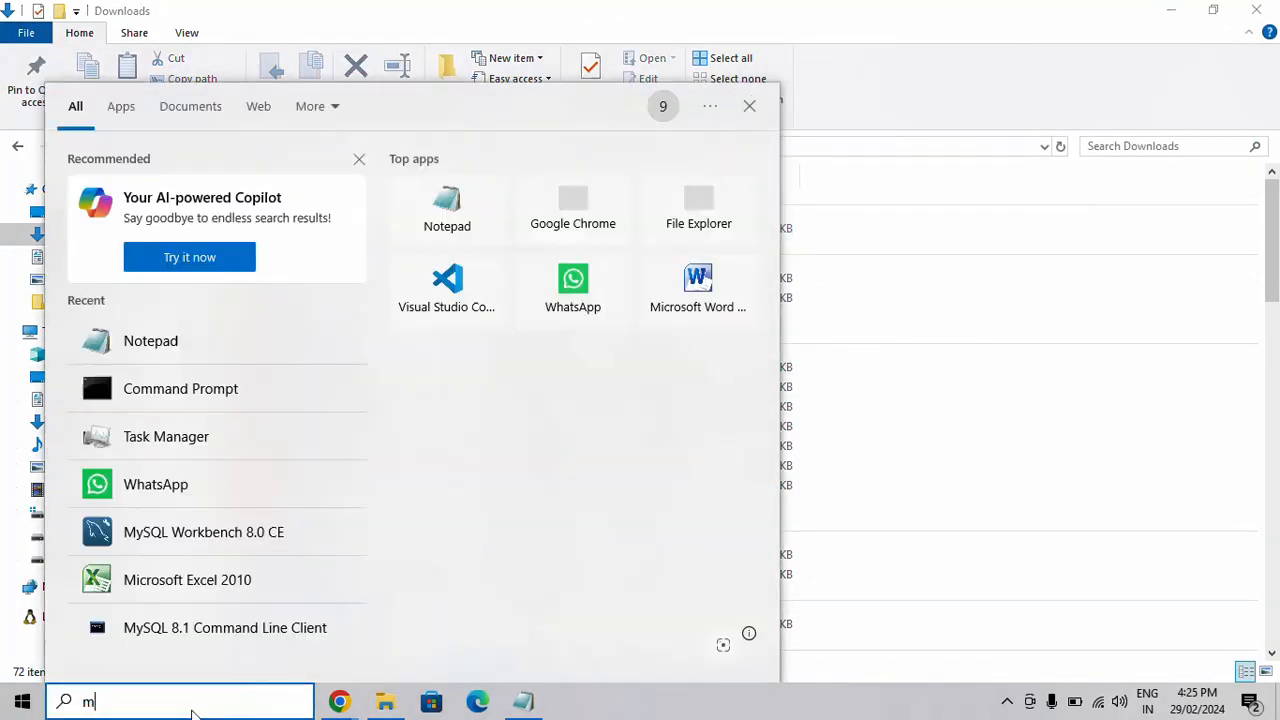
pyautogui.write('ysql')
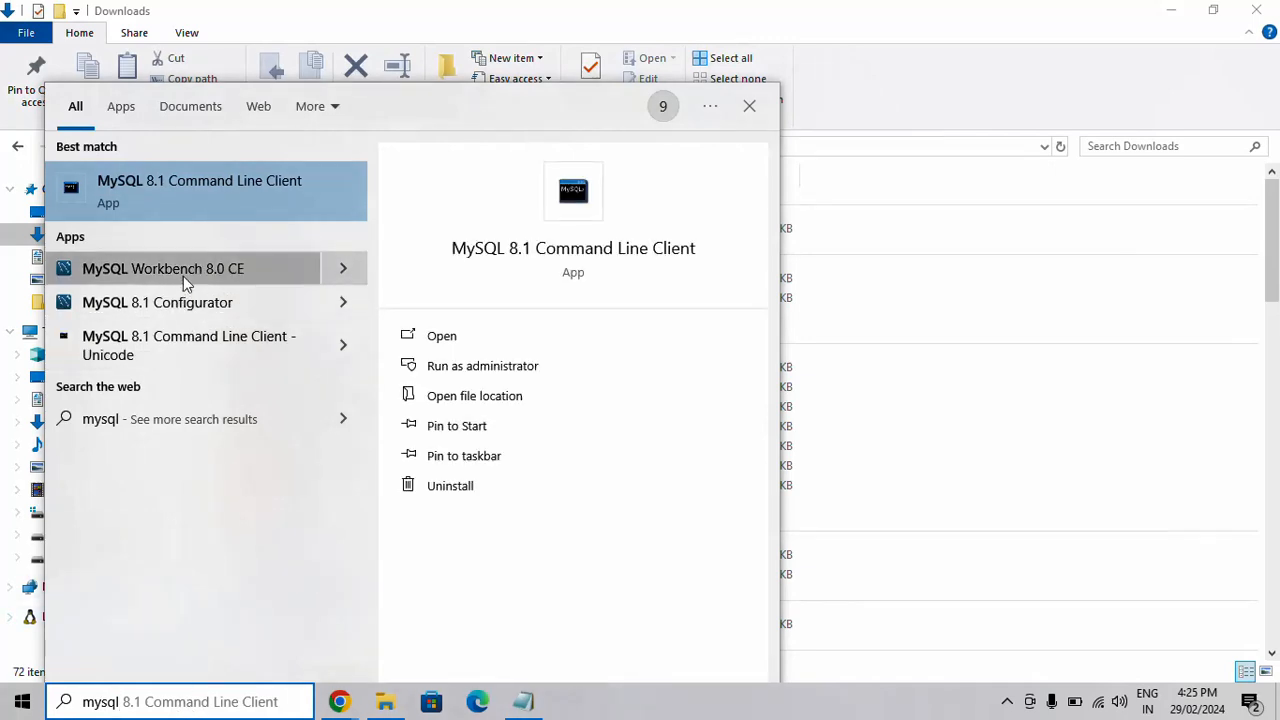
pyautogui.click(300, 272)
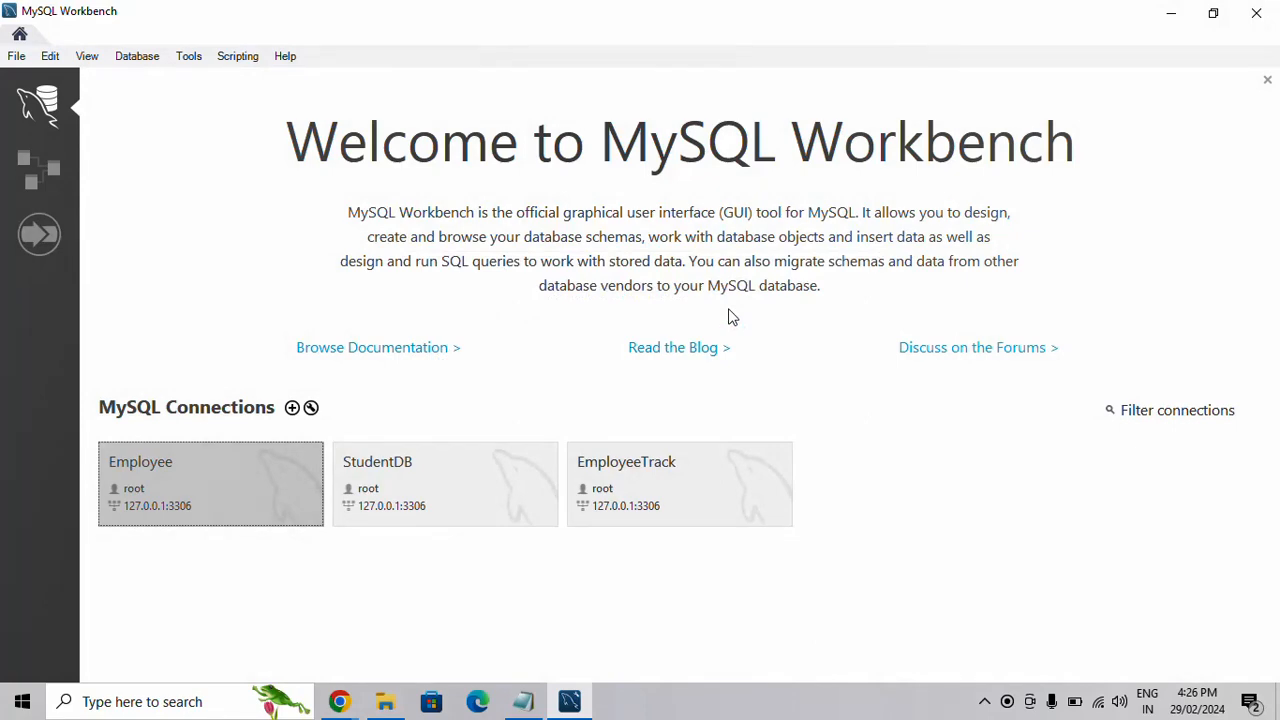
# - Open the Employee connection and look through the scripts in Query 1, SQL File 3 and SQL File 4
pyautogui.click(715, 434)
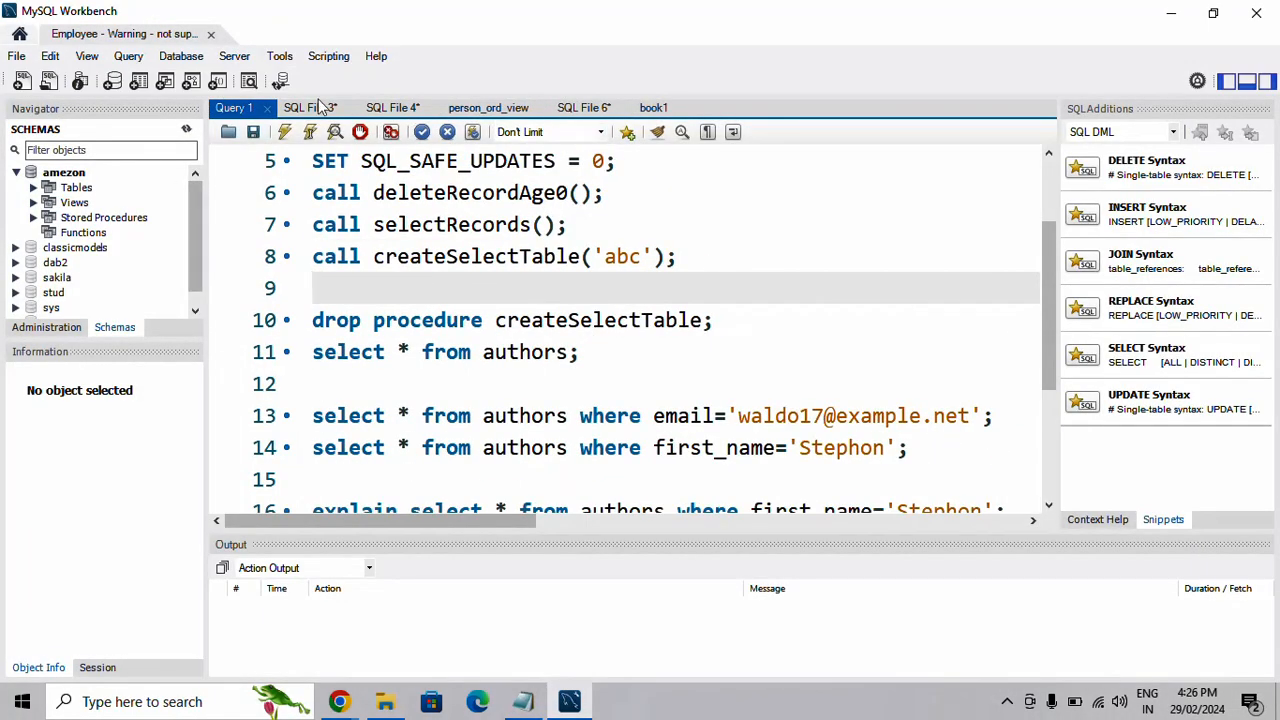
pyautogui.scroll(-3, 703, 222)
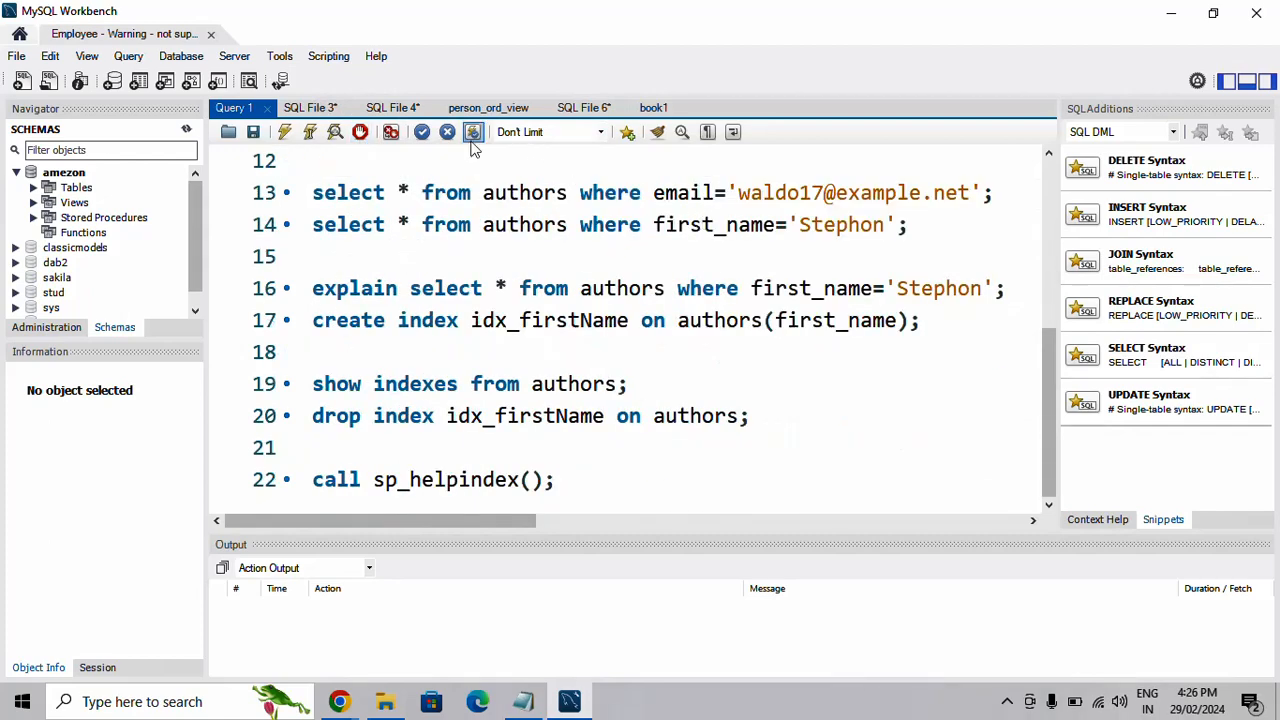
pyautogui.click(310, 108)
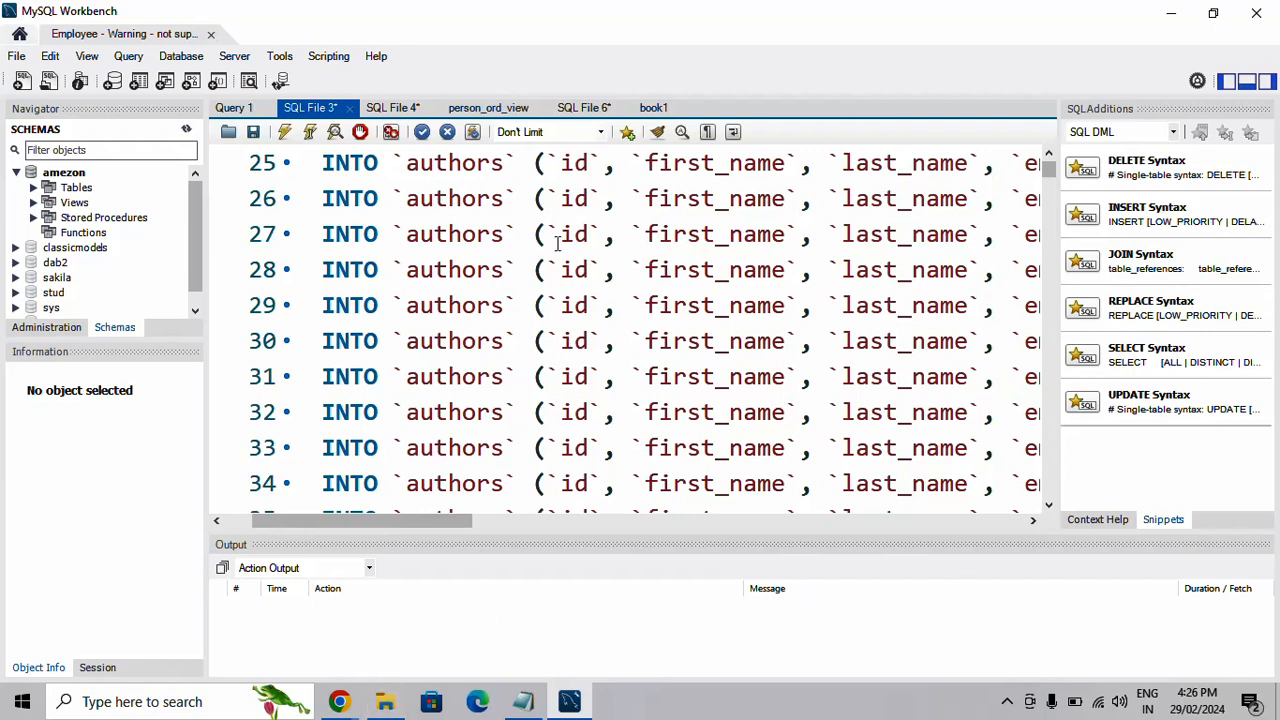
pyautogui.scroll(-5, 557, 243)
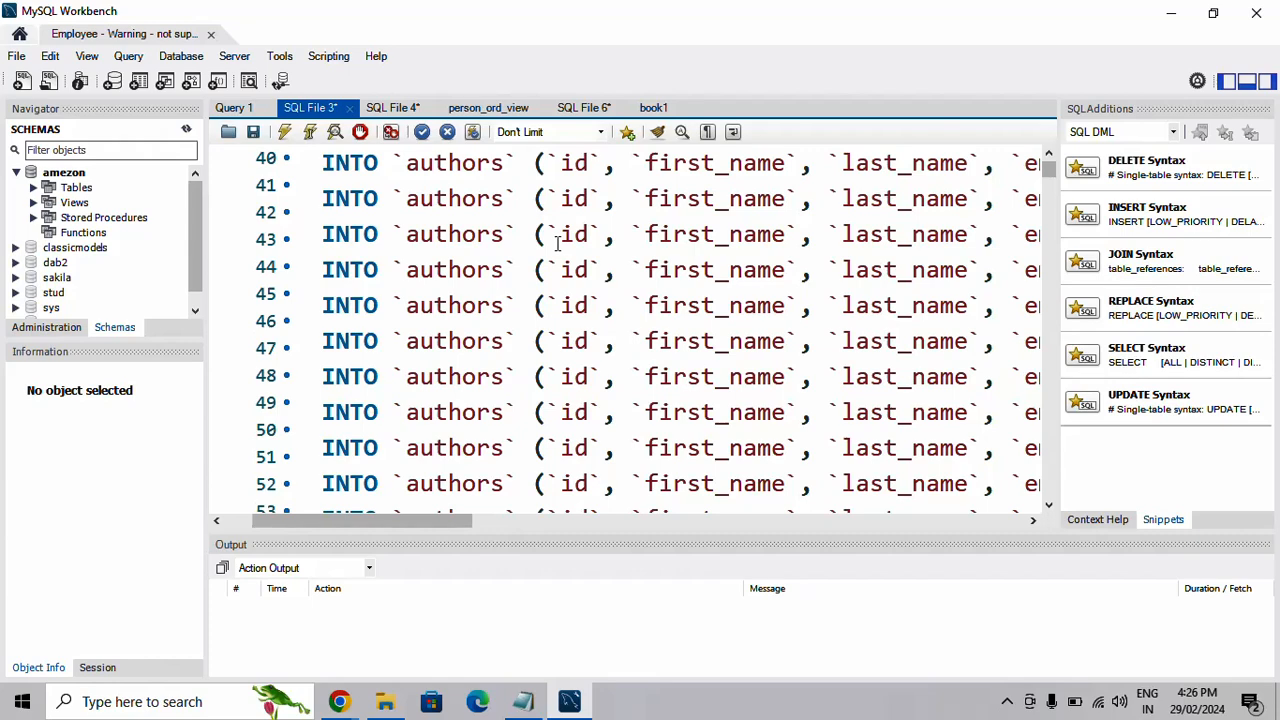
pyautogui.keyDown('ctrl'); pyautogui.scroll(-2, 557, 243); pyautogui.keyUp('ctrl')
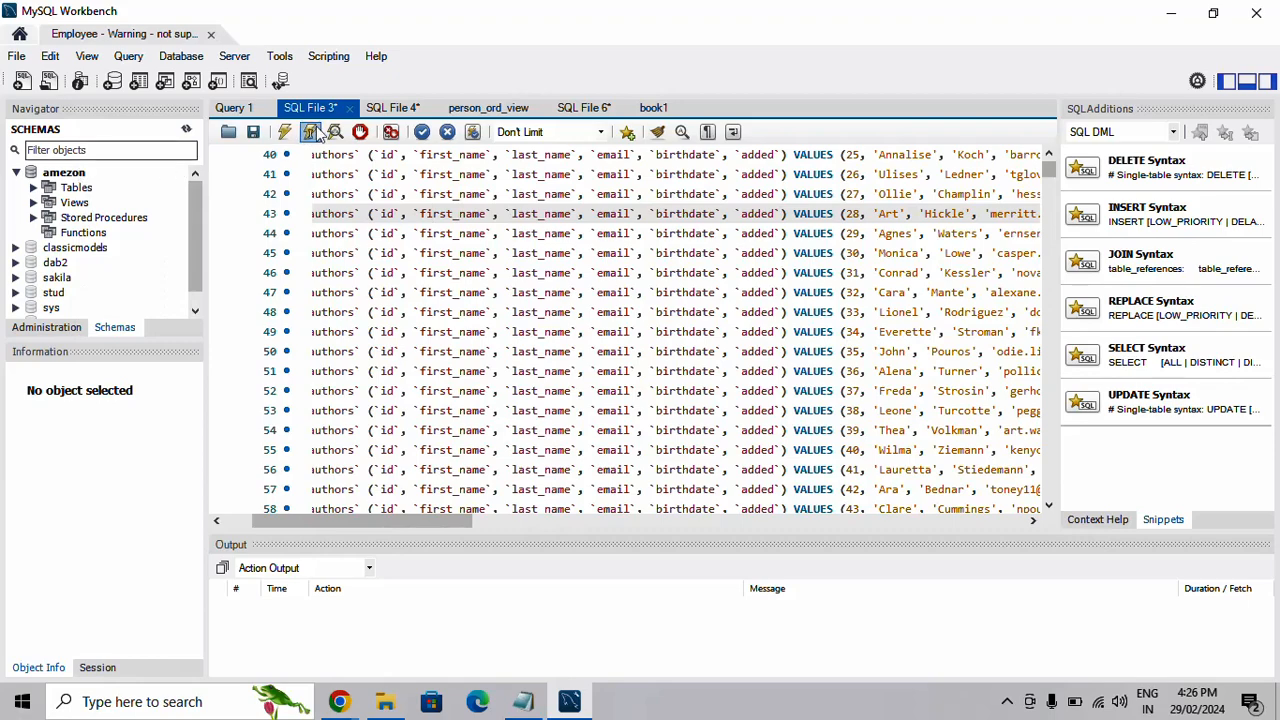
pyautogui.click(382, 112)
pyautogui.scroll(-11, 549, 342)
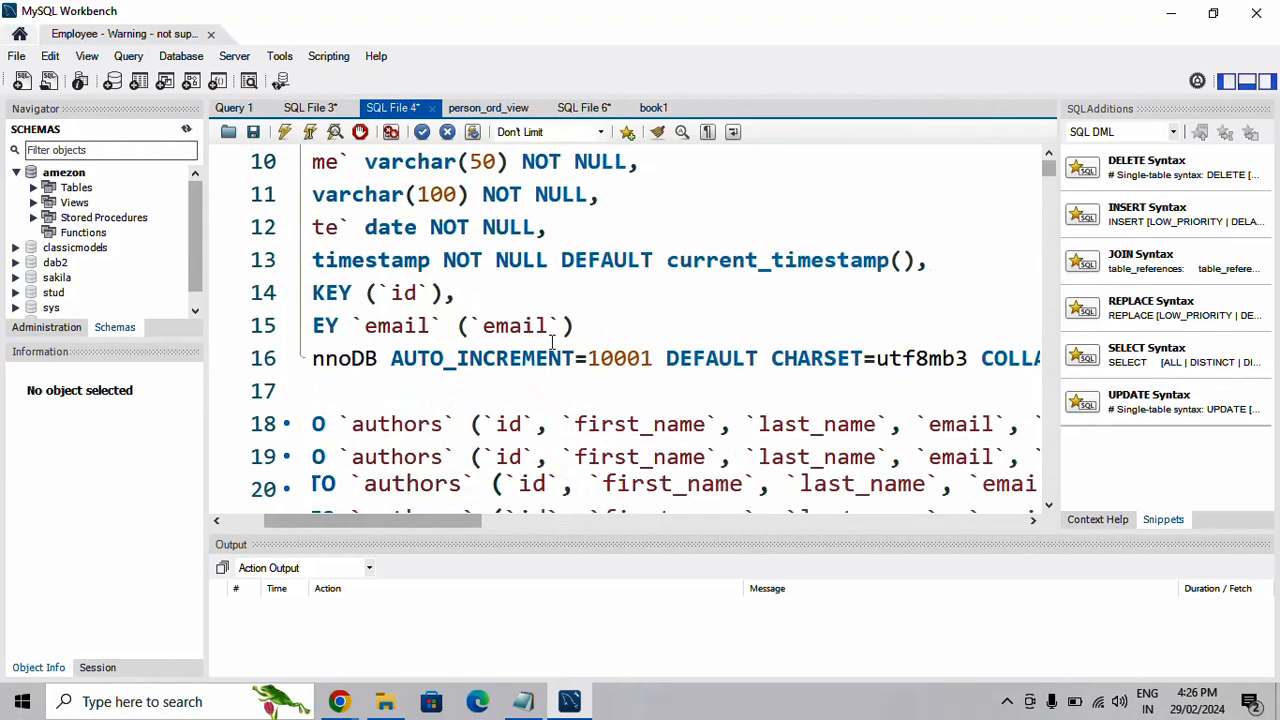
pyautogui.moveTo(308, 533); pyautogui.dragTo(212, 528)
pyautogui.scroll(-1, 434, 334)
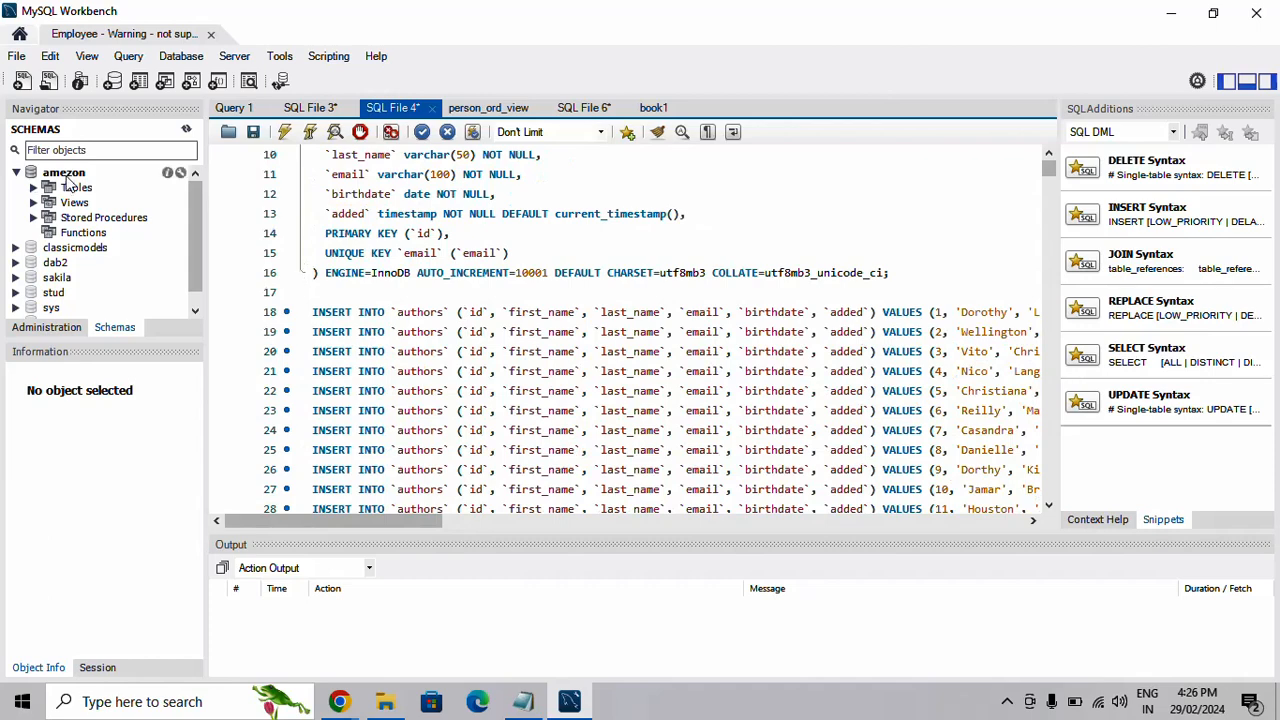
# - Collapse the amezon schema, then expand the tcs schema with its Tables list and select tcs
pyautogui.click(64, 174)
pyautogui.click(15, 173)
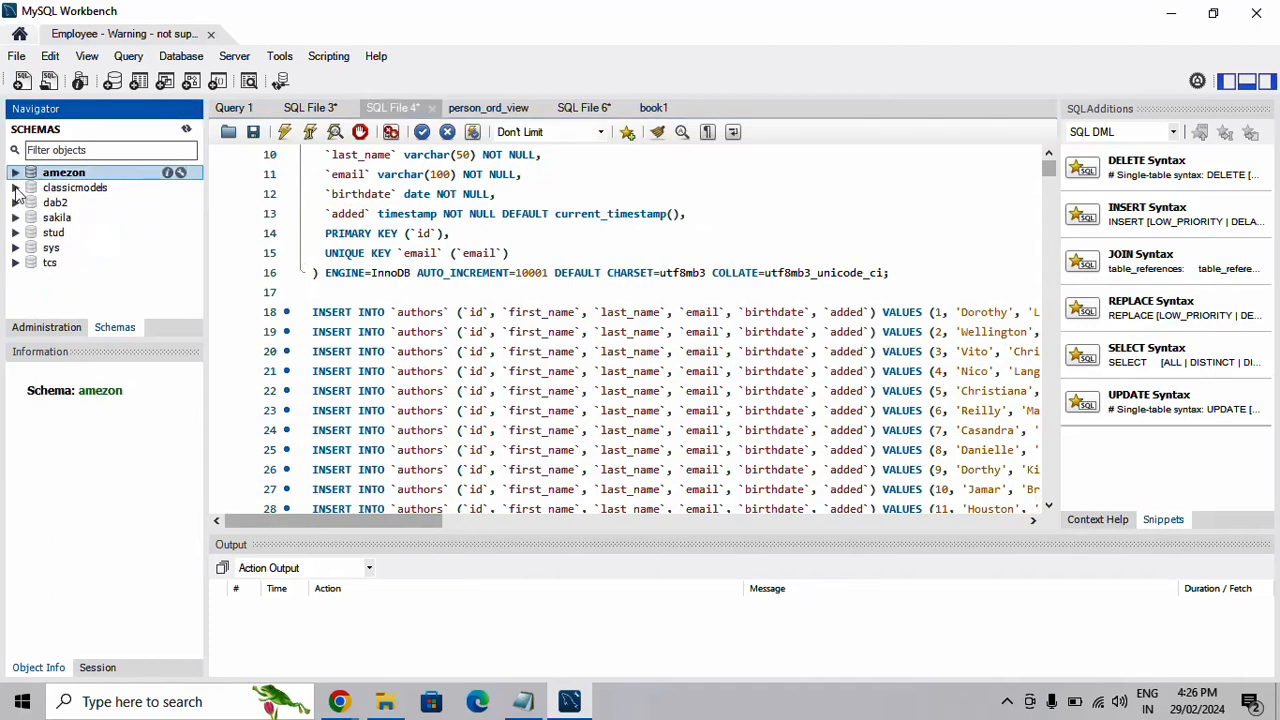
pyautogui.click(62, 188)
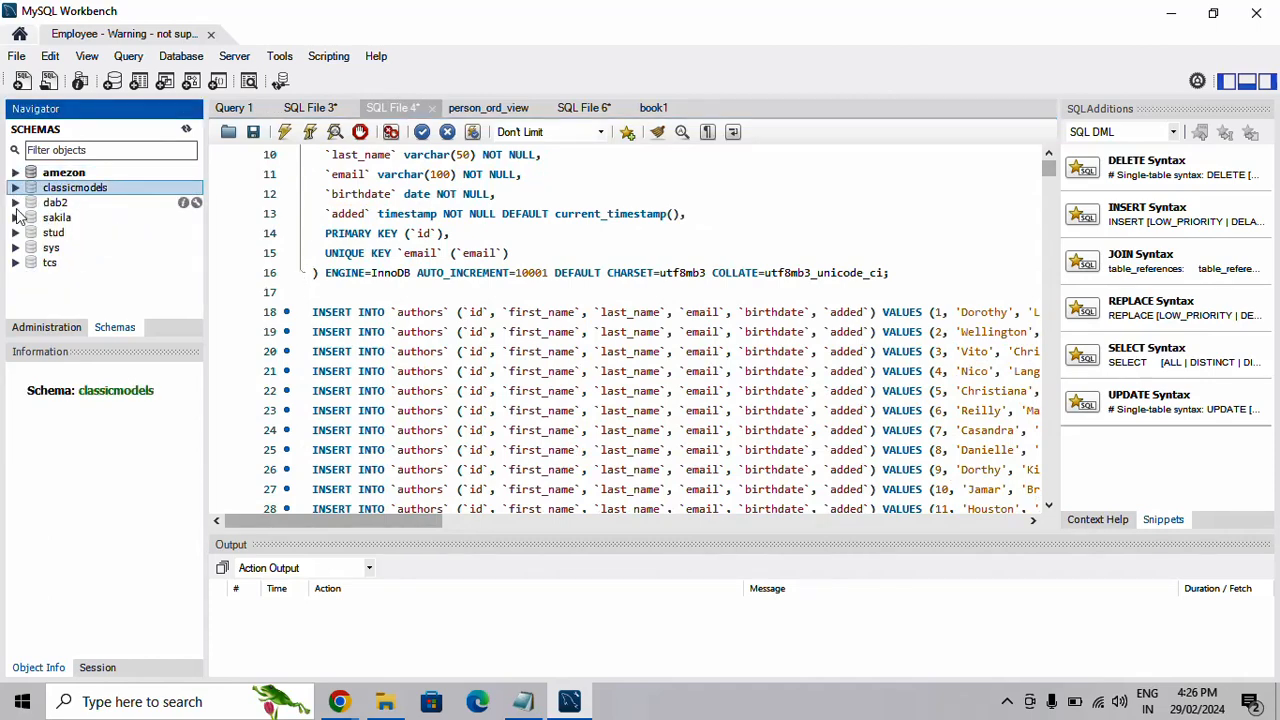
pyautogui.click(55, 207)
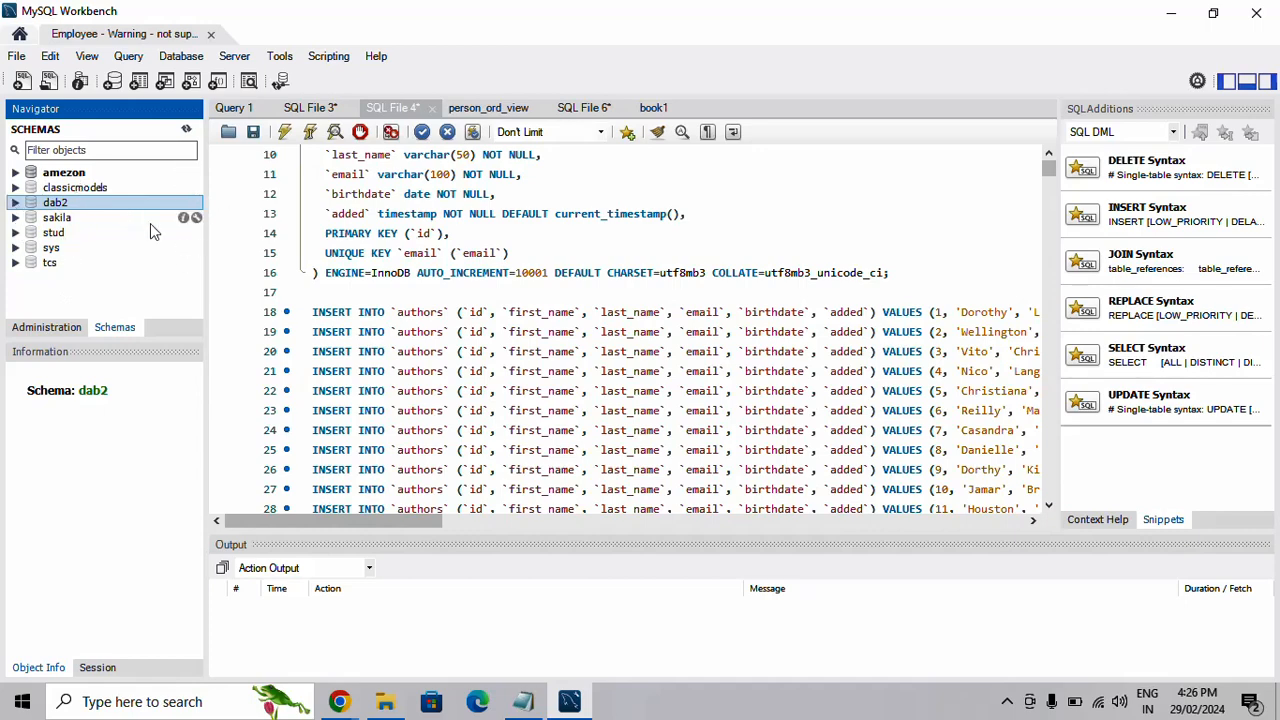
pyautogui.click(16, 263)
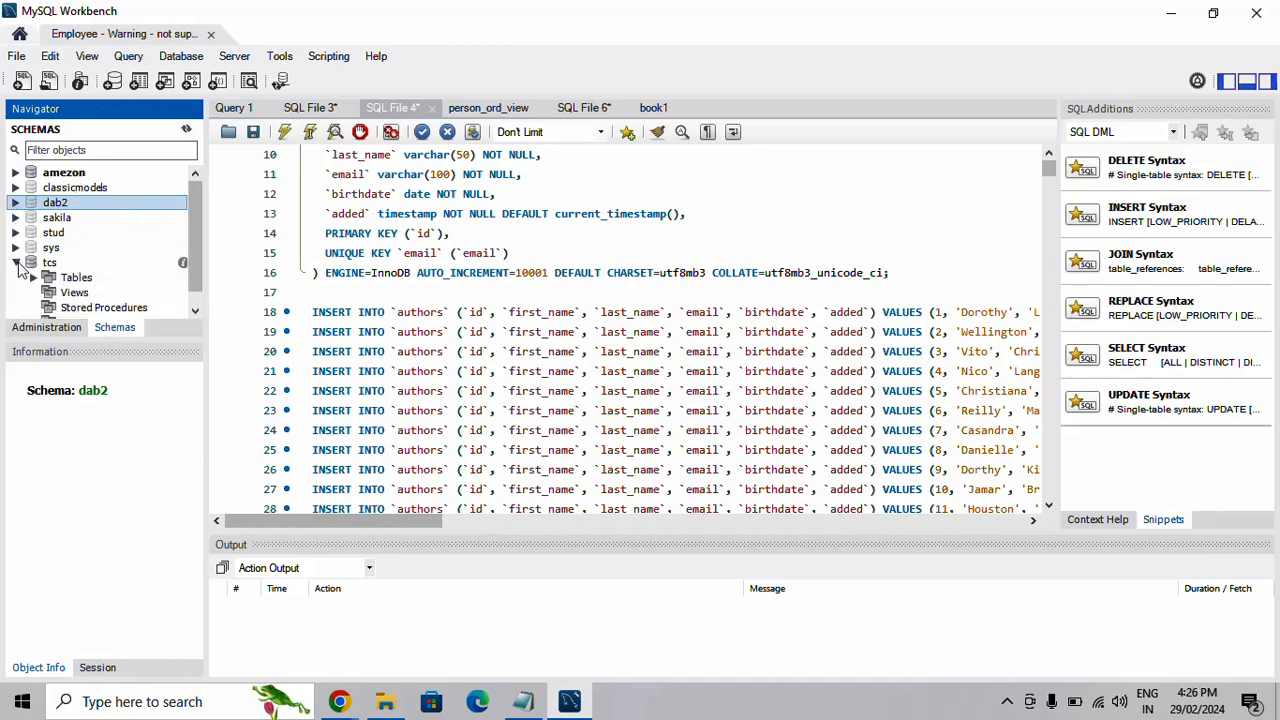
pyautogui.click(33, 278)
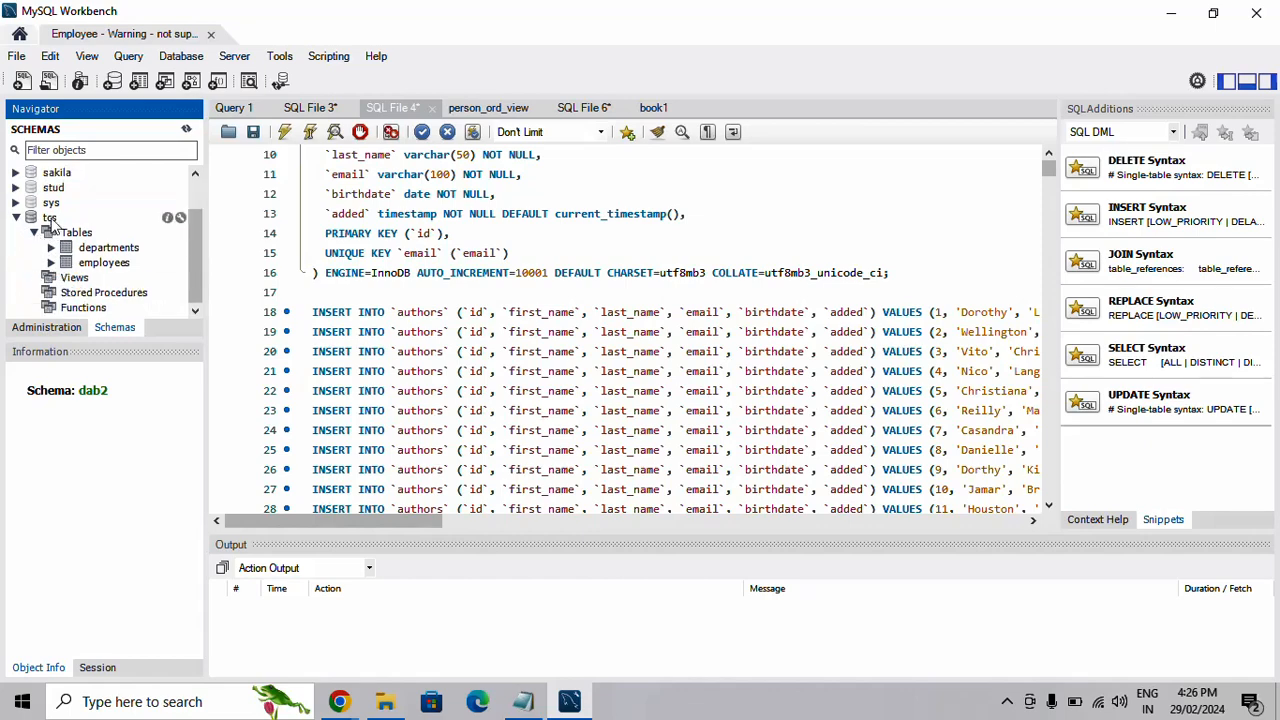
pyautogui.click(50, 219)
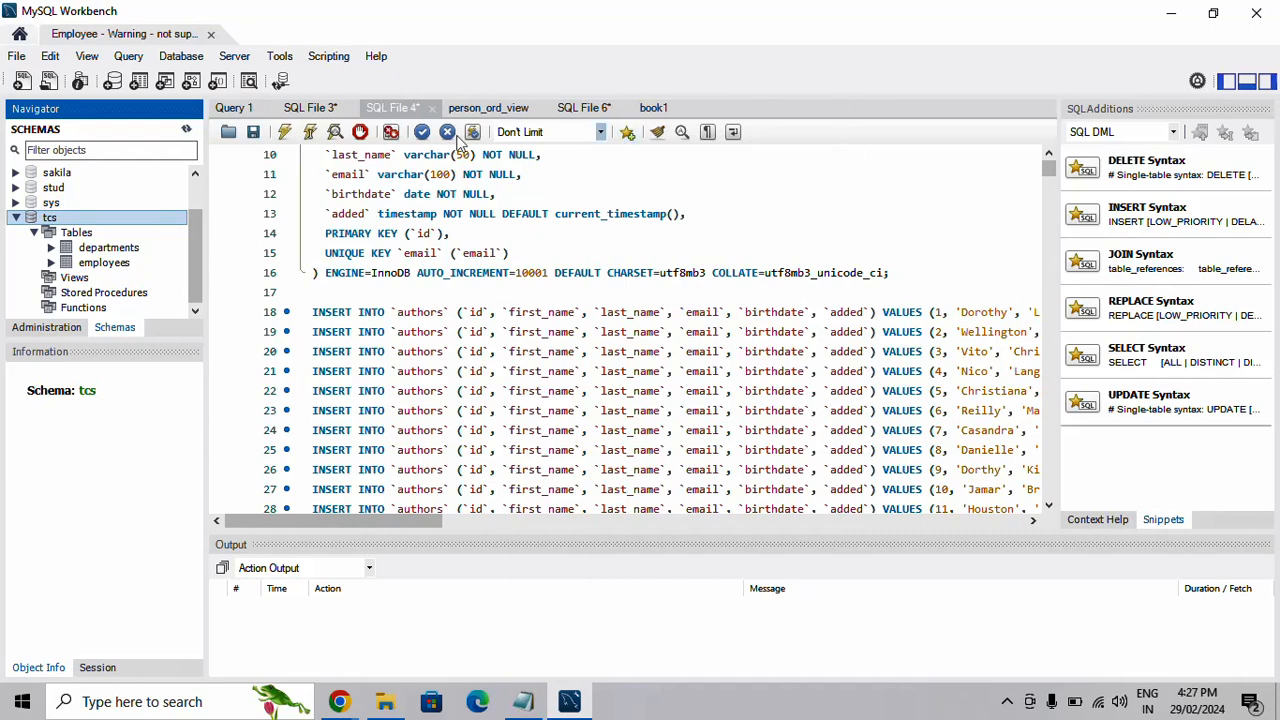
# - Start the Table Data Import Wizard for the tcs schema and move its window so it is fully visible
pyautogui.rightClick(57, 225)
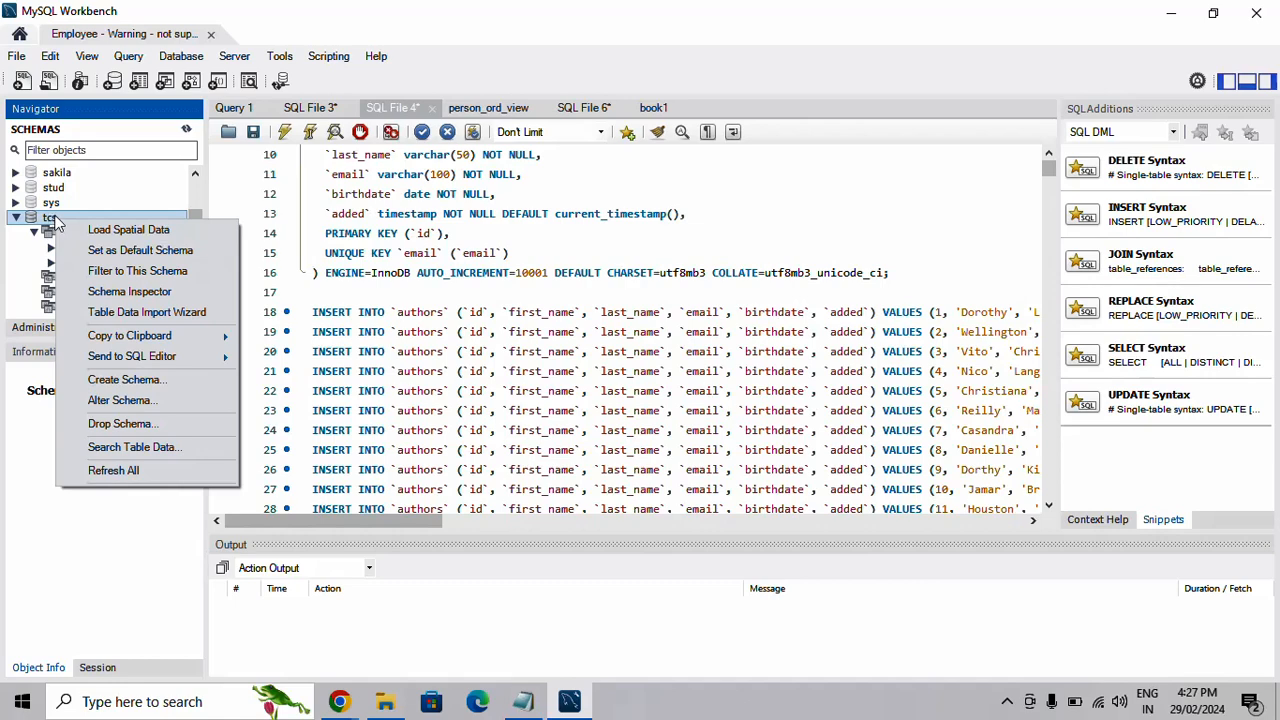
pyautogui.click(166, 315)
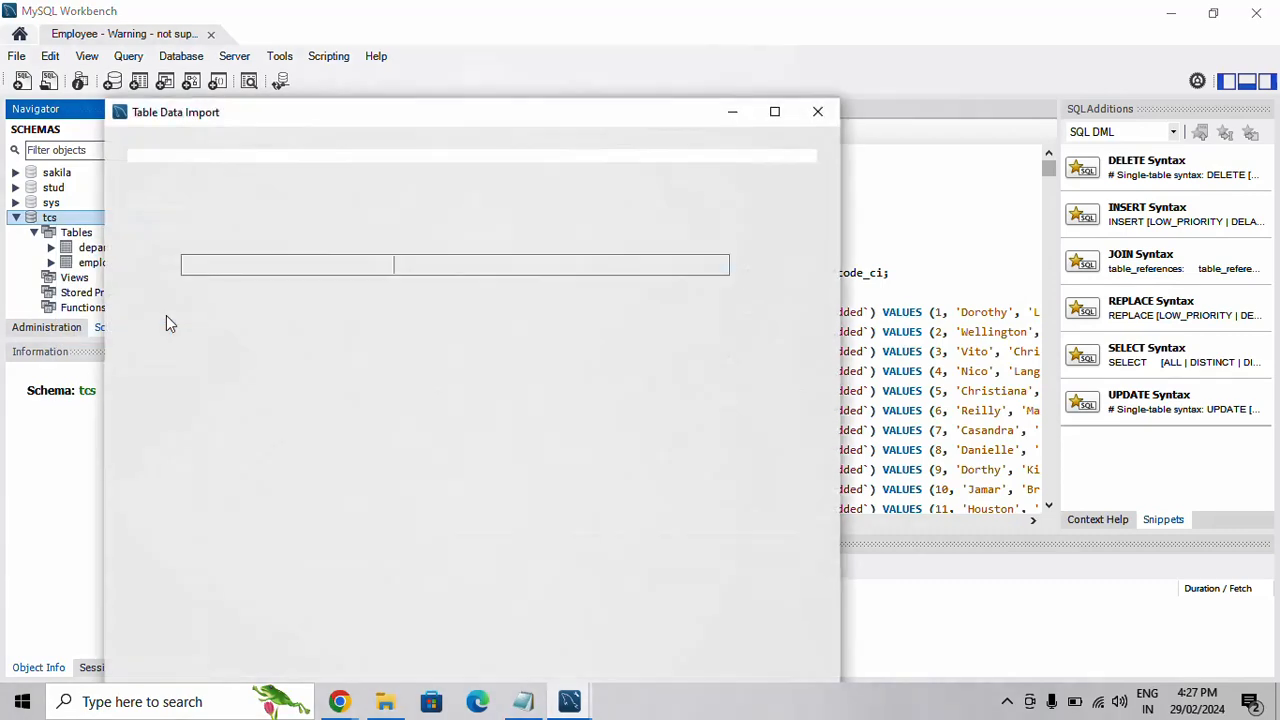
pyautogui.moveTo(418, 120); pyautogui.dragTo(567, 27)
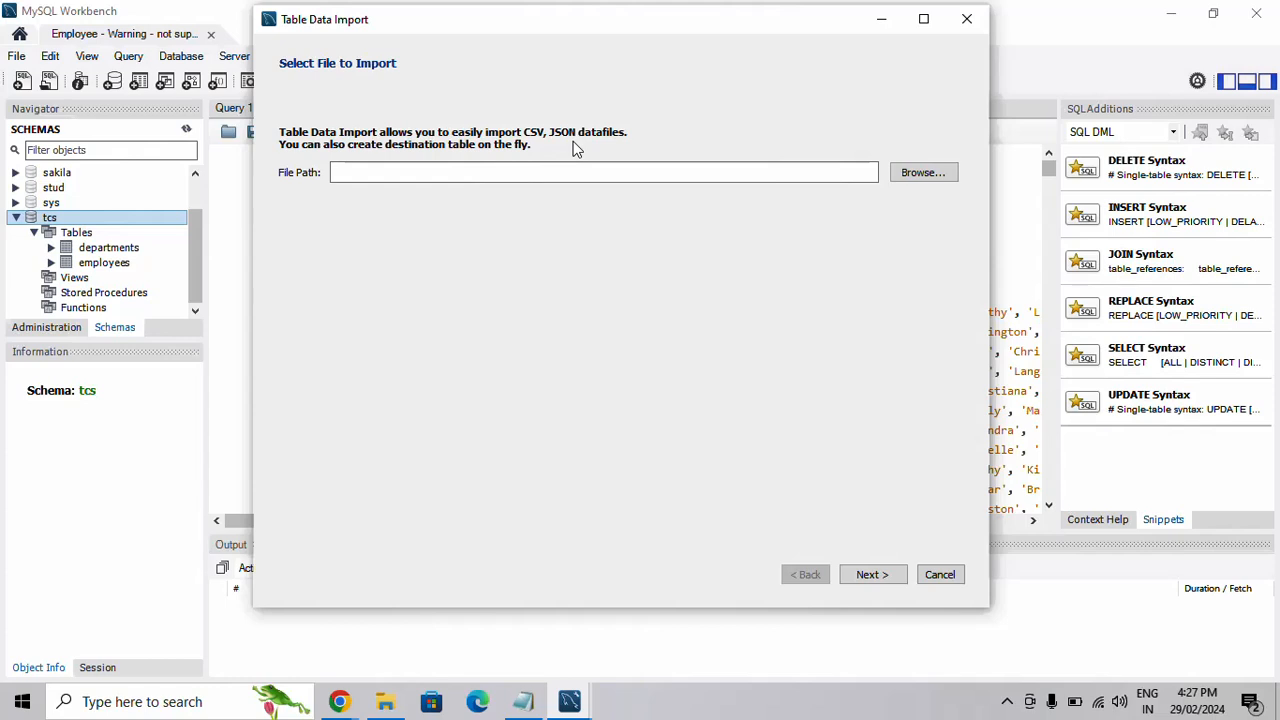
# - Choose Data.csv from the Downloads folder as the file to import and continue to the destination settings
pyautogui.click(926, 180)
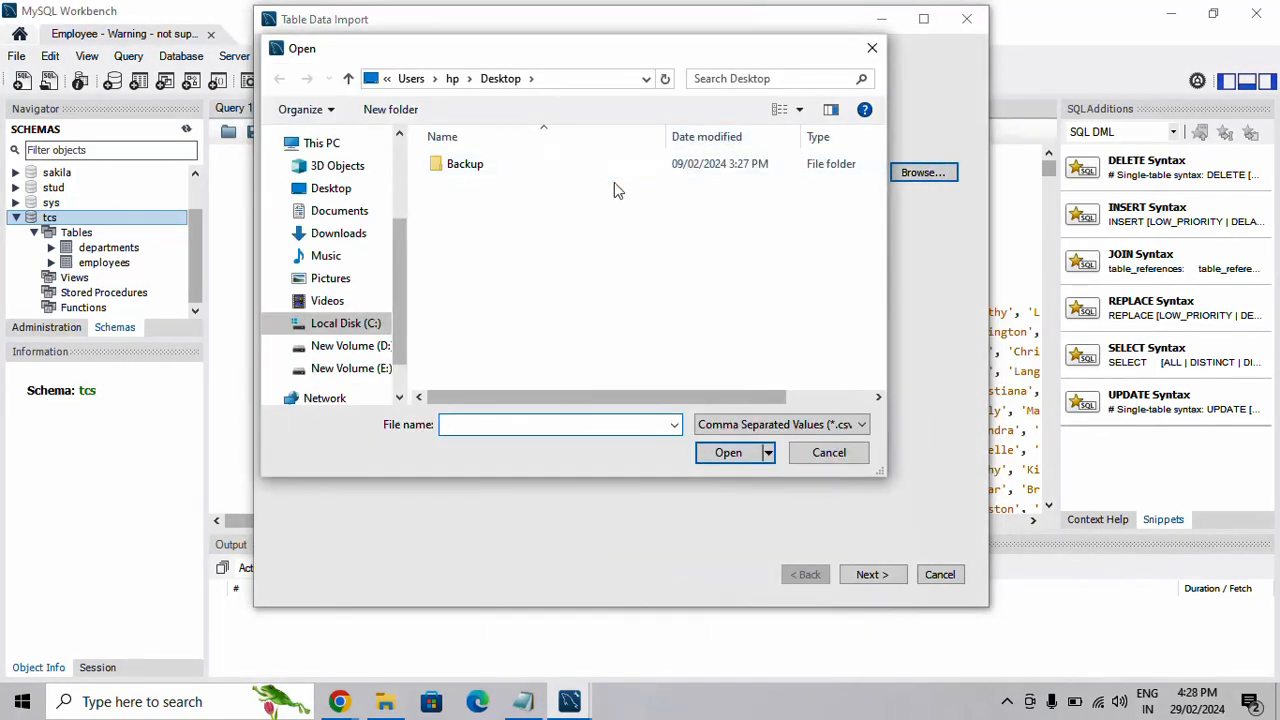
pyautogui.click(363, 237)
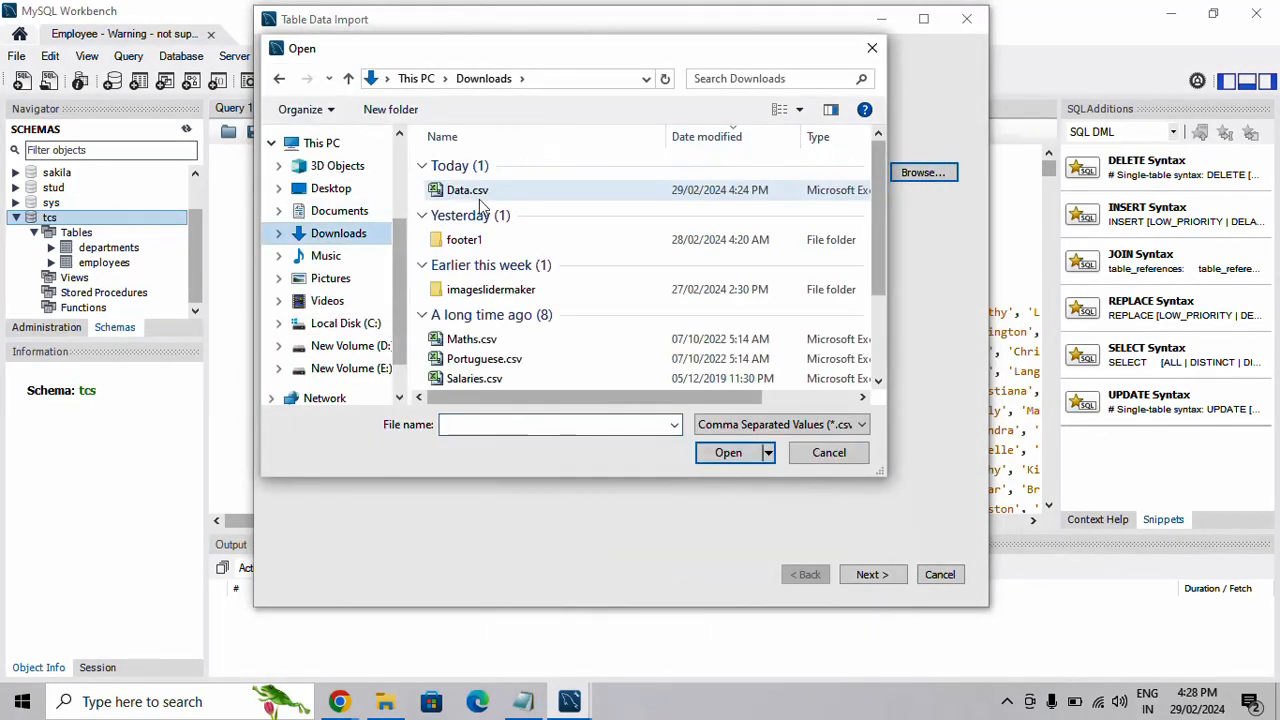
pyautogui.click(480, 192)
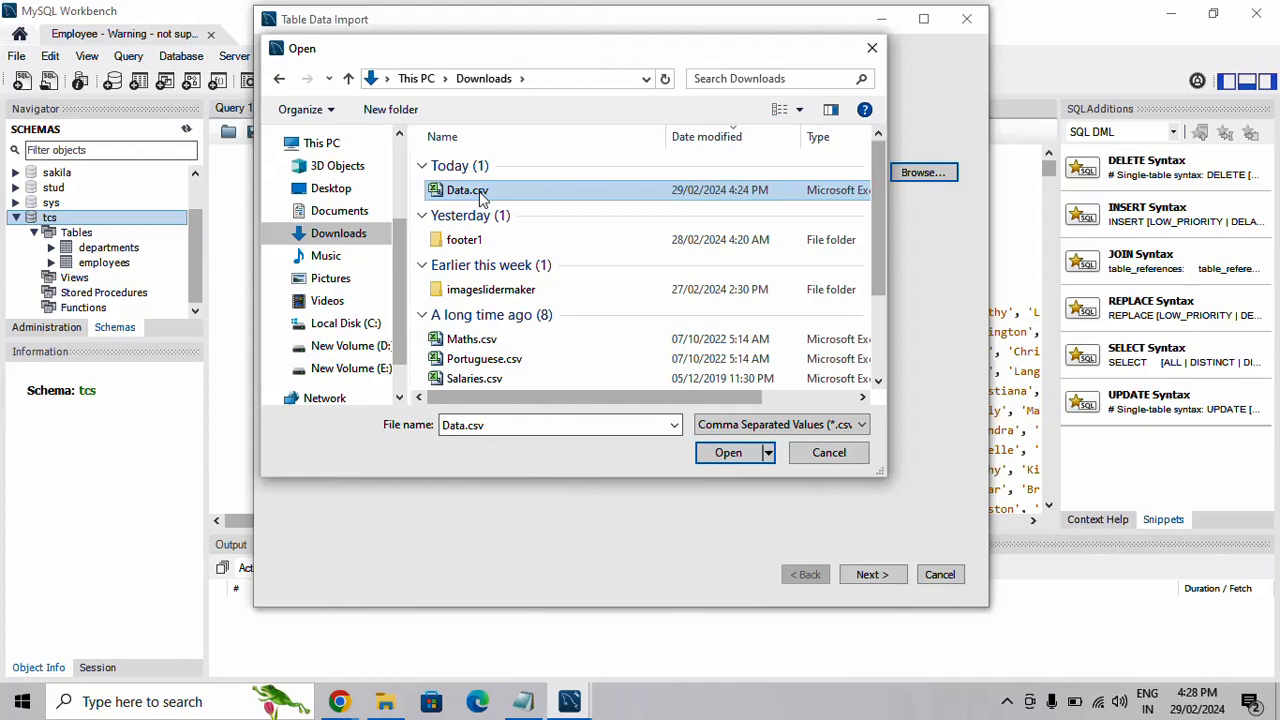
pyautogui.click(739, 455)
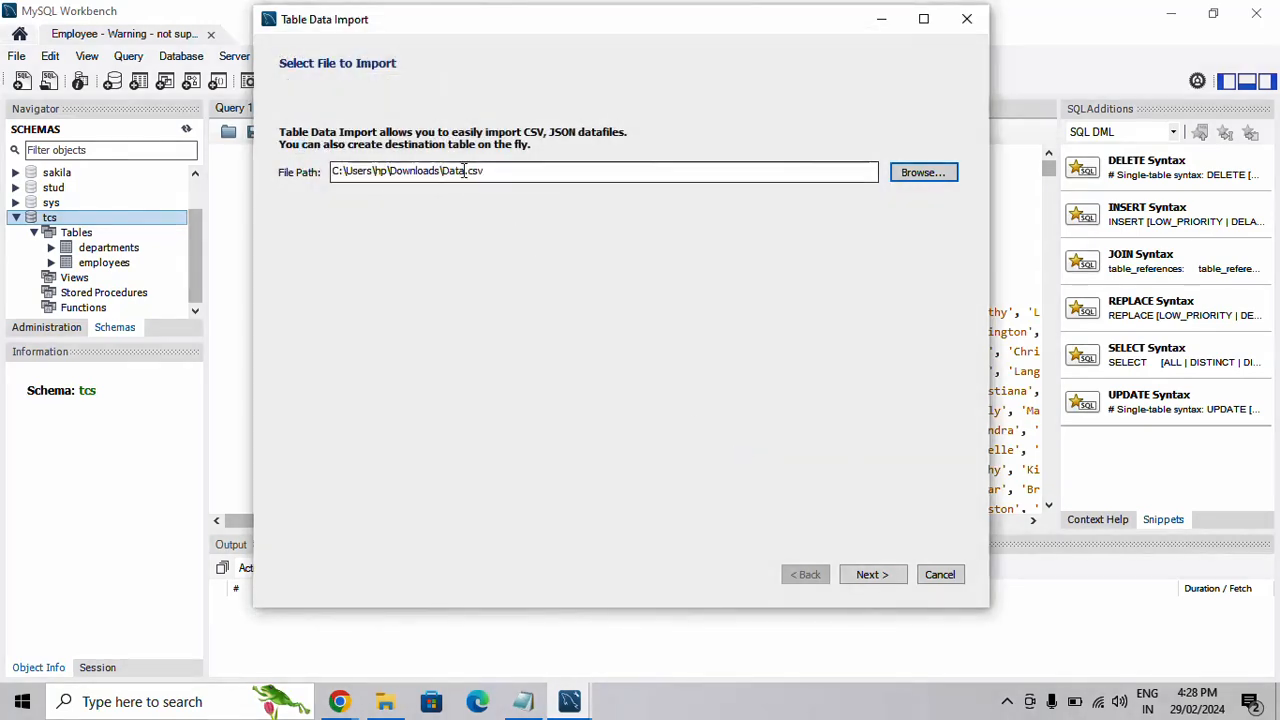
pyautogui.click(872, 575)
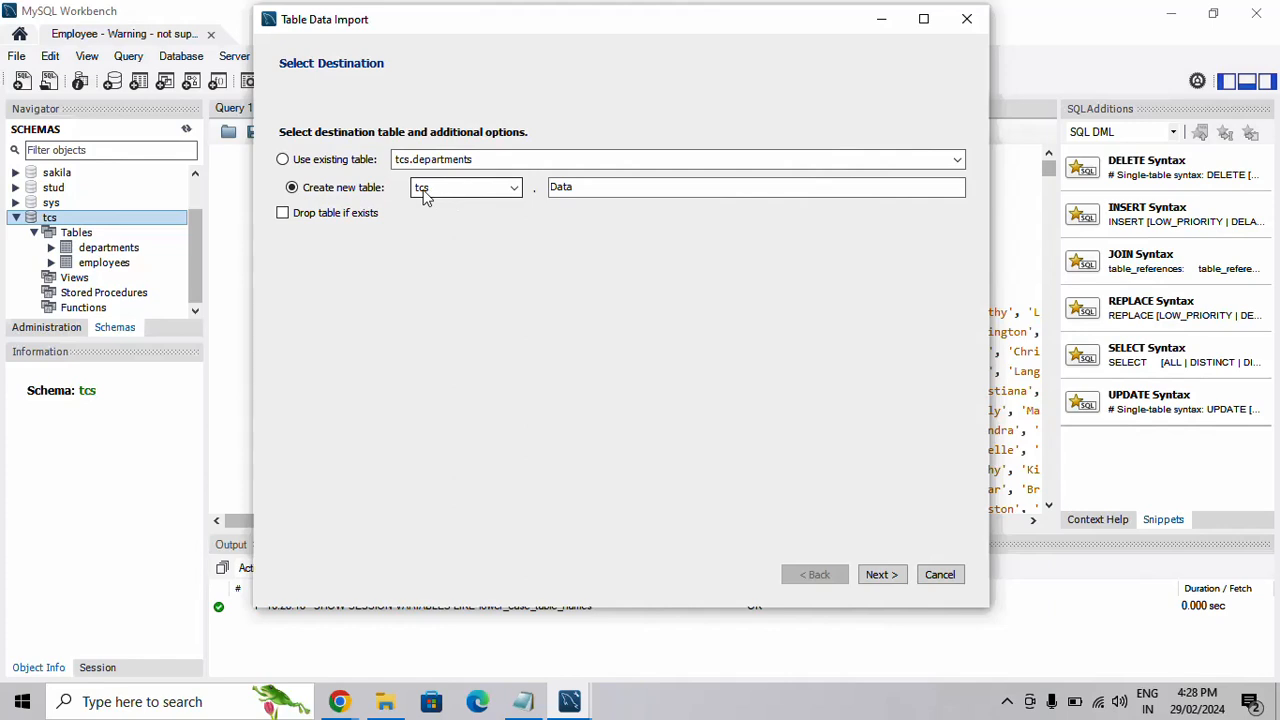
# - Name the new table in tcs Data_imp, enable dropping the table if it exists, and continue to the import settings
pyautogui.click(614, 191)
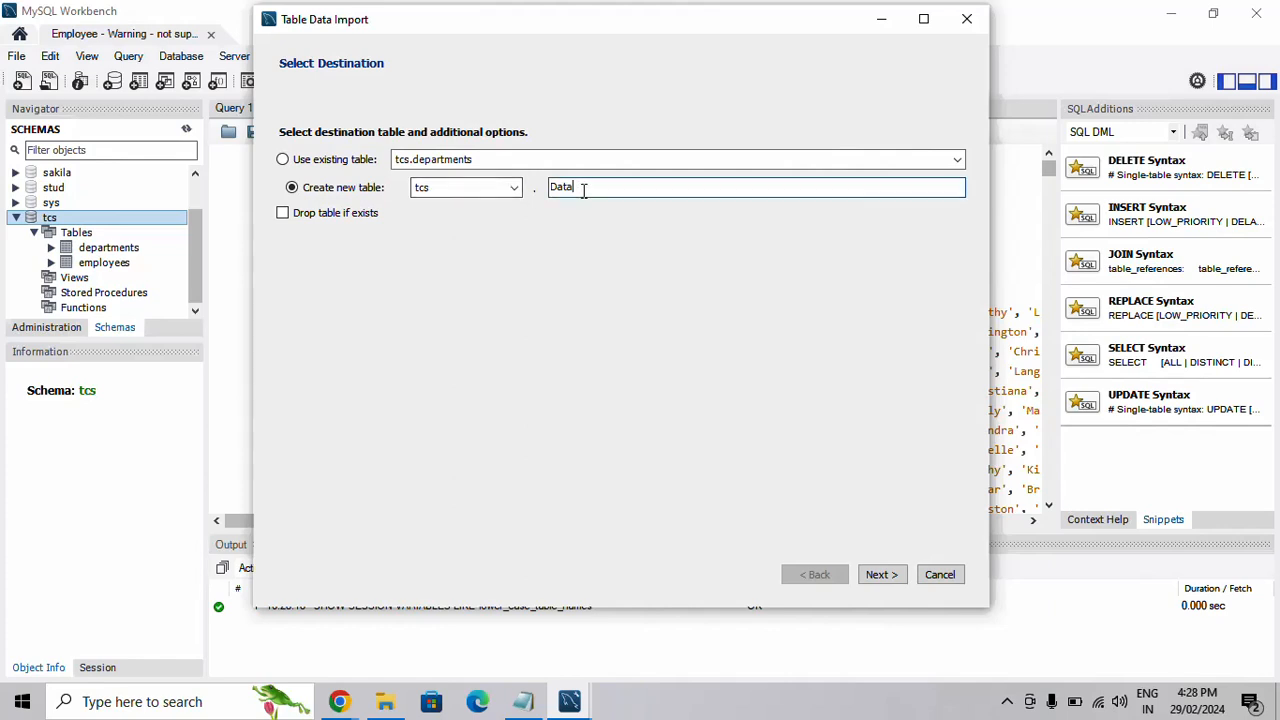
pyautogui.moveTo(586, 191); pyautogui.dragTo(551, 192)
pyautogui.click(604, 186)
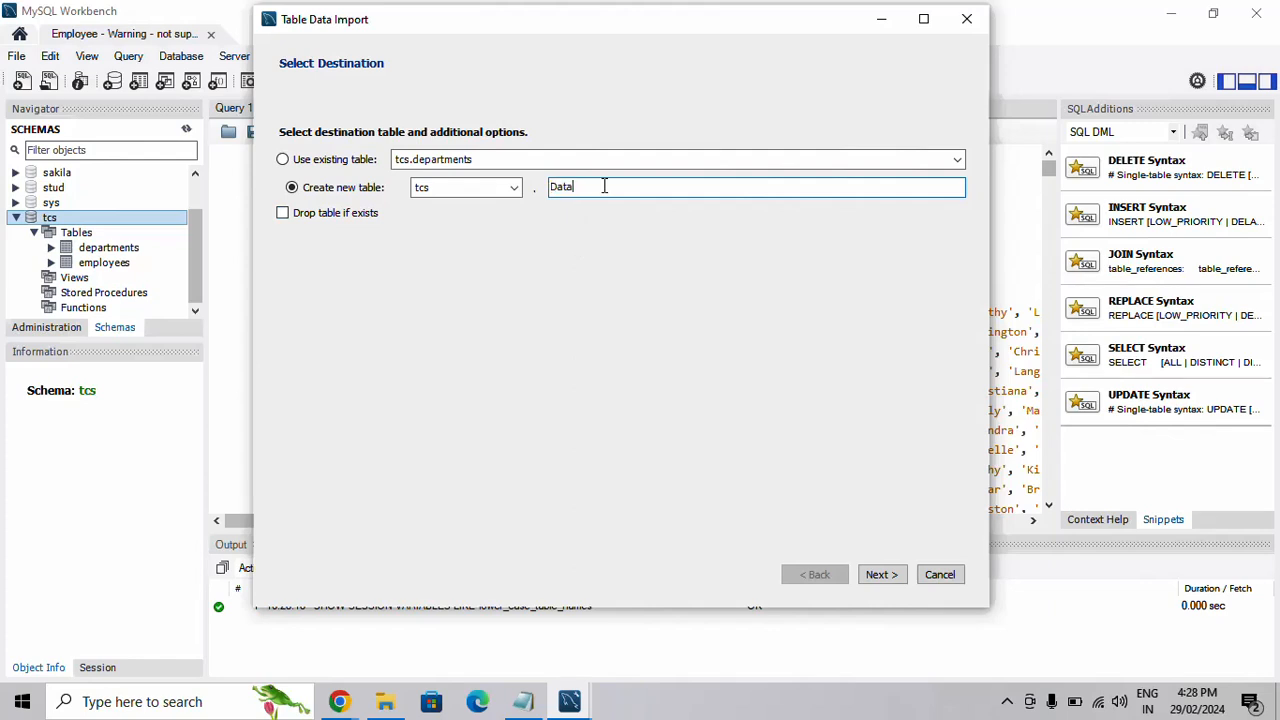
pyautogui.write('_imp')
pyautogui.click(283, 214)
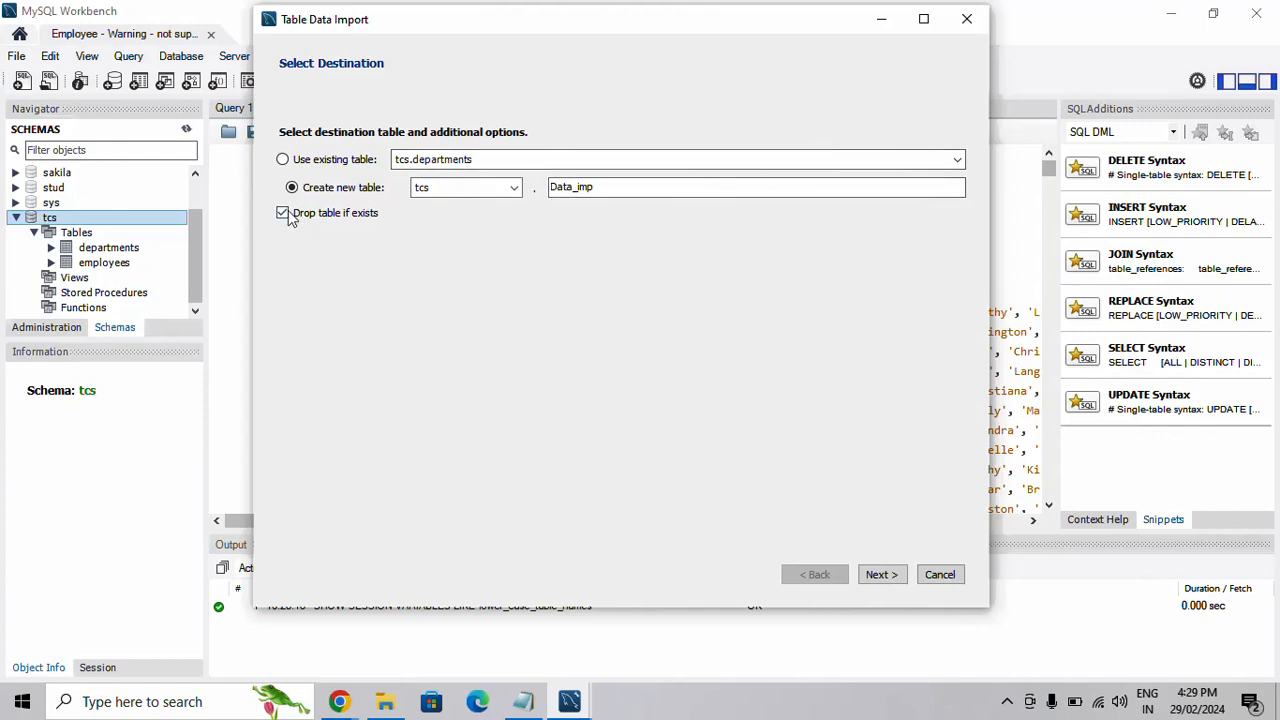
pyautogui.click(885, 575)
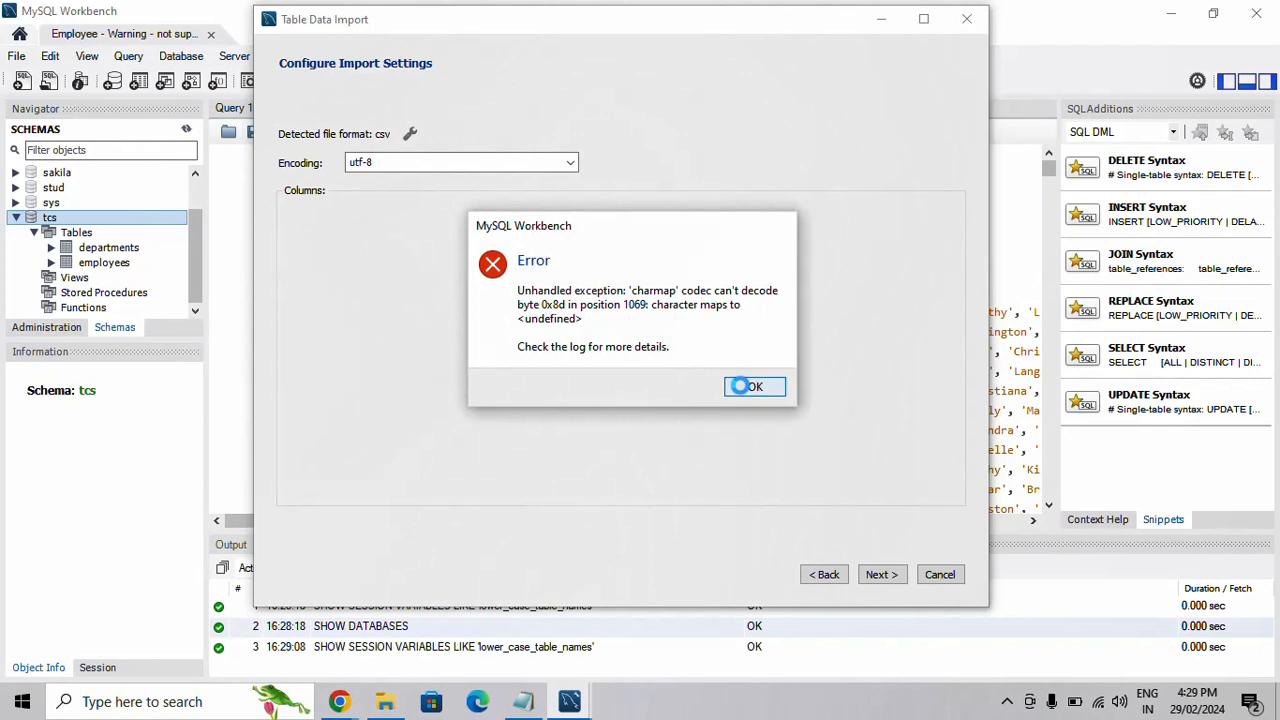
pyautogui.click(755, 387)
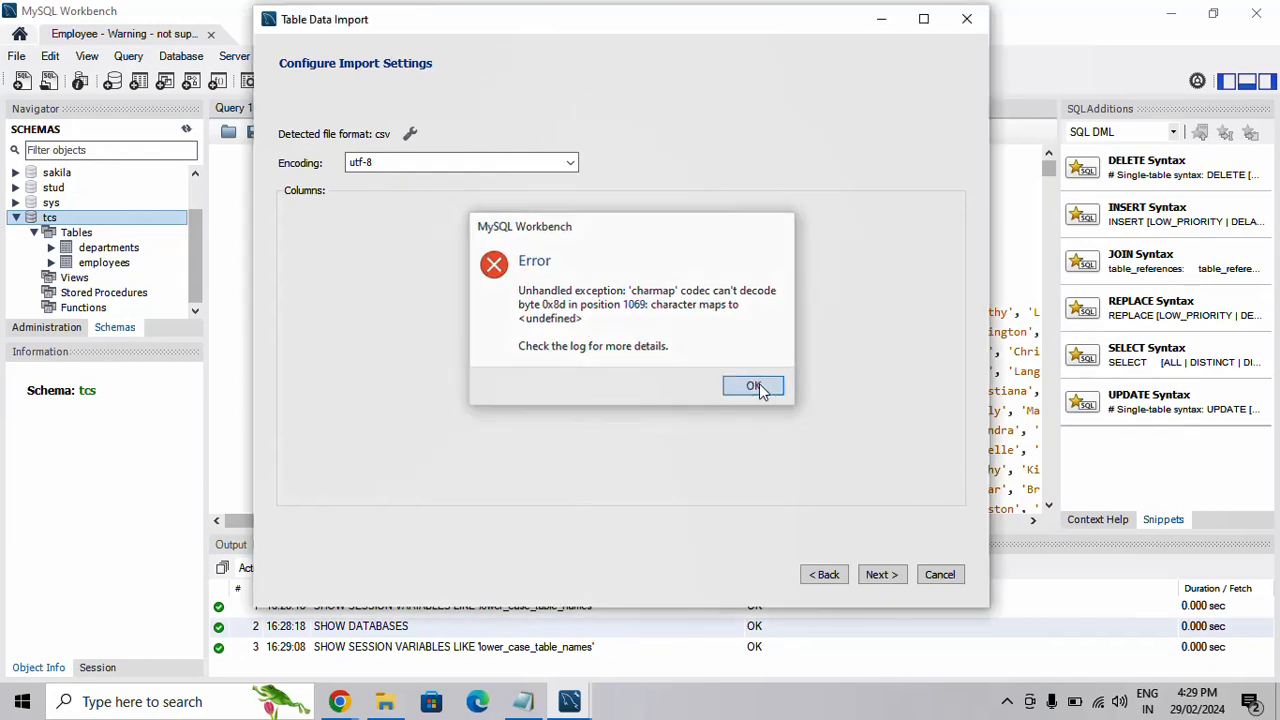
# - Try the utf-16 and cp1250 (windows-1250) encodings for the CSV import
pyautogui.click(568, 166)
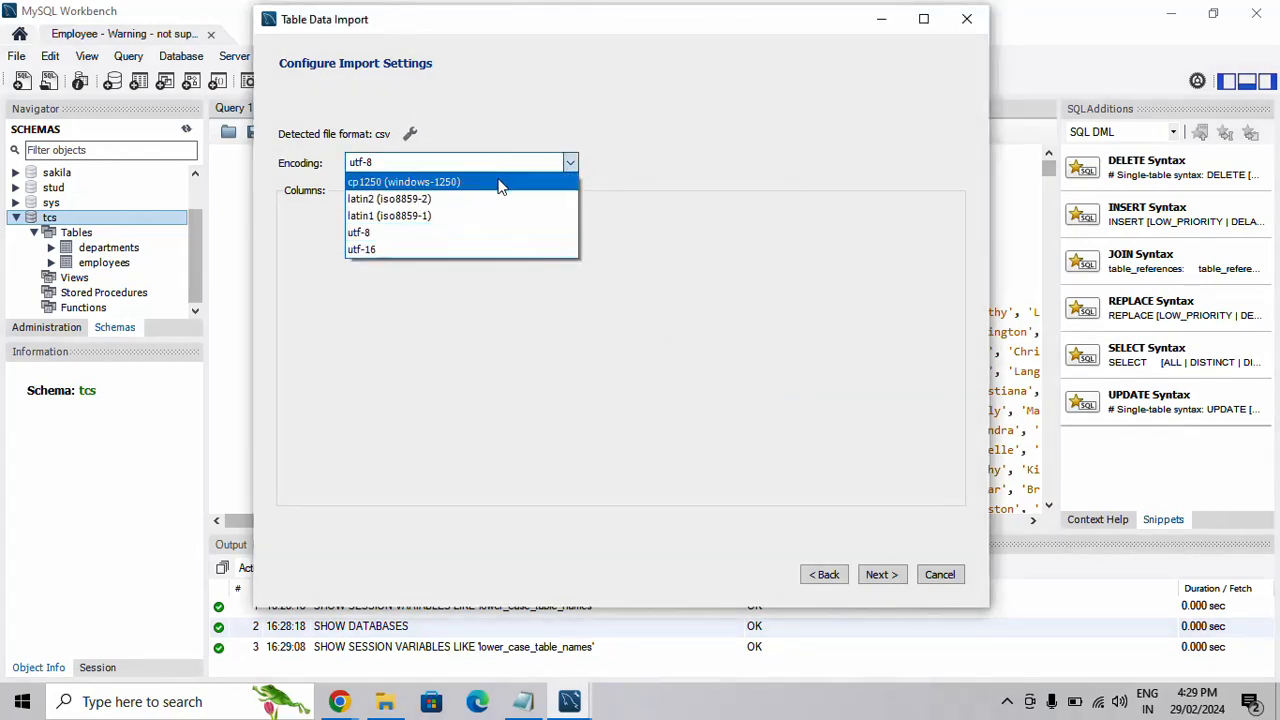
pyautogui.click(371, 249)
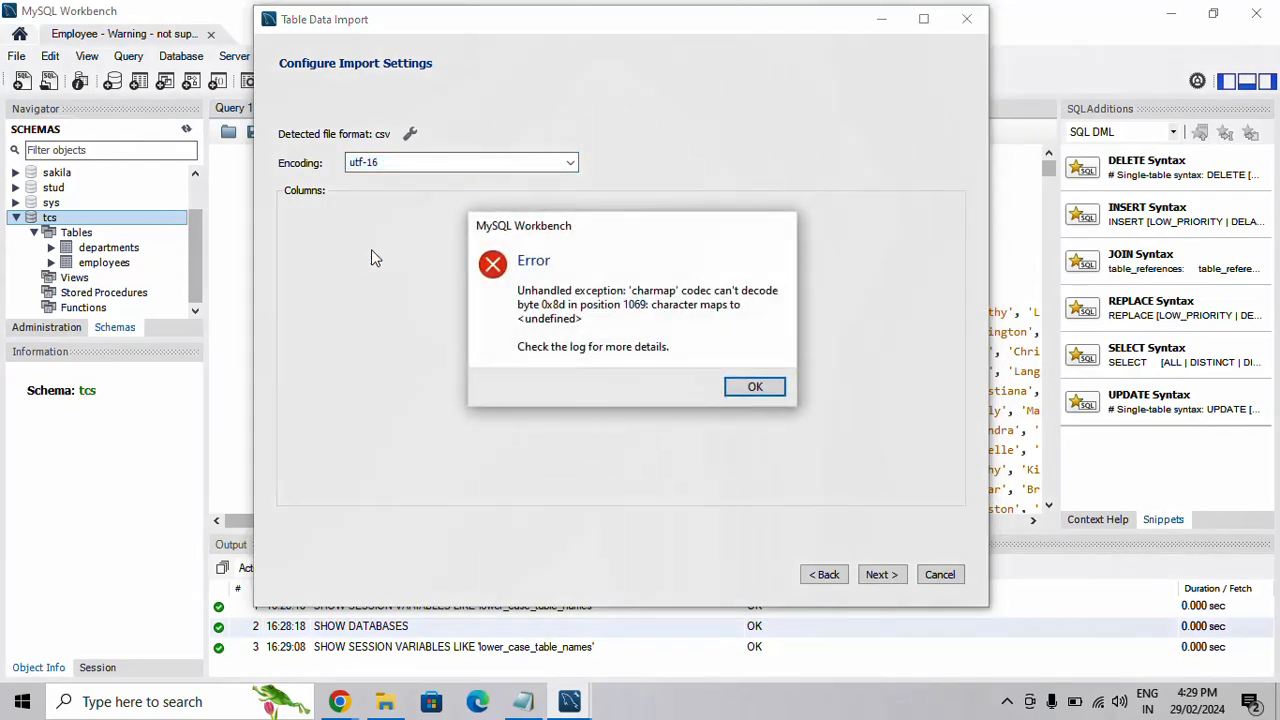
pyautogui.click(755, 387)
pyautogui.click(568, 162)
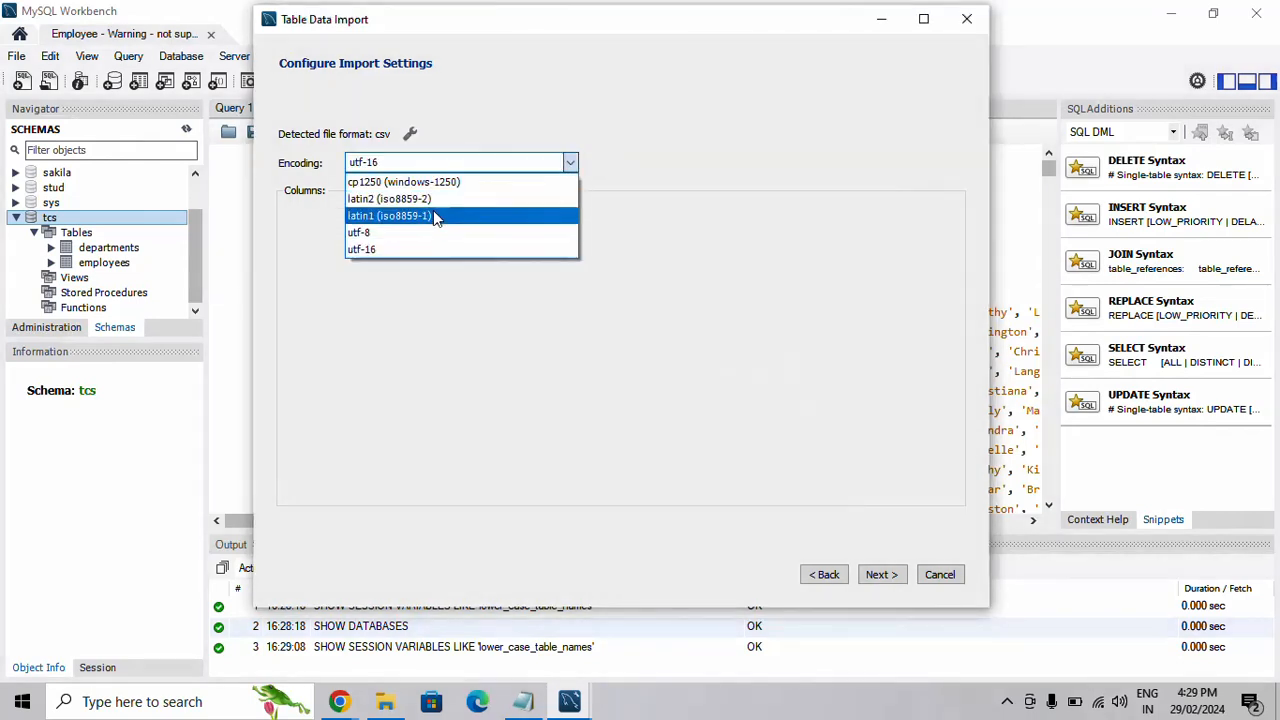
pyautogui.click(422, 181)
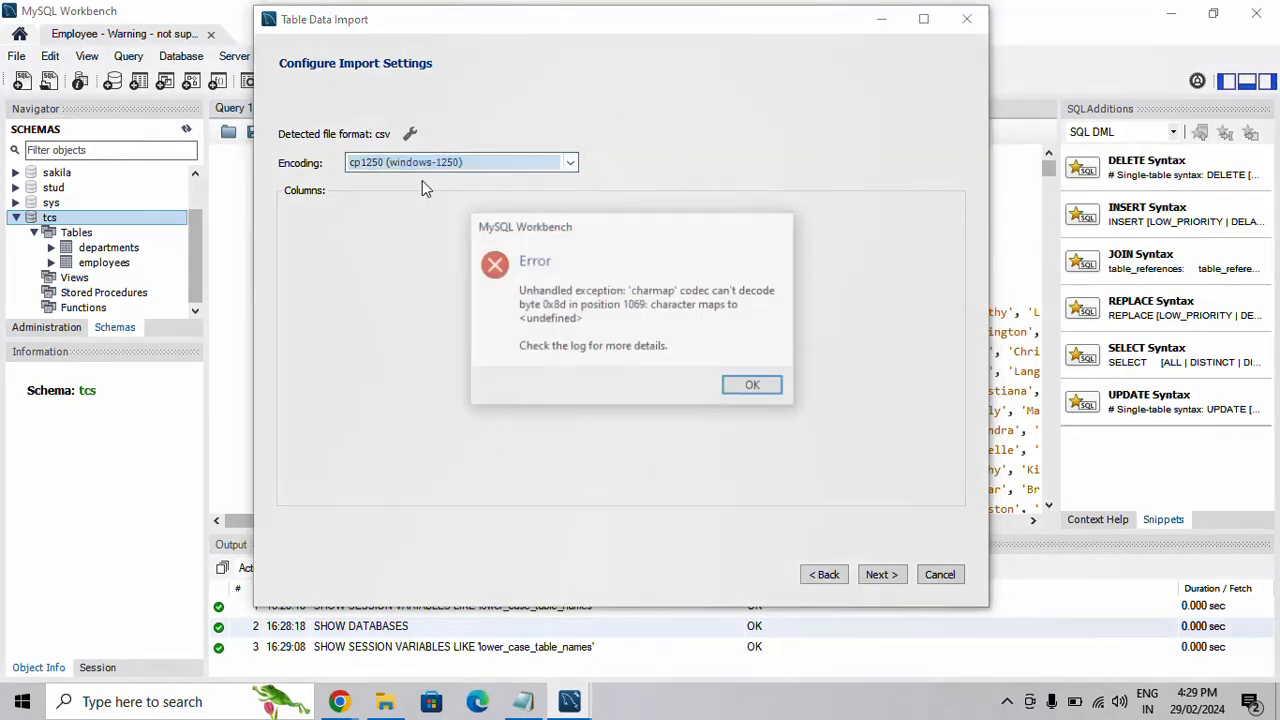
pyautogui.click(755, 386)
# - Set the encoding of the CSV import to latin1 (iso8859-1)
pyautogui.click(568, 164)
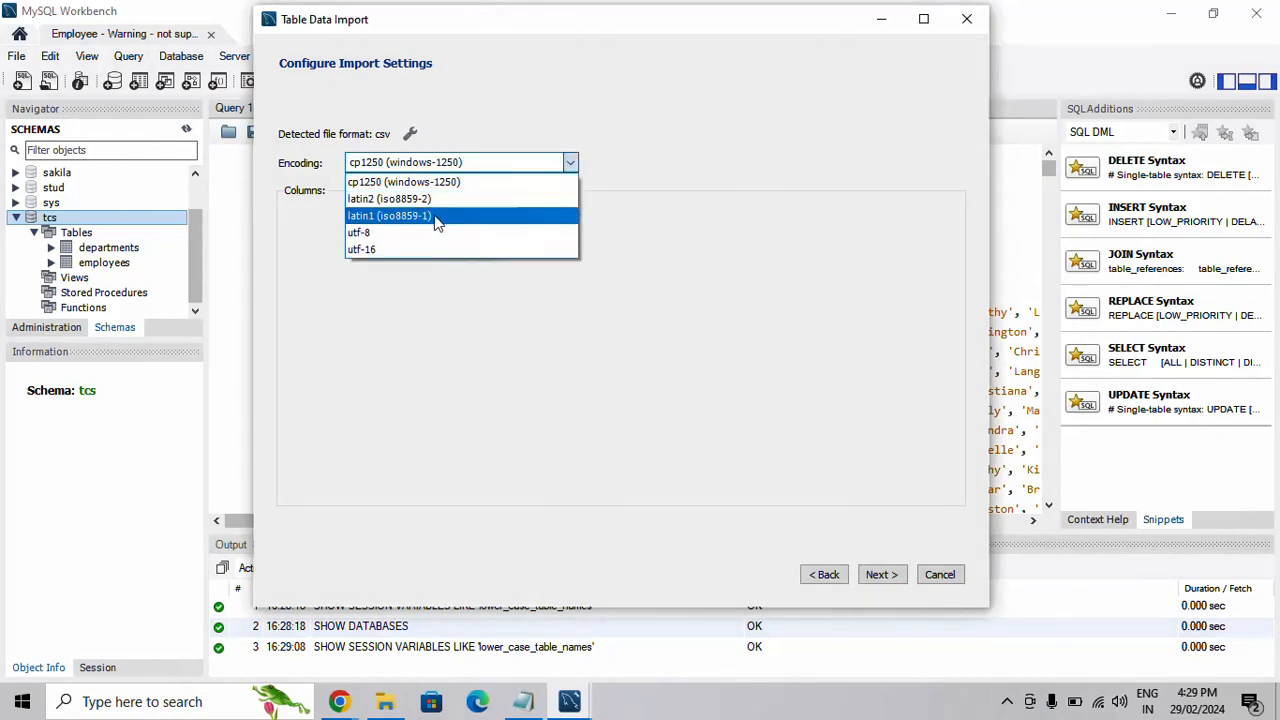
pyautogui.click(434, 216)
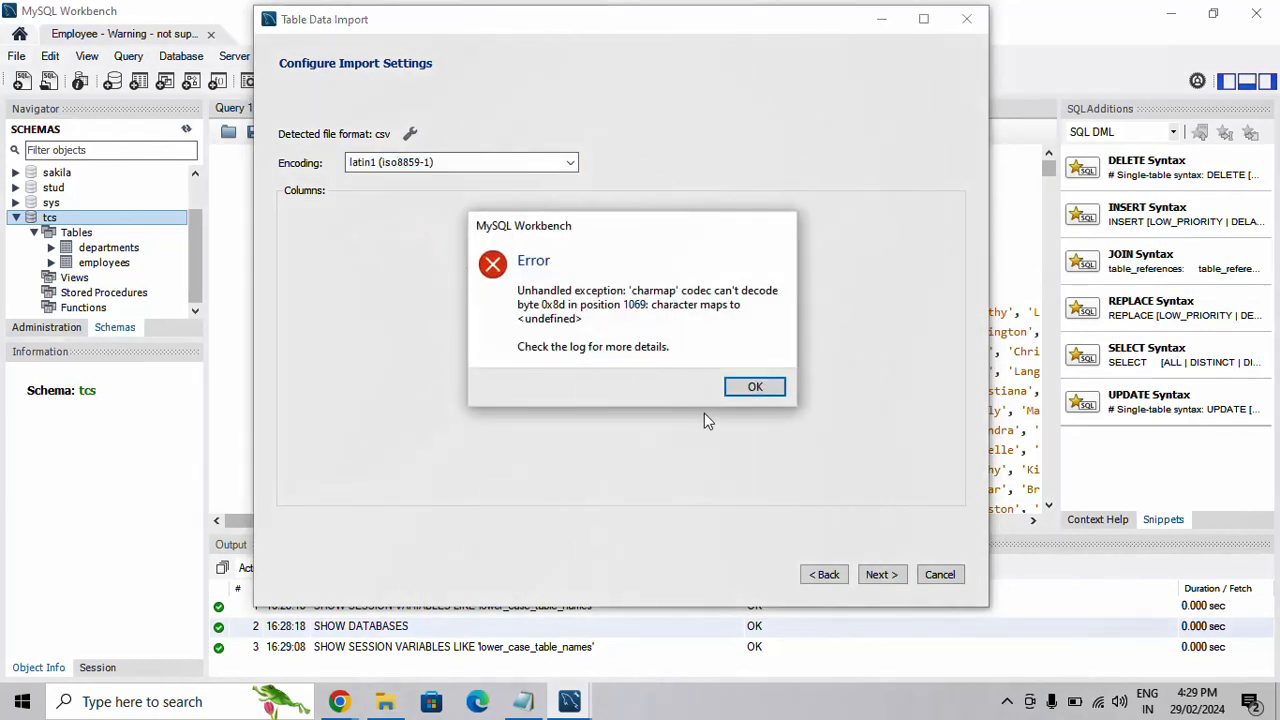
pyautogui.click(755, 386)
# - Show the CSV format options of the import and set the field separator to a comma
pyautogui.click(411, 135)
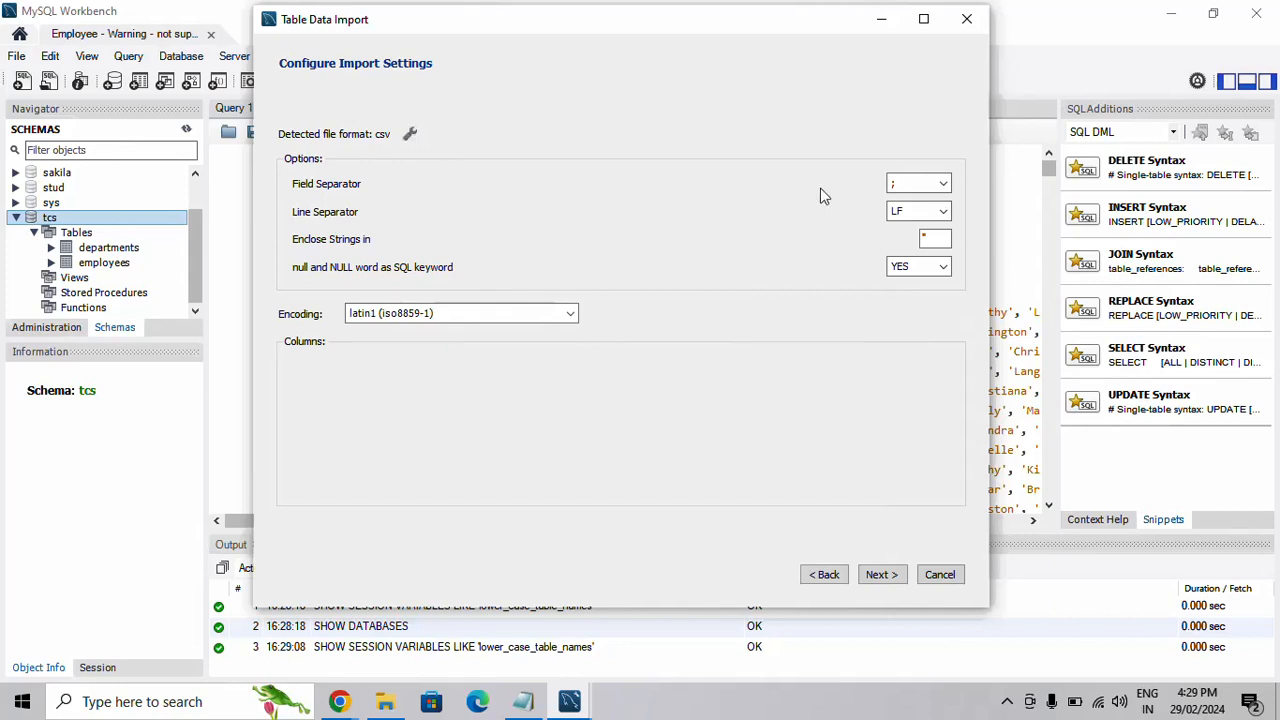
pyautogui.click(905, 188)
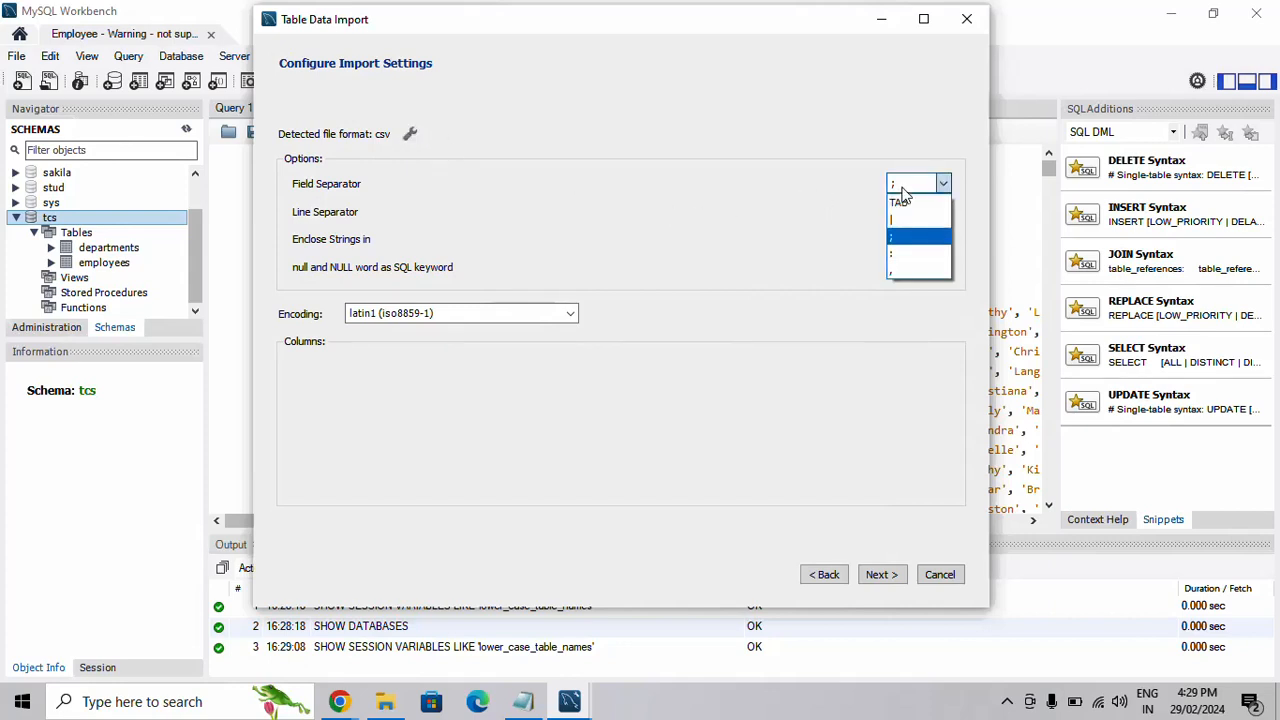
pyautogui.click(898, 271)
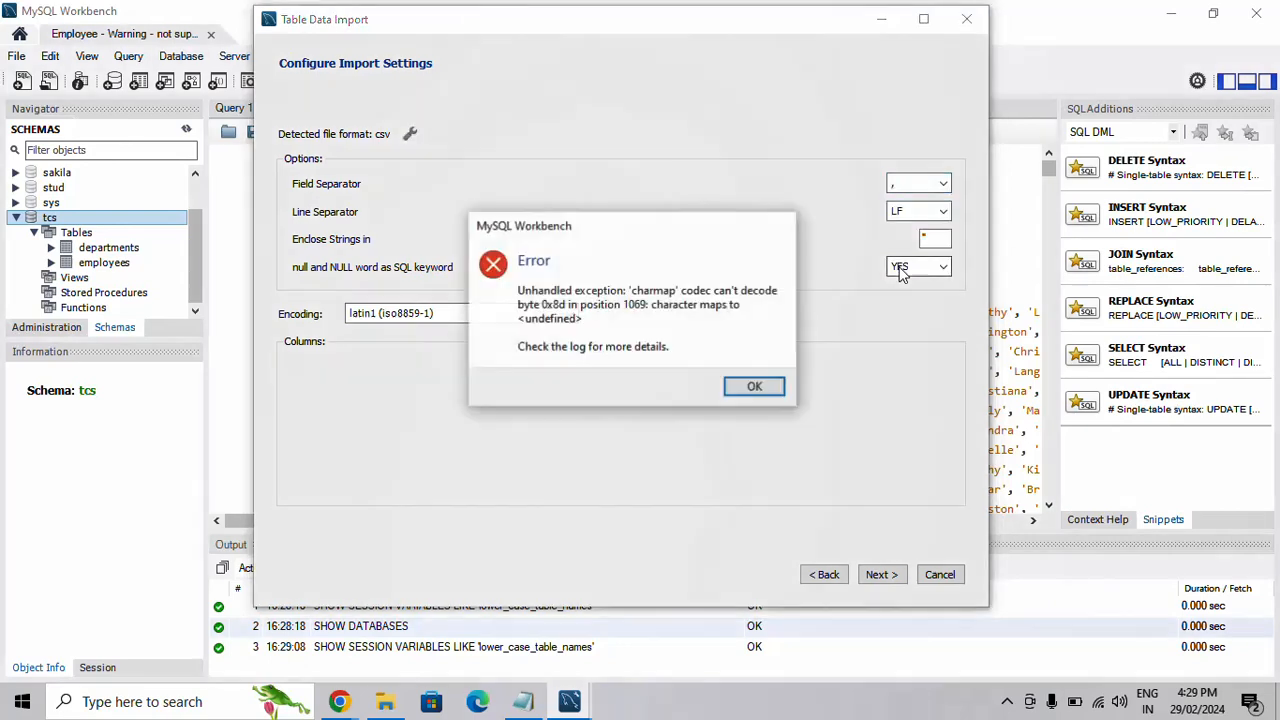
pyautogui.click(771, 389)
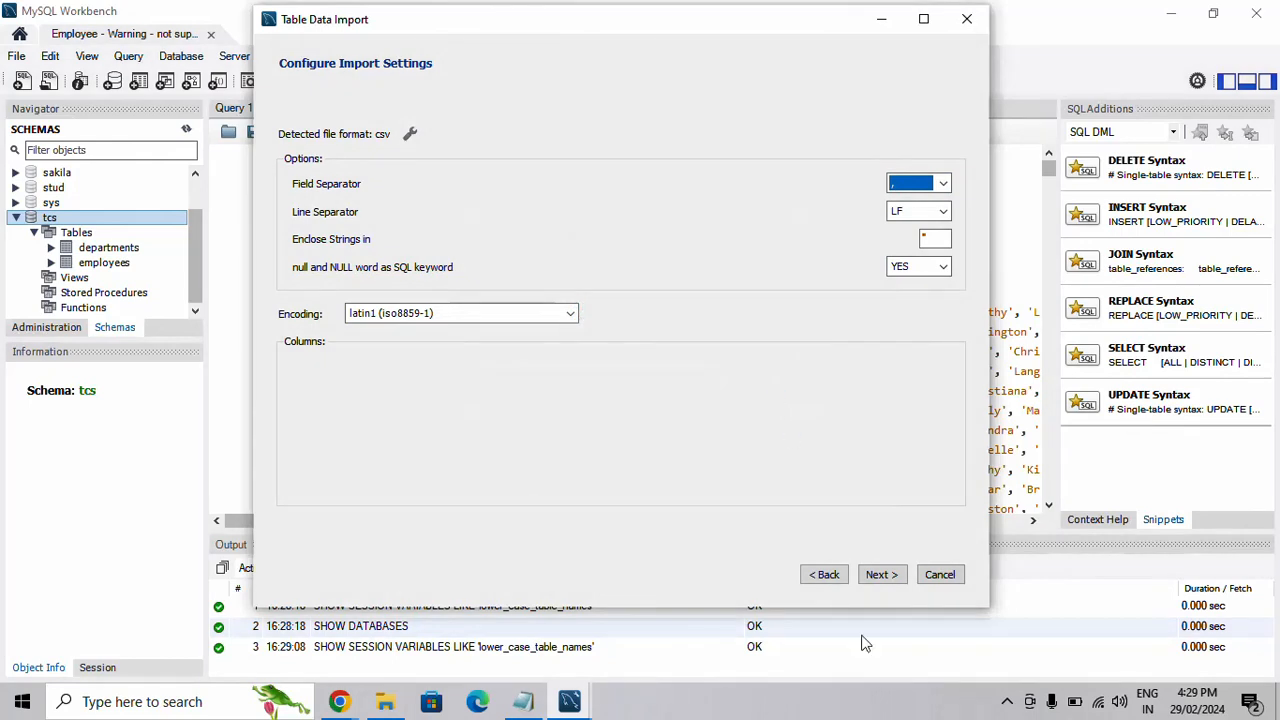
pyautogui.click(1007, 702)
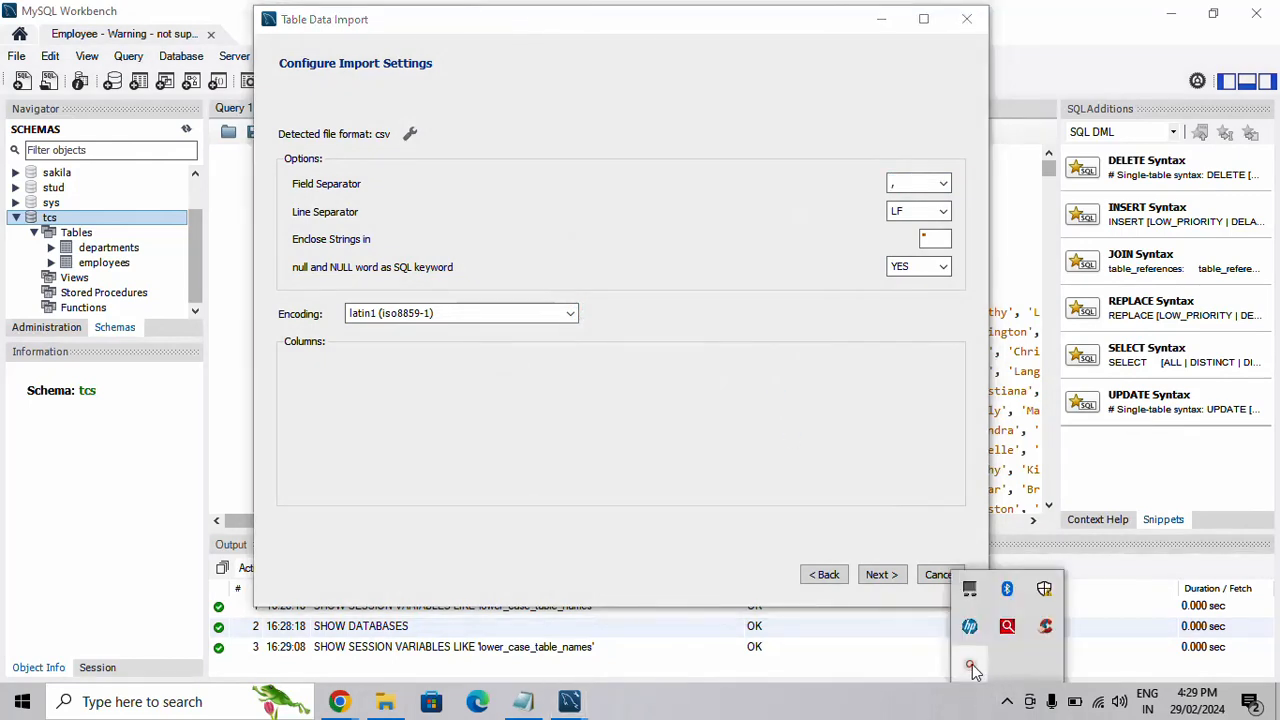
pyautogui.click(970, 664)
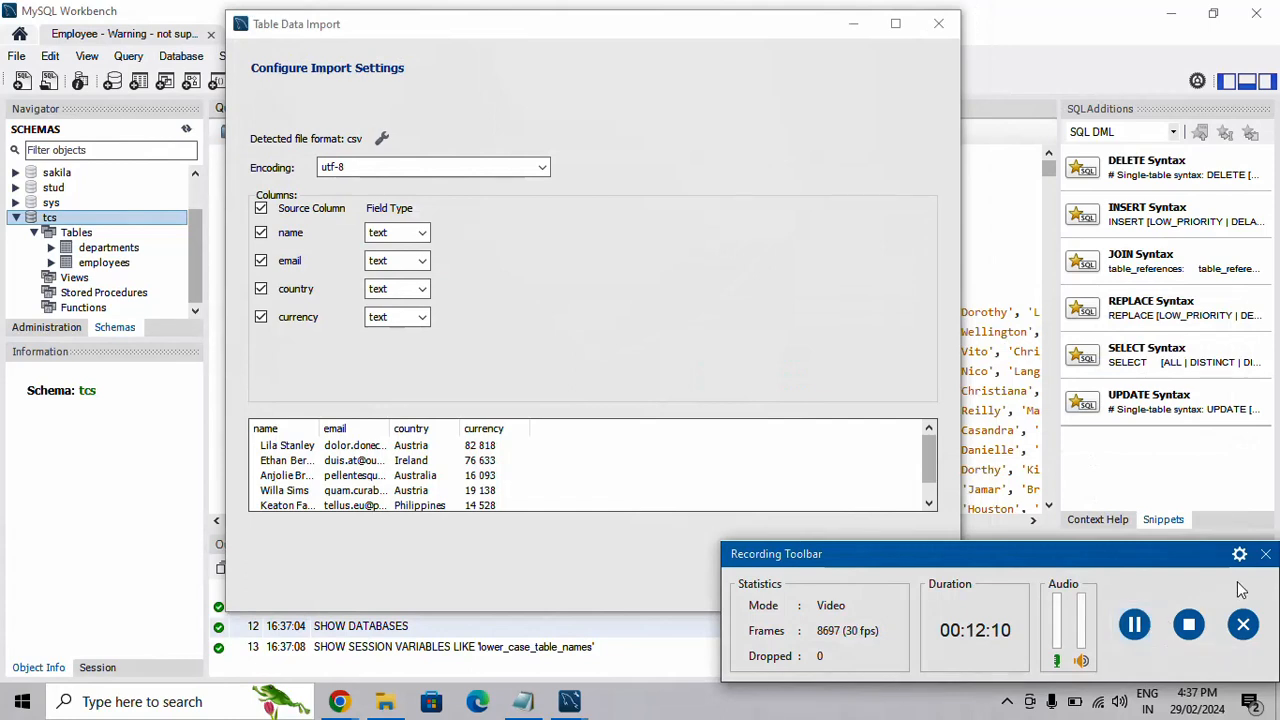
pyautogui.click(1265, 553)
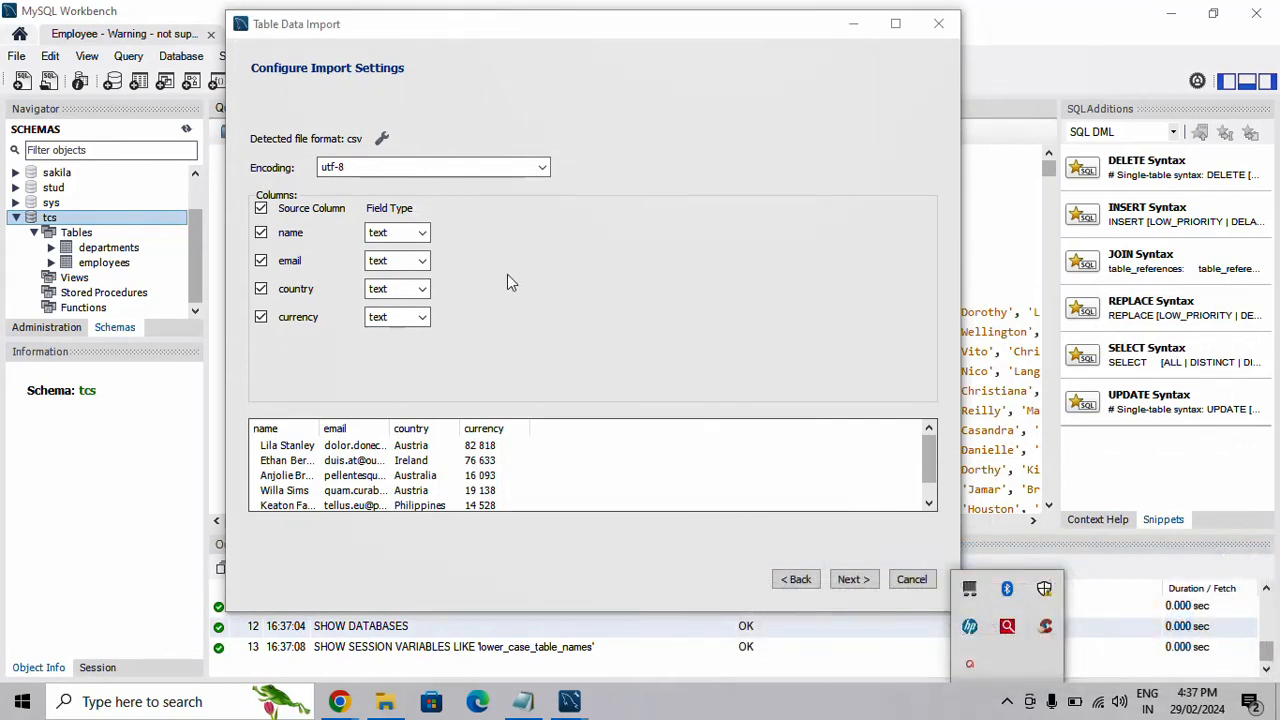
# - Open Data.csv from the Downloads folder in Excel and examine the text values in the region column
pyautogui.click(386, 697)
pyautogui.click(287, 232)
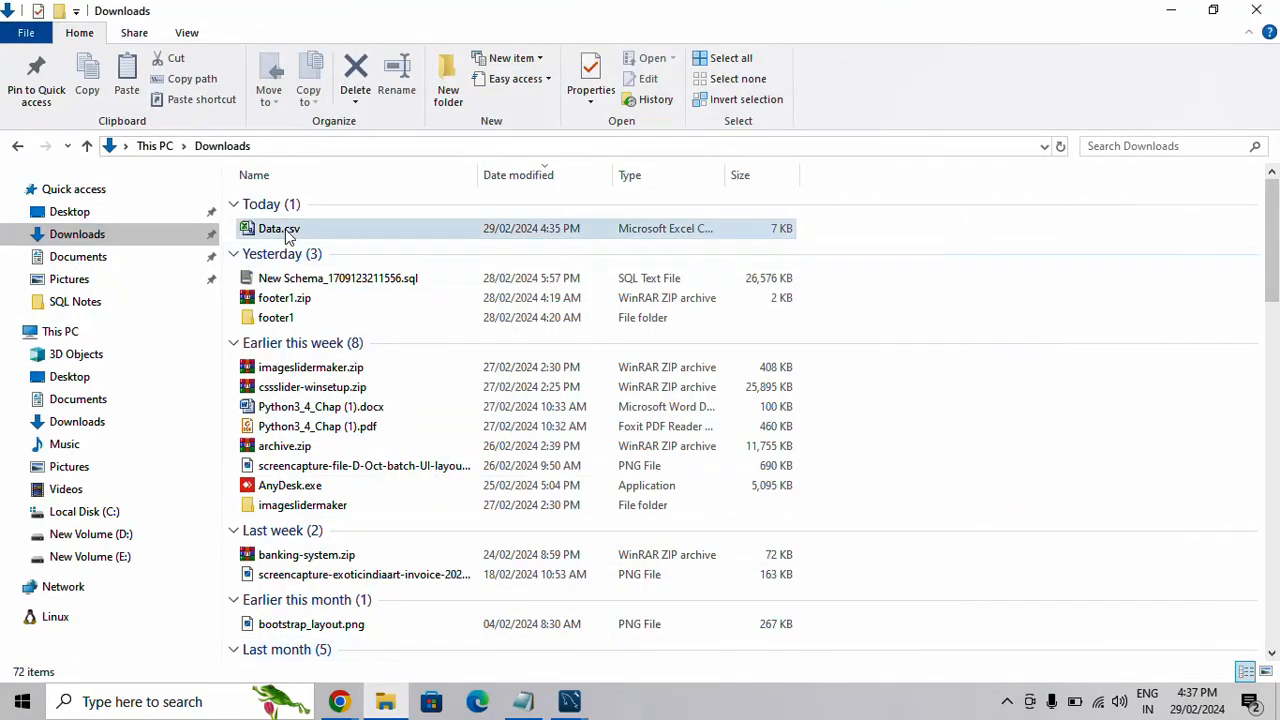
pyautogui.click(286, 230)
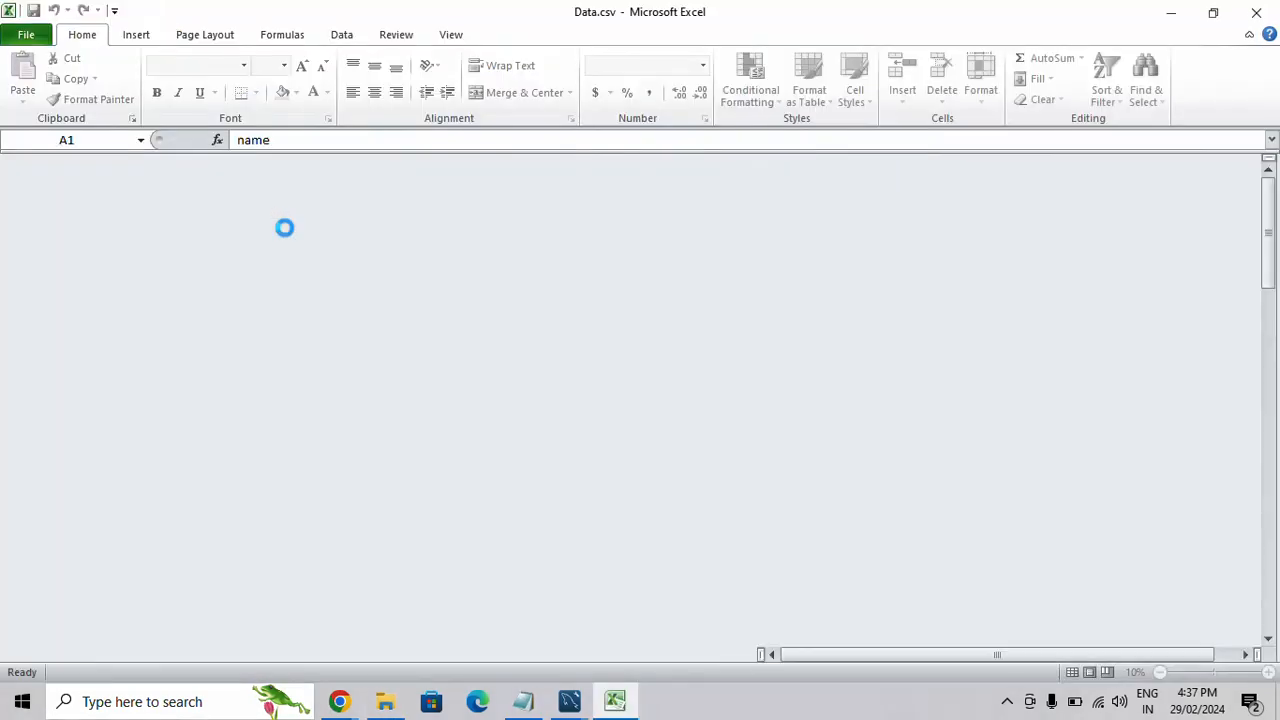
pyautogui.scroll(-3, 400, 380)
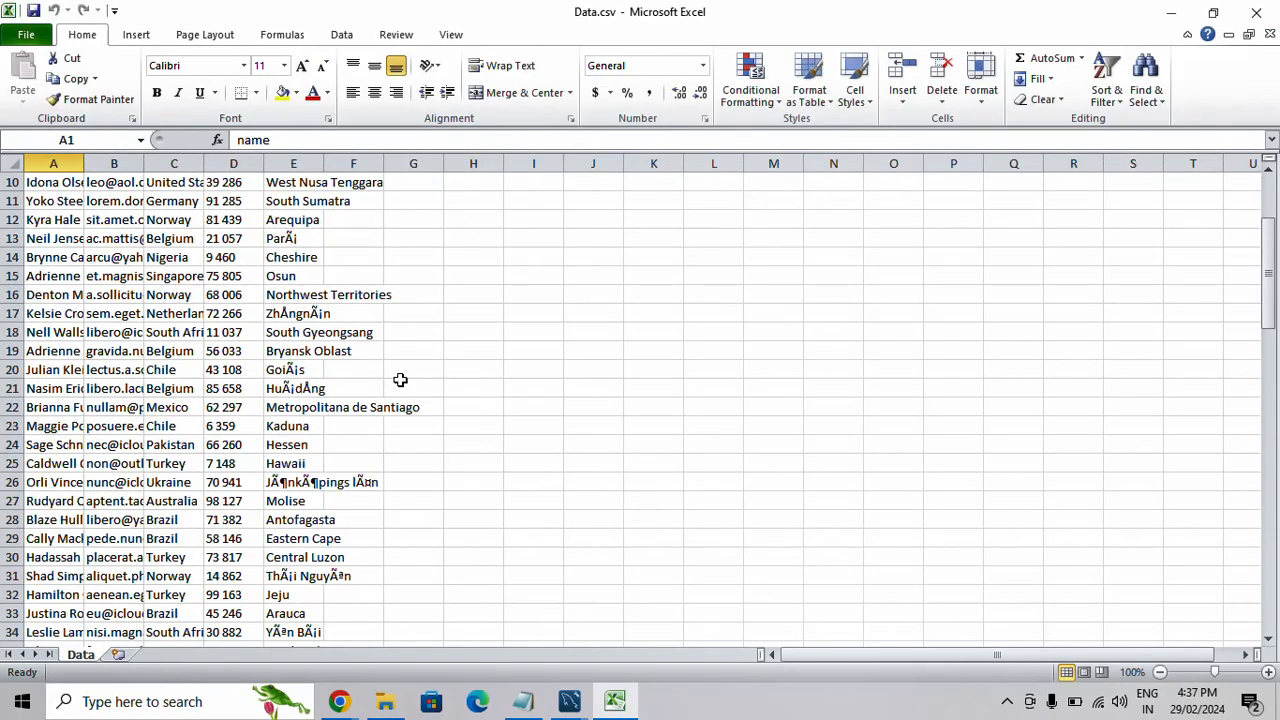
pyautogui.click(284, 481)
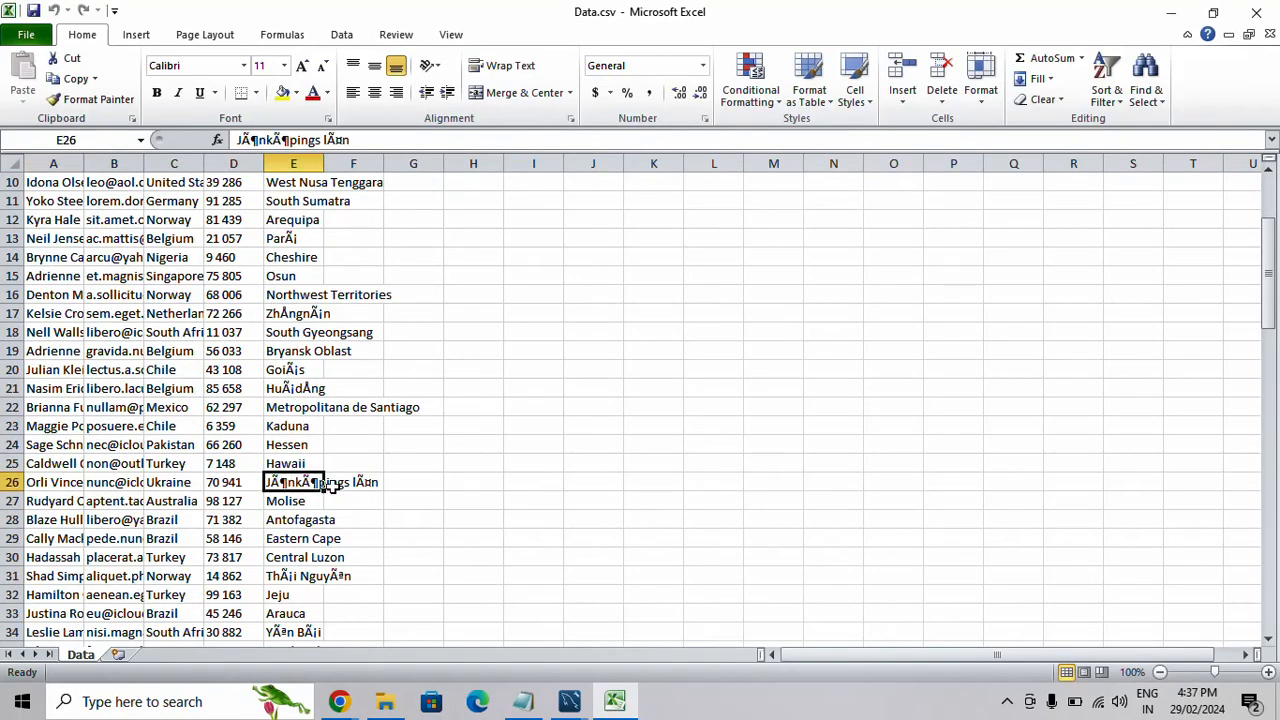
pyautogui.scroll(-8, 305, 524)
pyautogui.scroll(-12, 305, 524)
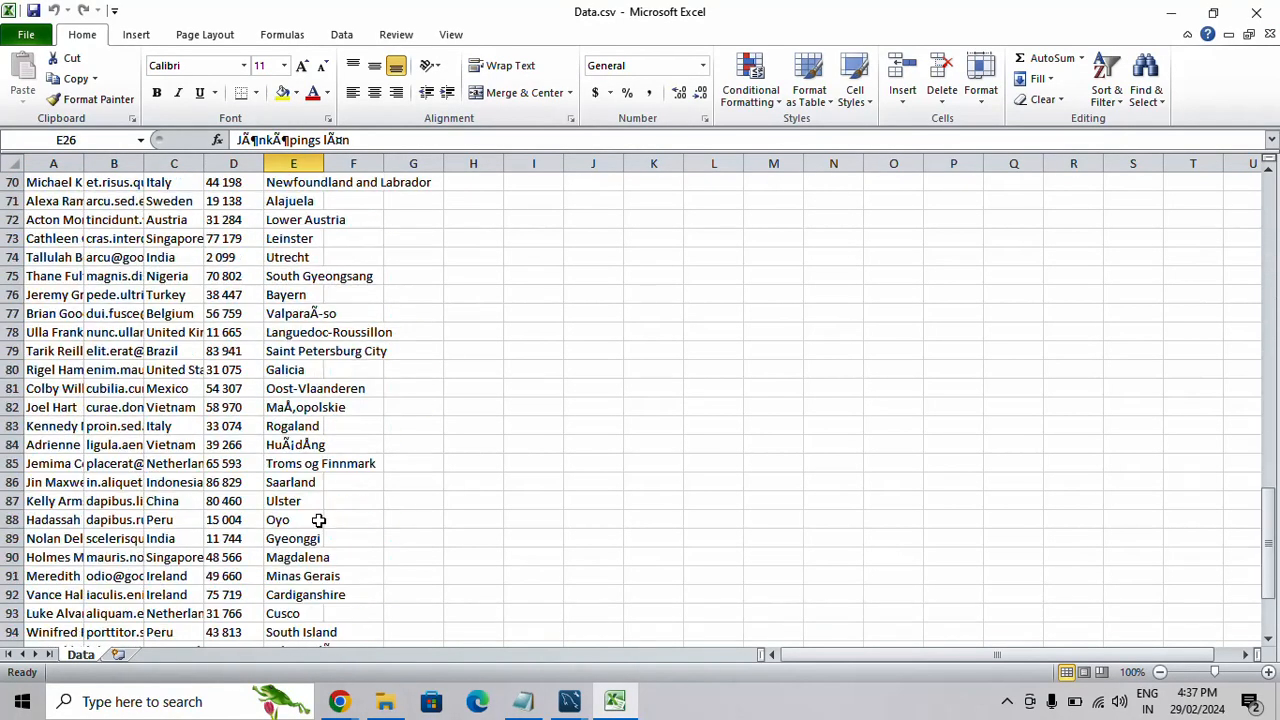
pyautogui.click(289, 449)
pyautogui.click(289, 500)
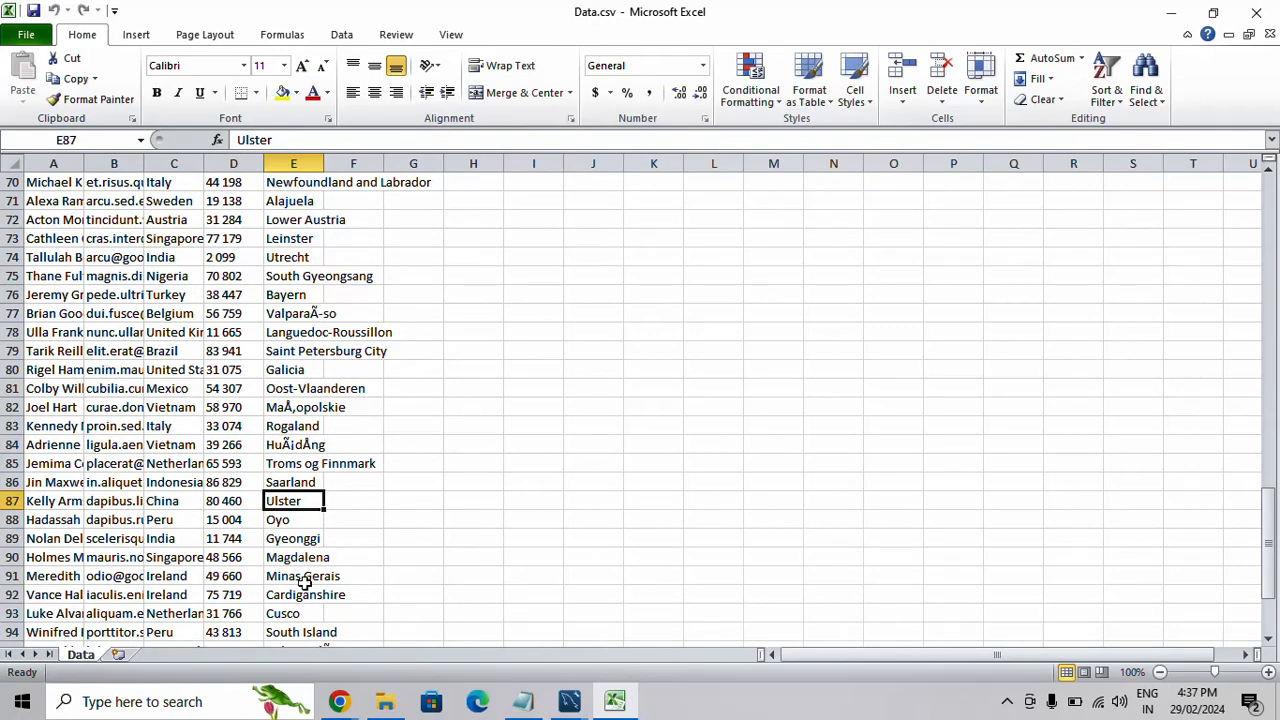
pyautogui.scroll(20, 316, 585)
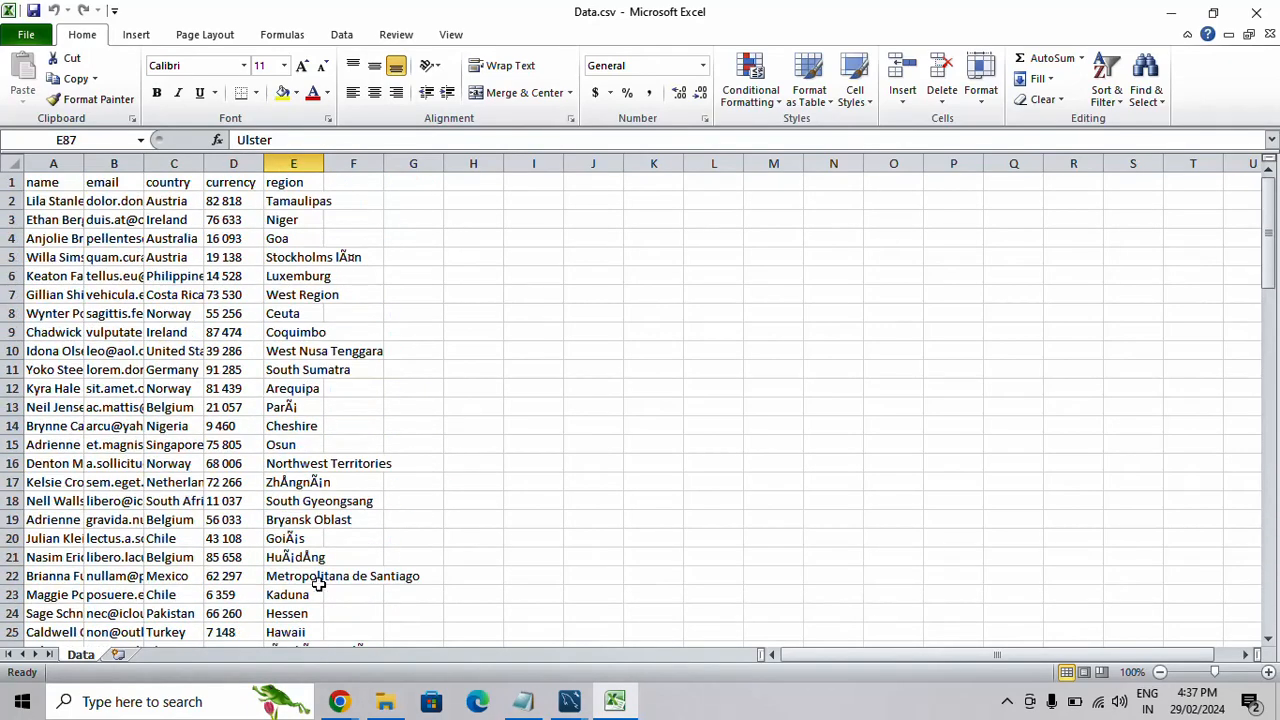
# - Select the whole region column of Data.csv, show its column commands, and close the workbook
pyautogui.click(307, 163)
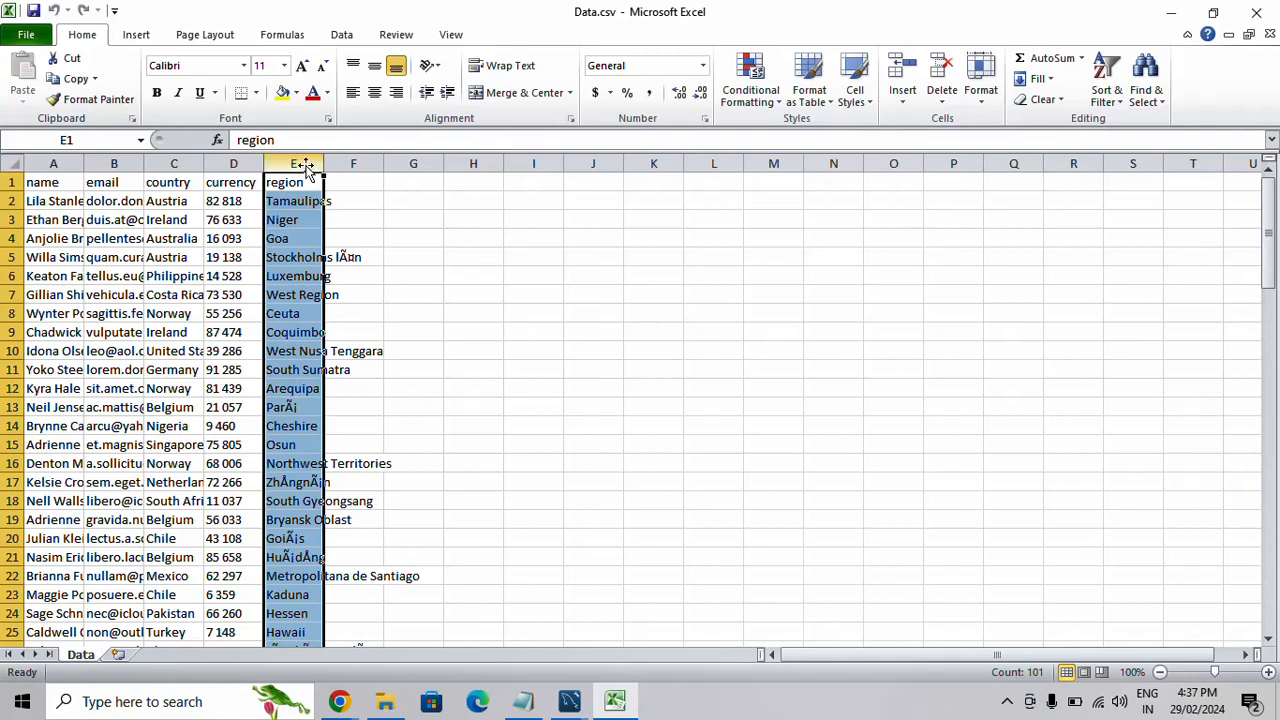
pyautogui.rightClick(306, 160)
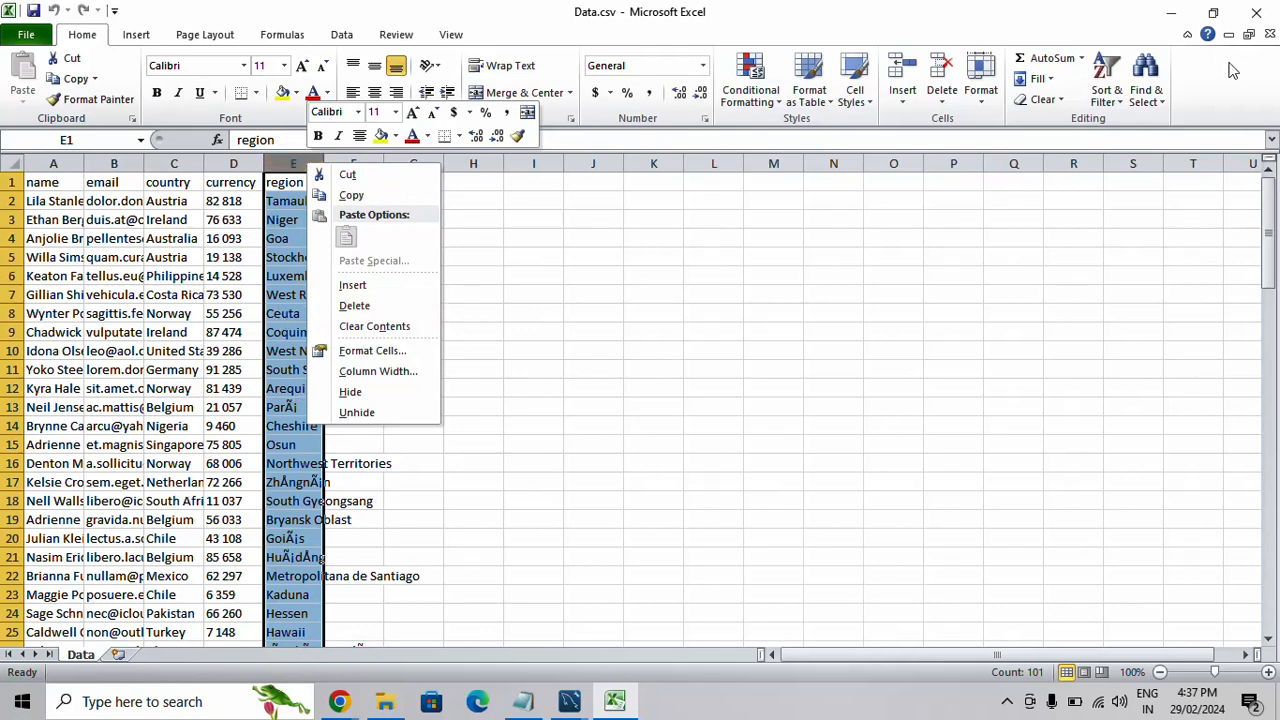
pyautogui.click(1250, 18)
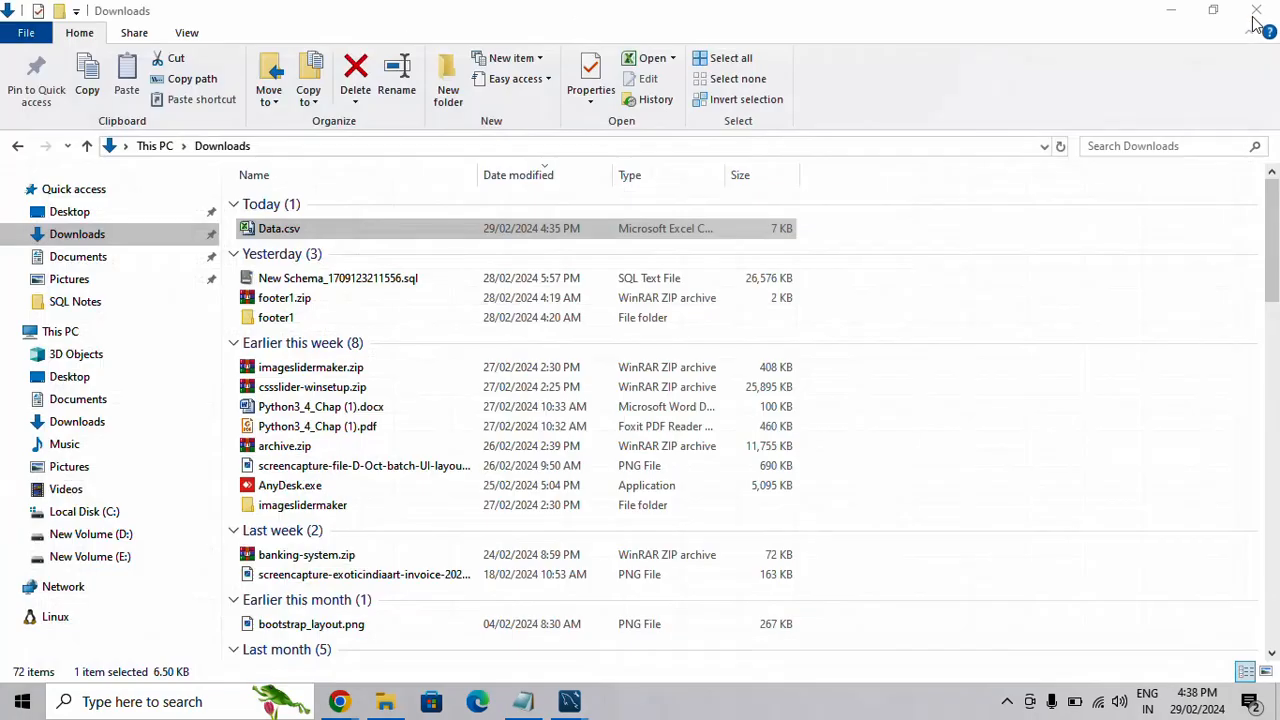
# - Switch back to the MySQL Workbench import wizard and run the utf-8 import of the name, email, country and currency columns to completion
pyautogui.moveTo(570, 700)
pyautogui.click(645, 632)
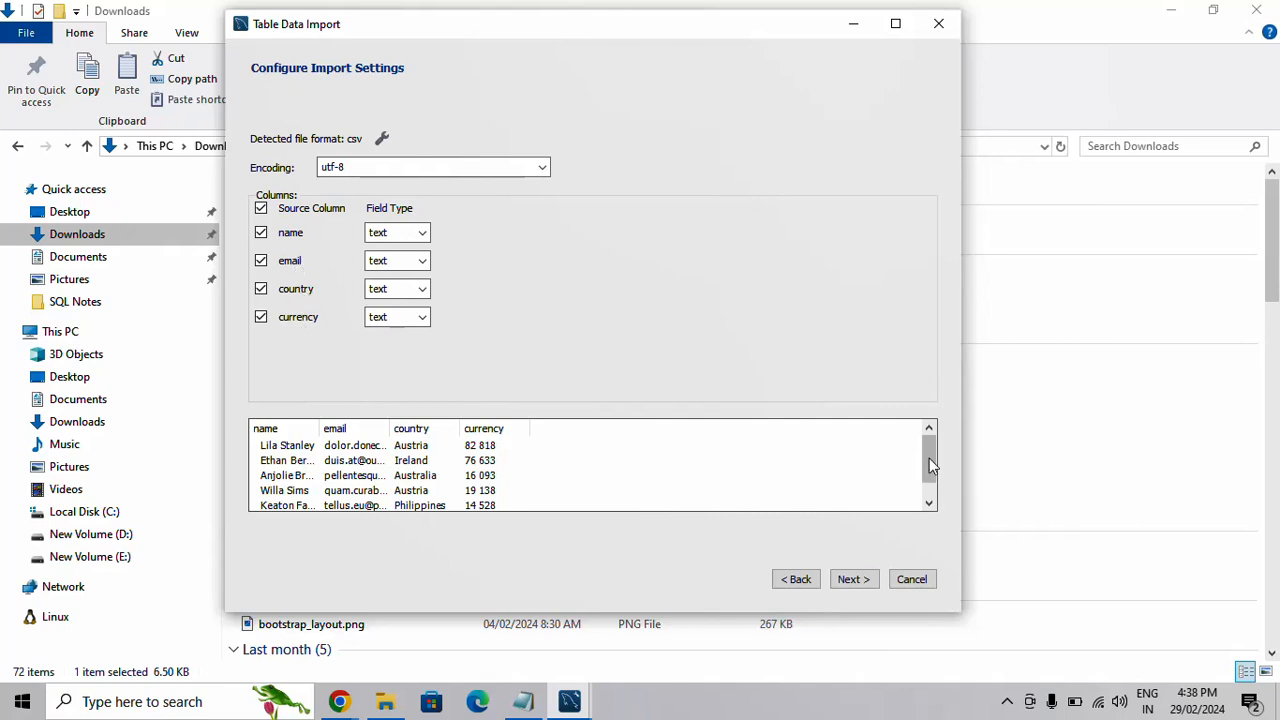
pyautogui.moveTo(926, 467)
pyautogui.mouseDown()
pyautogui.moveTo(926, 480)
pyautogui.moveTo(926, 445)
pyautogui.mouseUp()
pyautogui.click(852, 580)
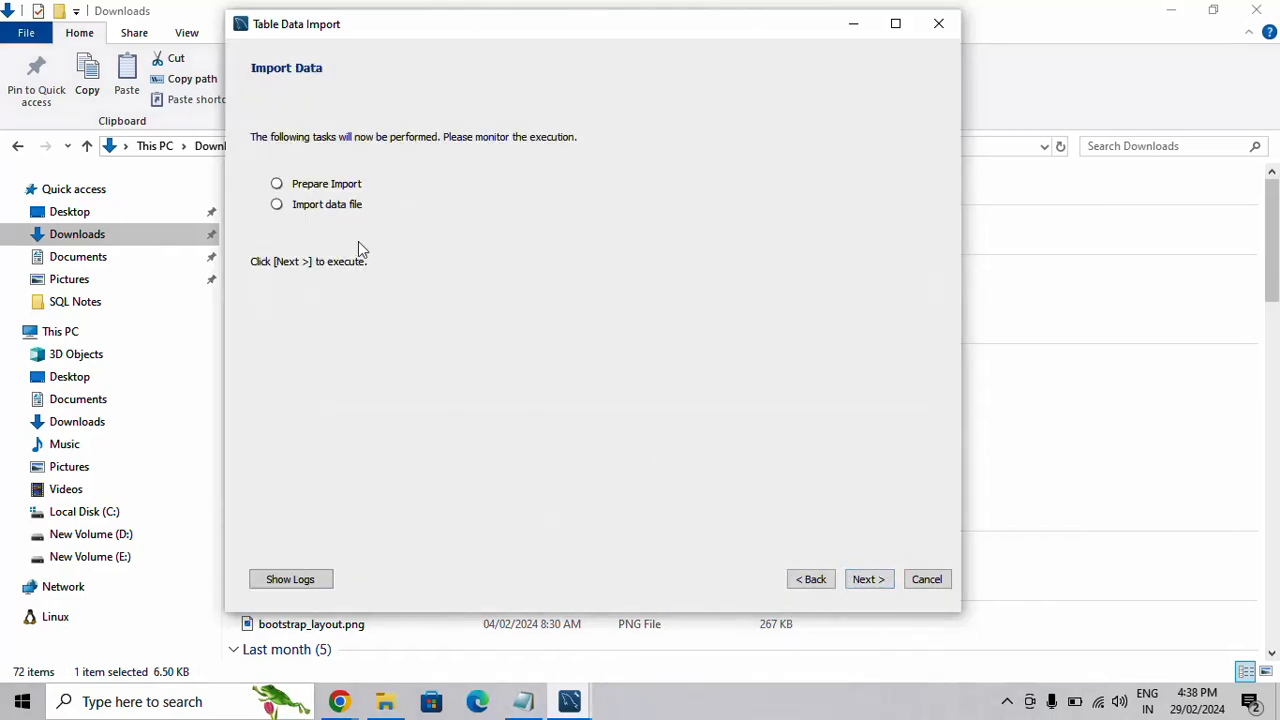
pyautogui.click(884, 578)
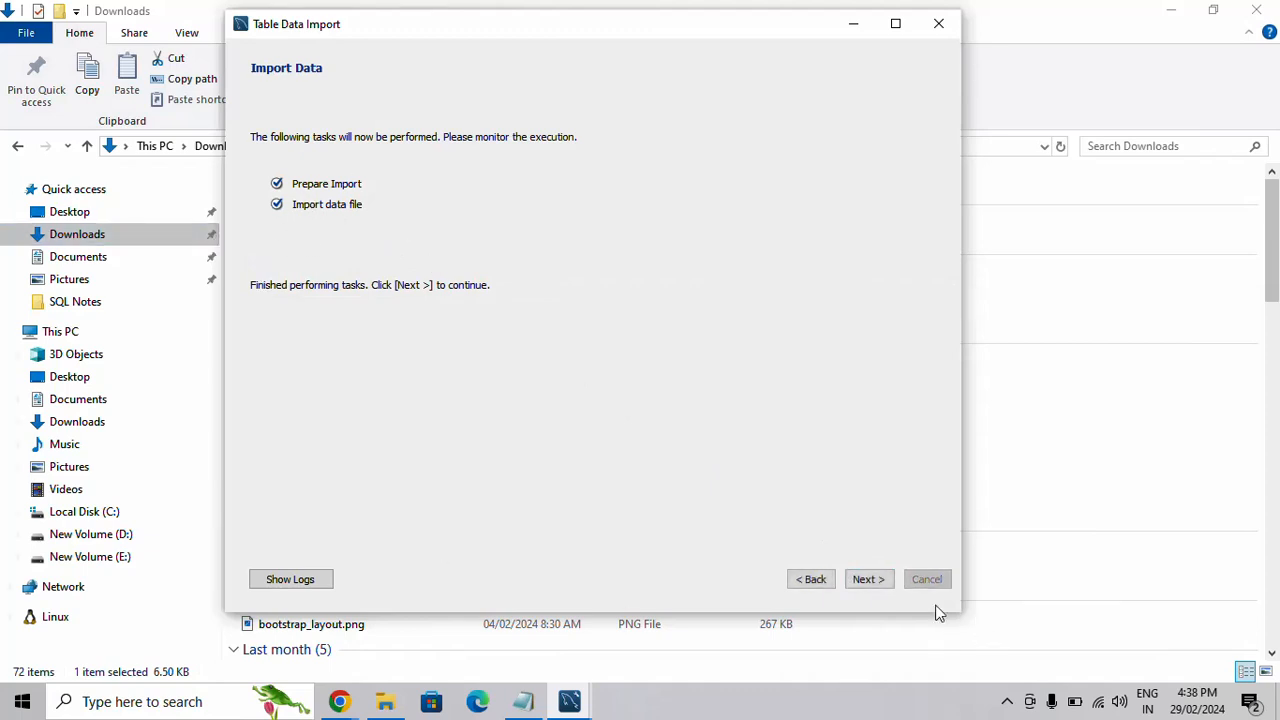
pyautogui.click(863, 584)
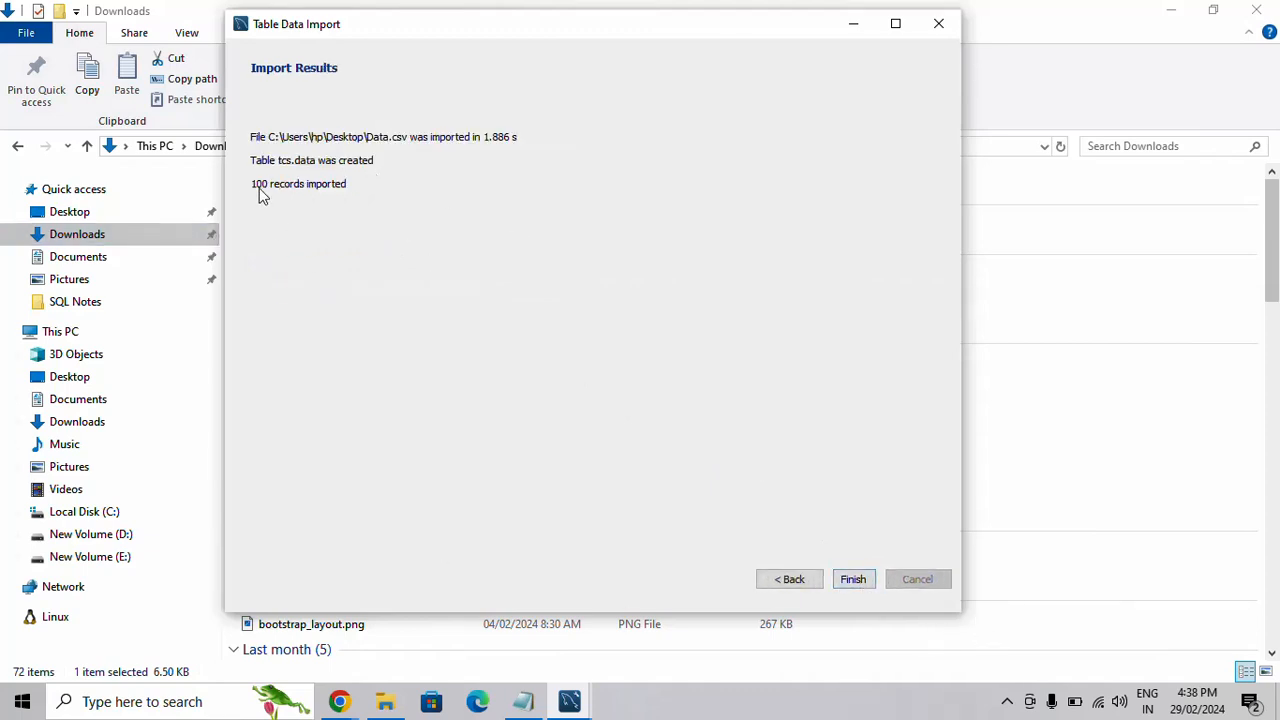
pyautogui.click(866, 590)
# - Refresh all schemas in MySQL Workbench and collapse the amezon schema
pyautogui.click(570, 701)
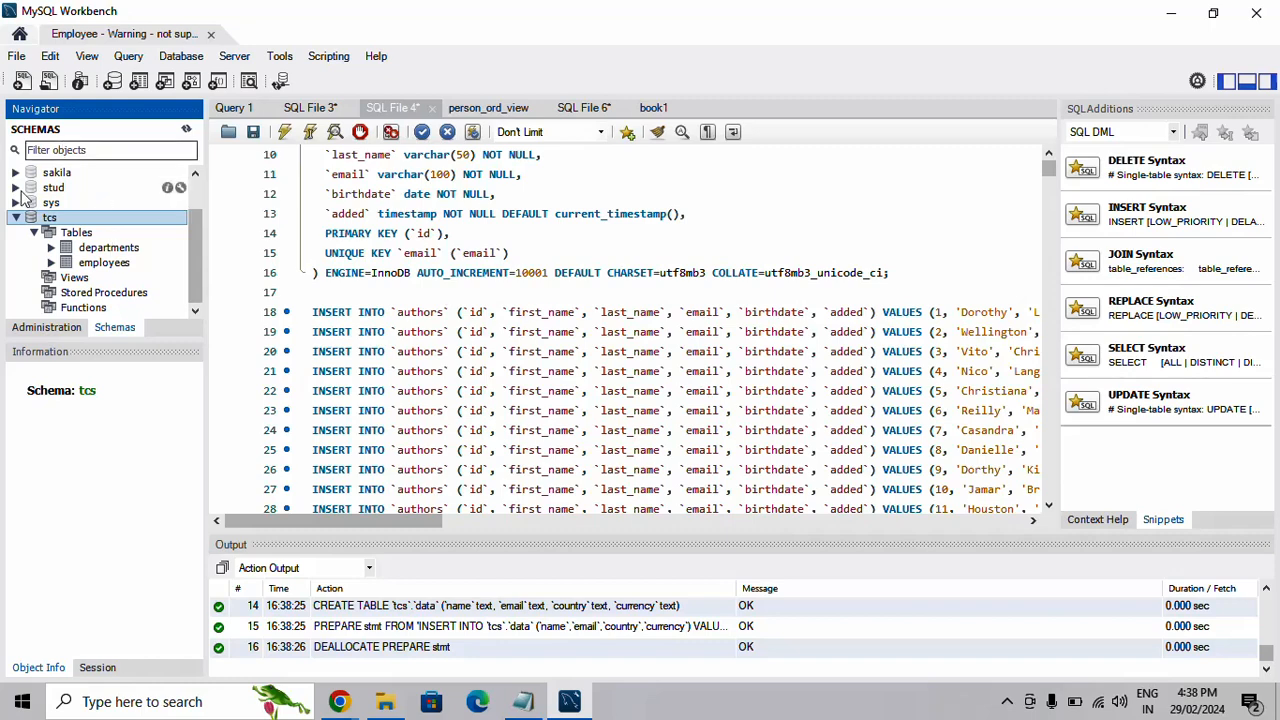
pyautogui.rightClick(50, 218)
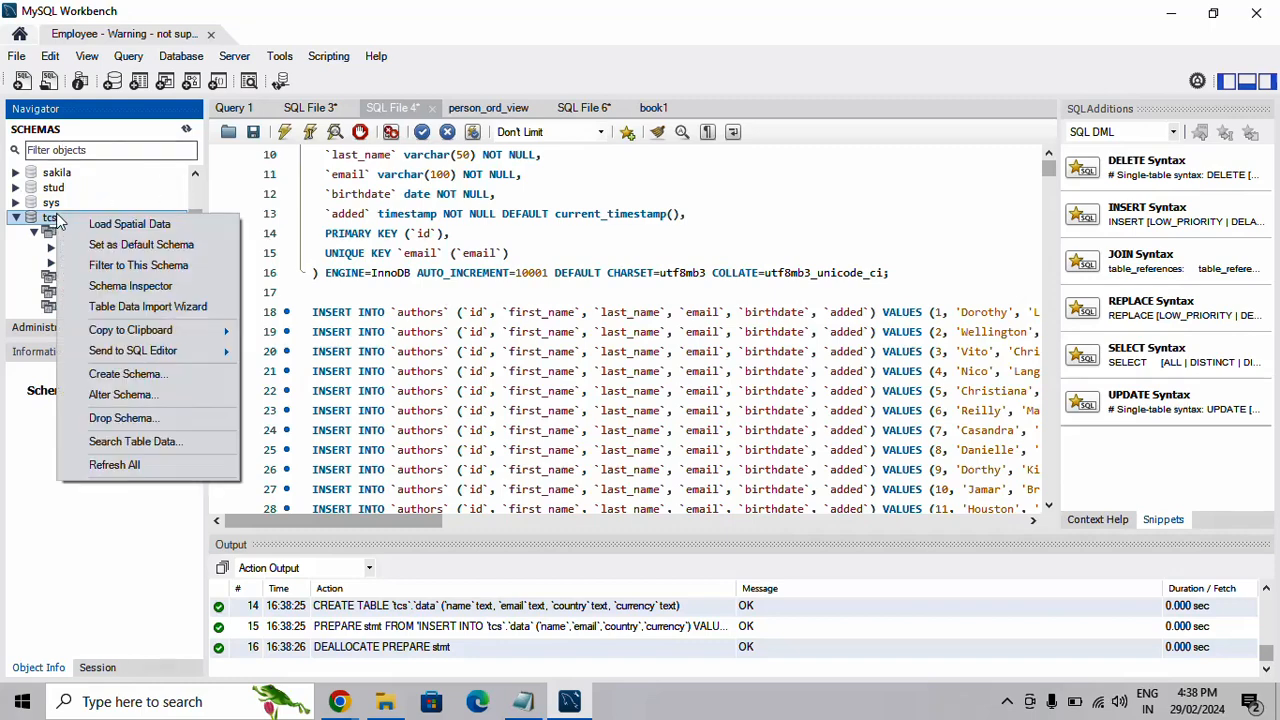
pyautogui.click(124, 465)
pyautogui.scroll(1, 128, 245)
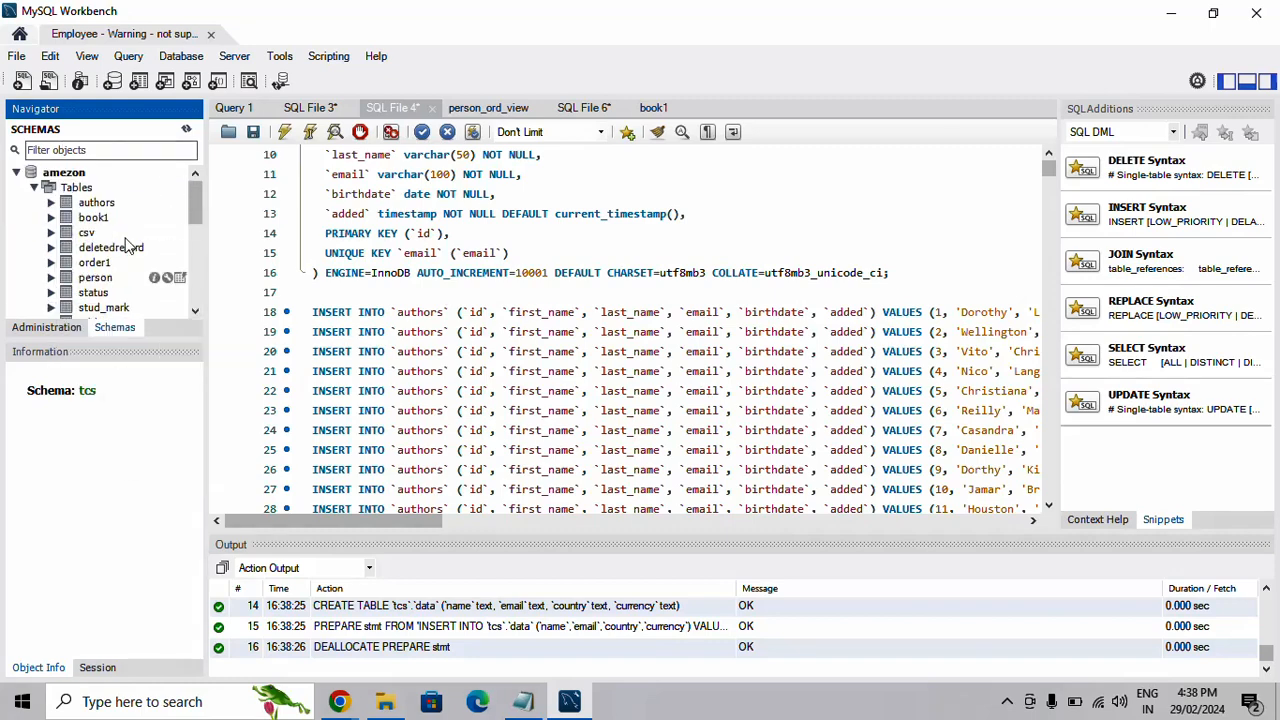
pyautogui.click(16, 172)
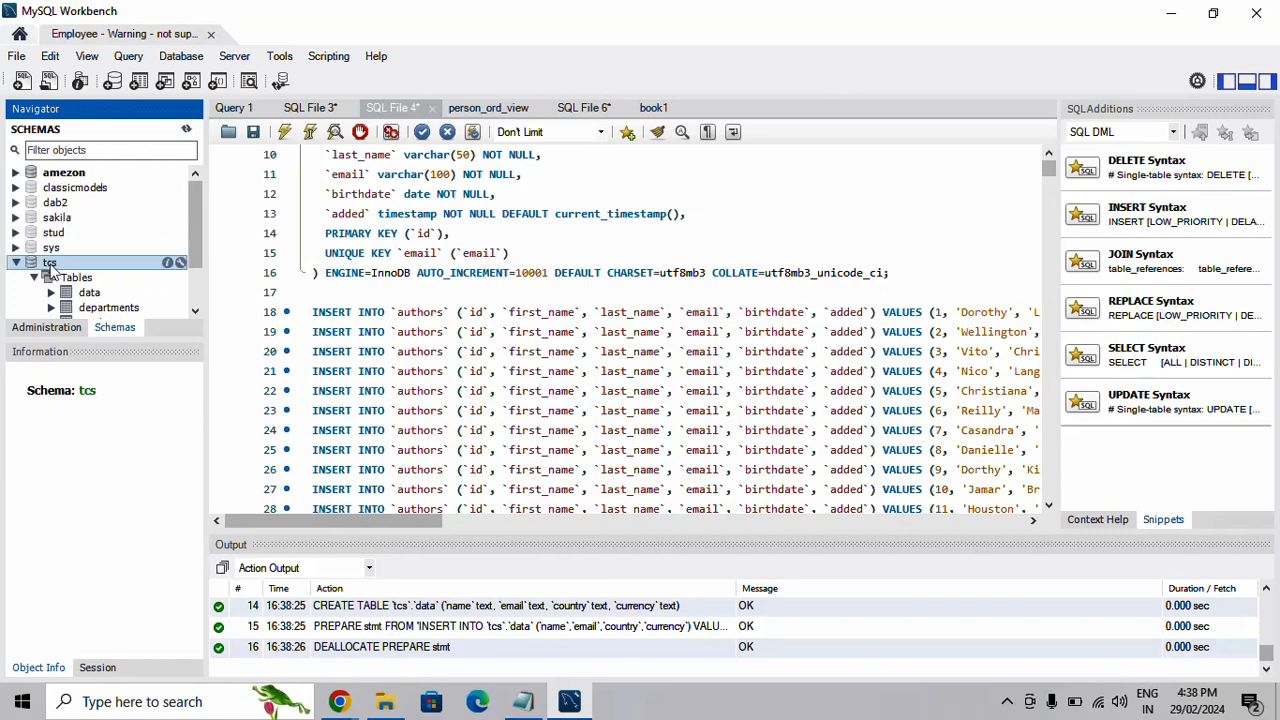
# - Display all rows of the data table in the tcs schema and look through the records
pyautogui.scroll(-2, 72, 272)
pyautogui.click(89, 236)
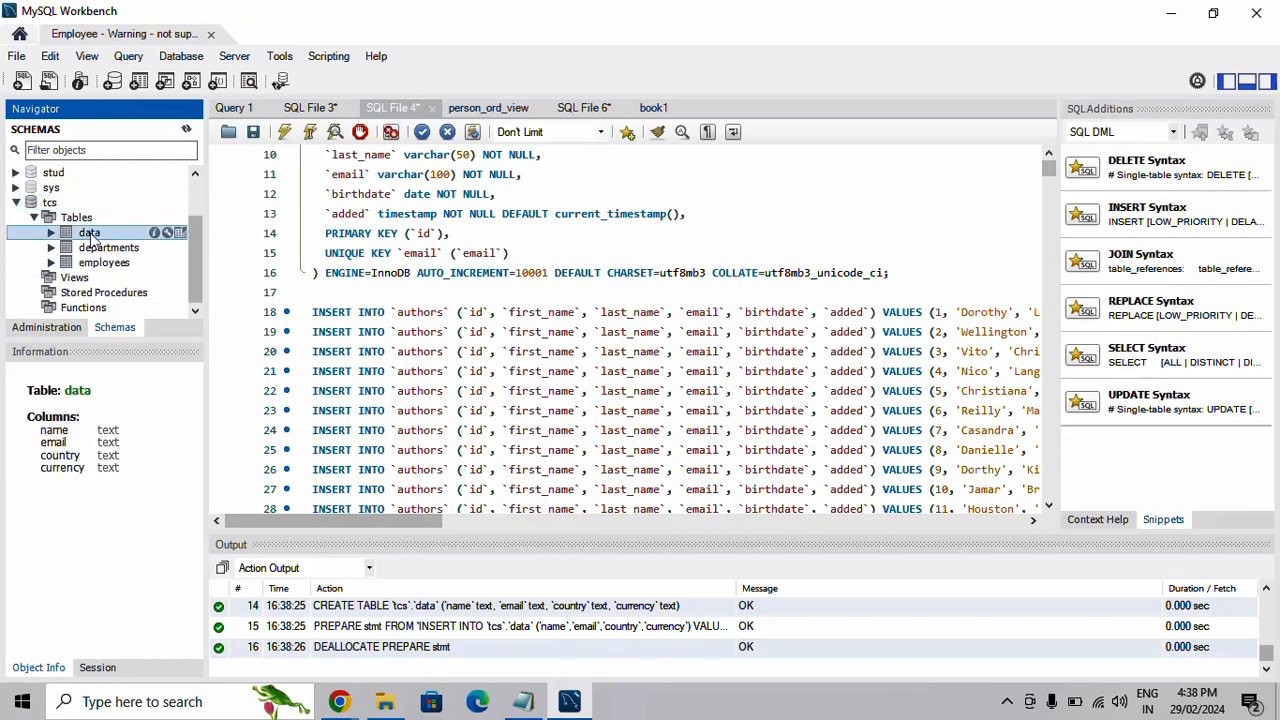
pyautogui.click(180, 232)
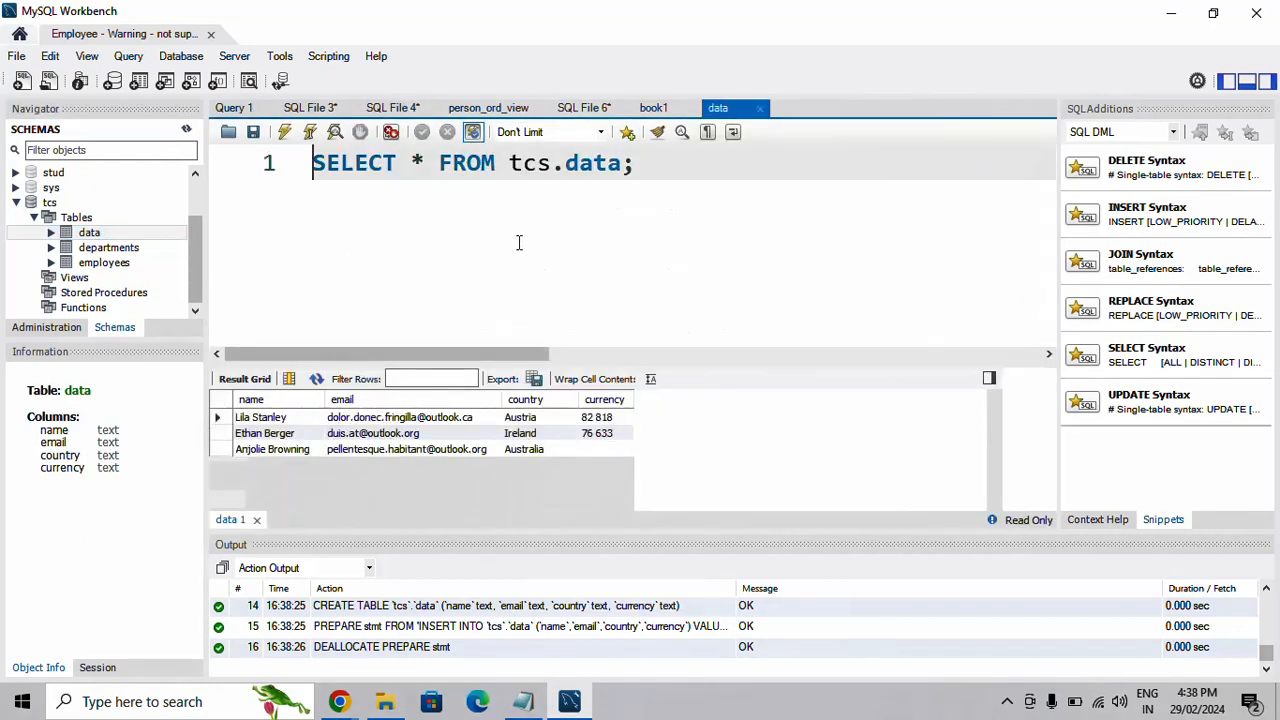
pyautogui.scroll(-10, 605, 468)
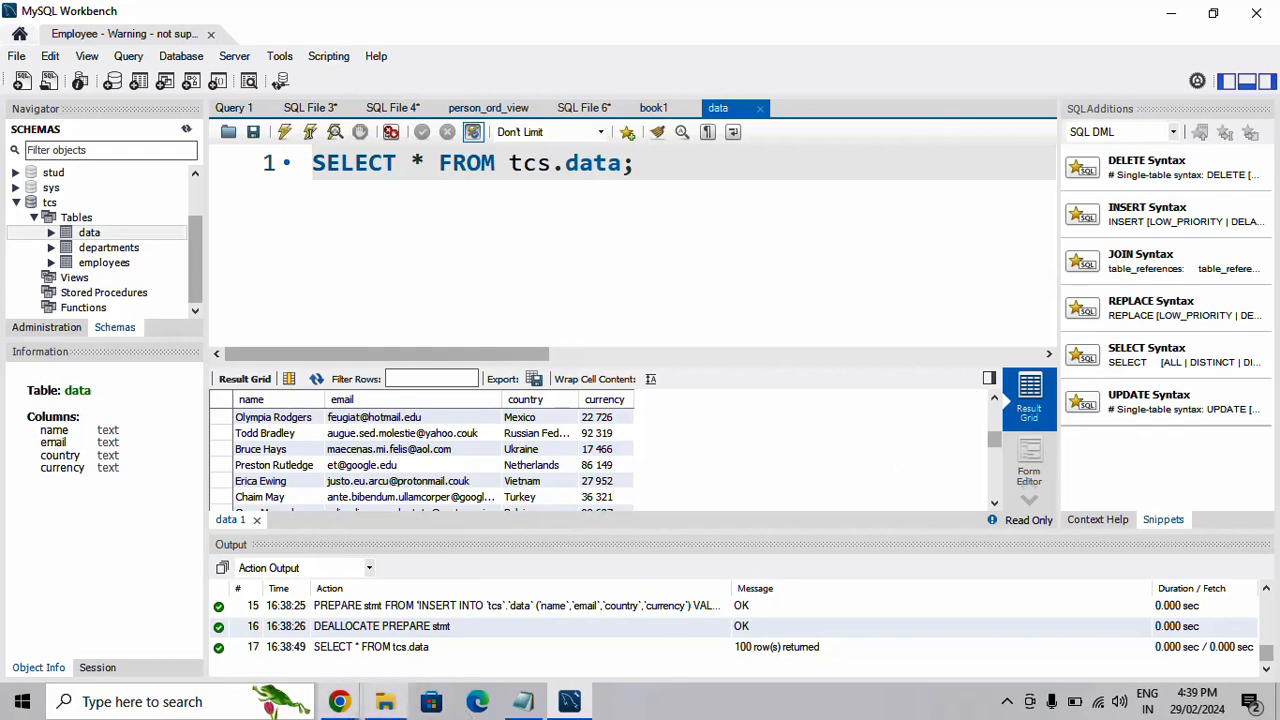
# - Launch the MySQL 8.1 Command Line Client and log in with the account password
pyautogui.click(214, 700)
pyautogui.write('mysq')
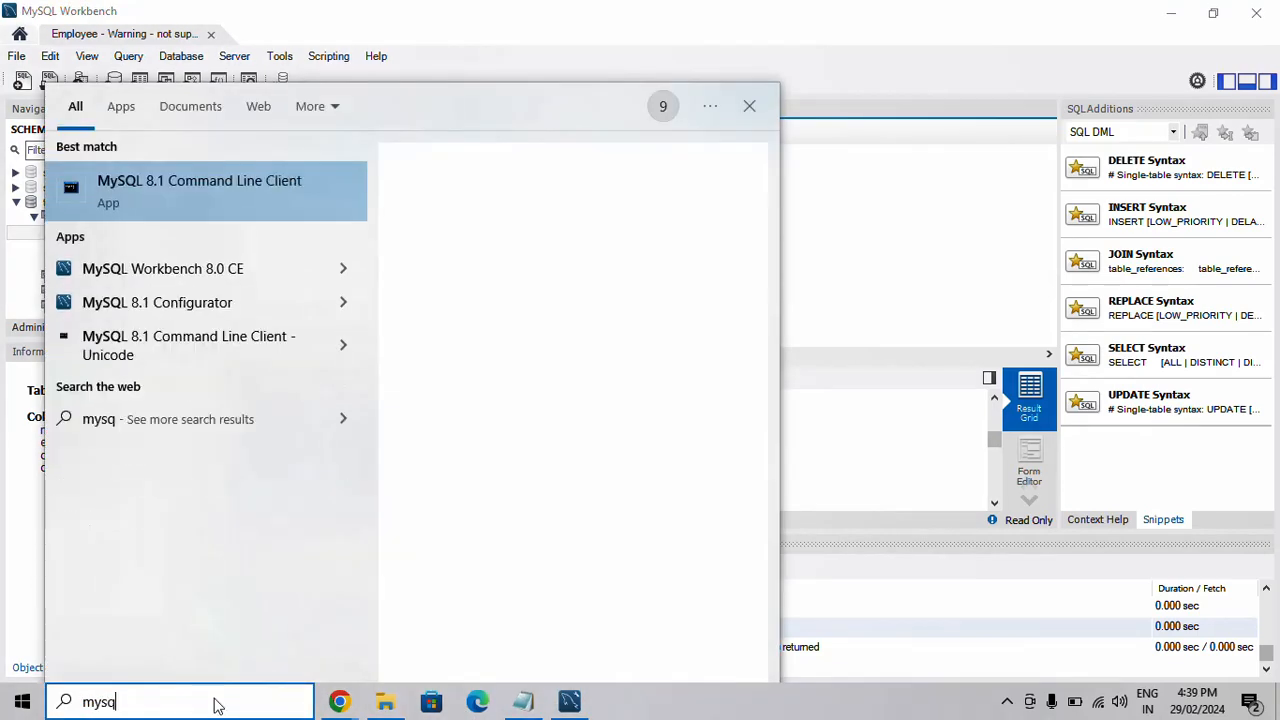
pyautogui.press('Return')
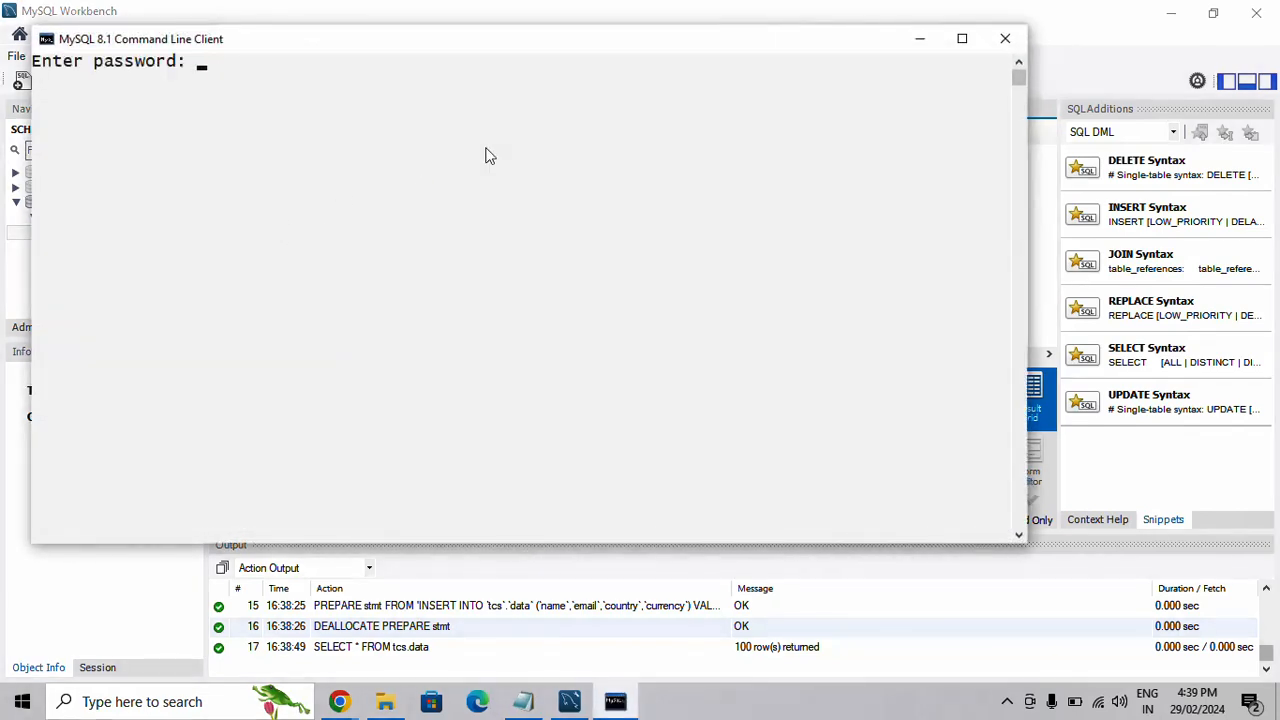
pyautogui.write('********')
pyautogui.press('Return')
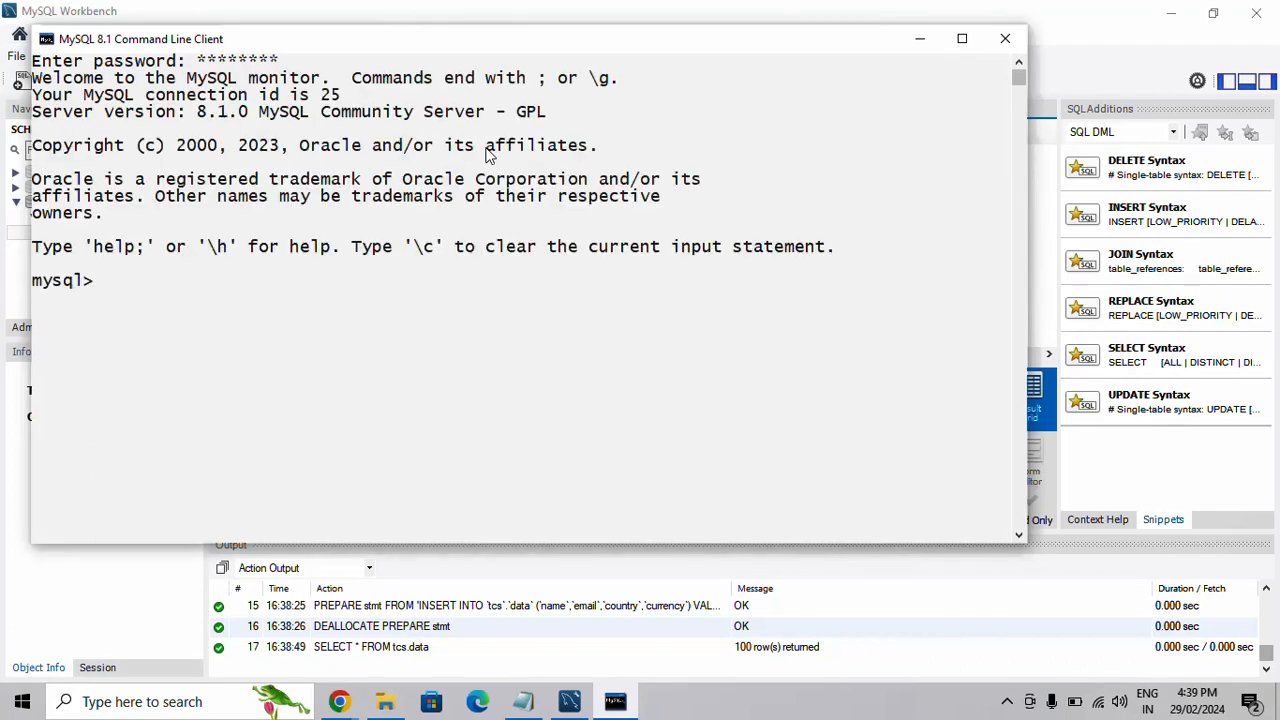
# - List the server's databases with show databases; and maximize the command line window
pyautogui.write('show ')
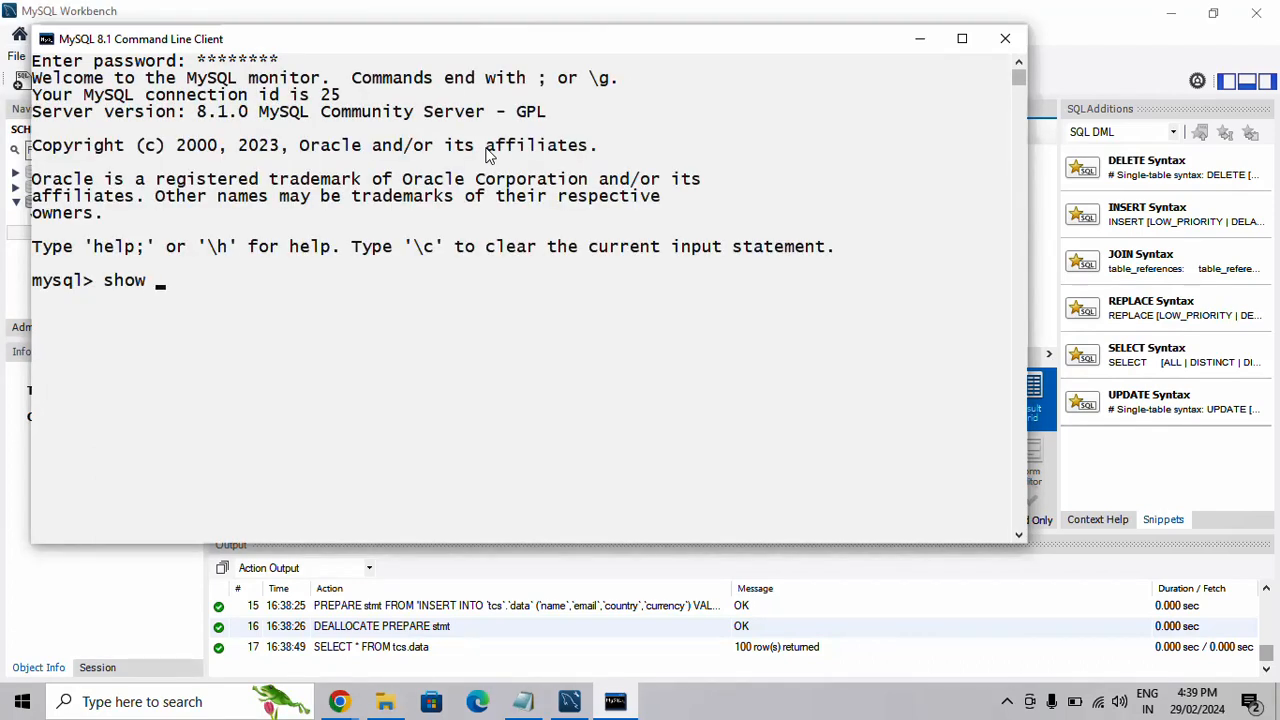
pyautogui.write('databases;')
pyautogui.press('Return')
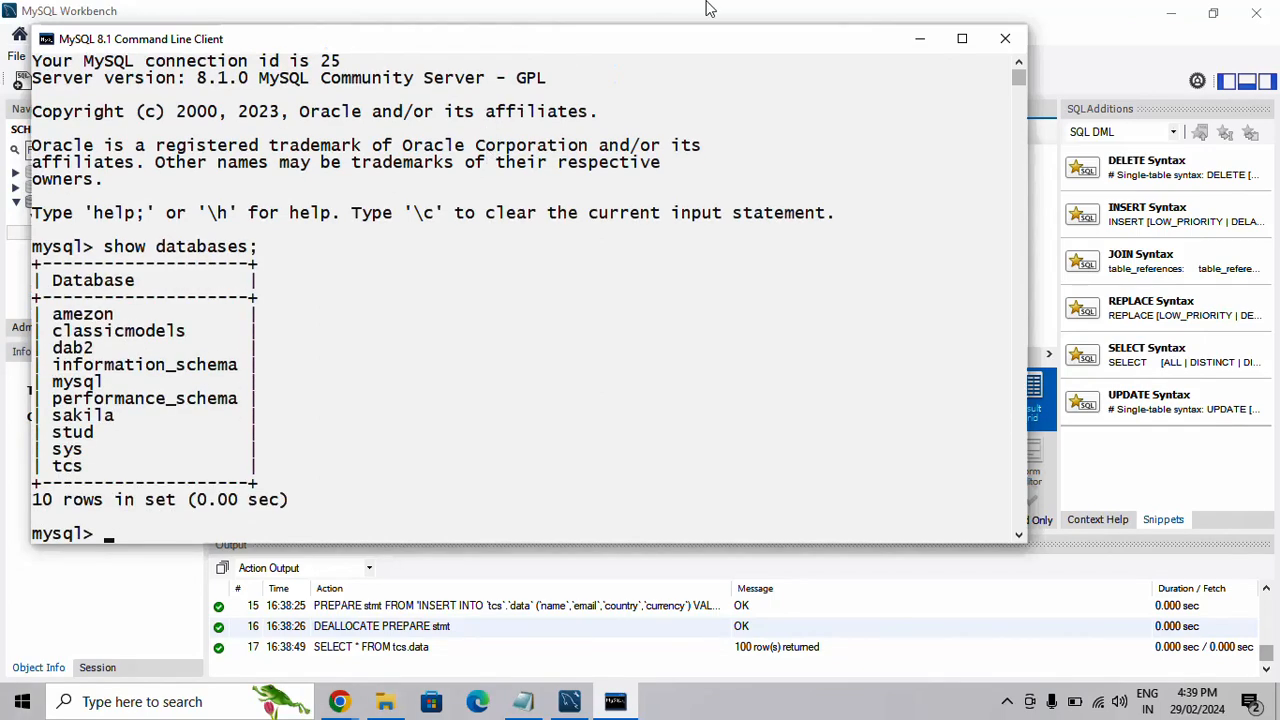
pyautogui.click(963, 38)
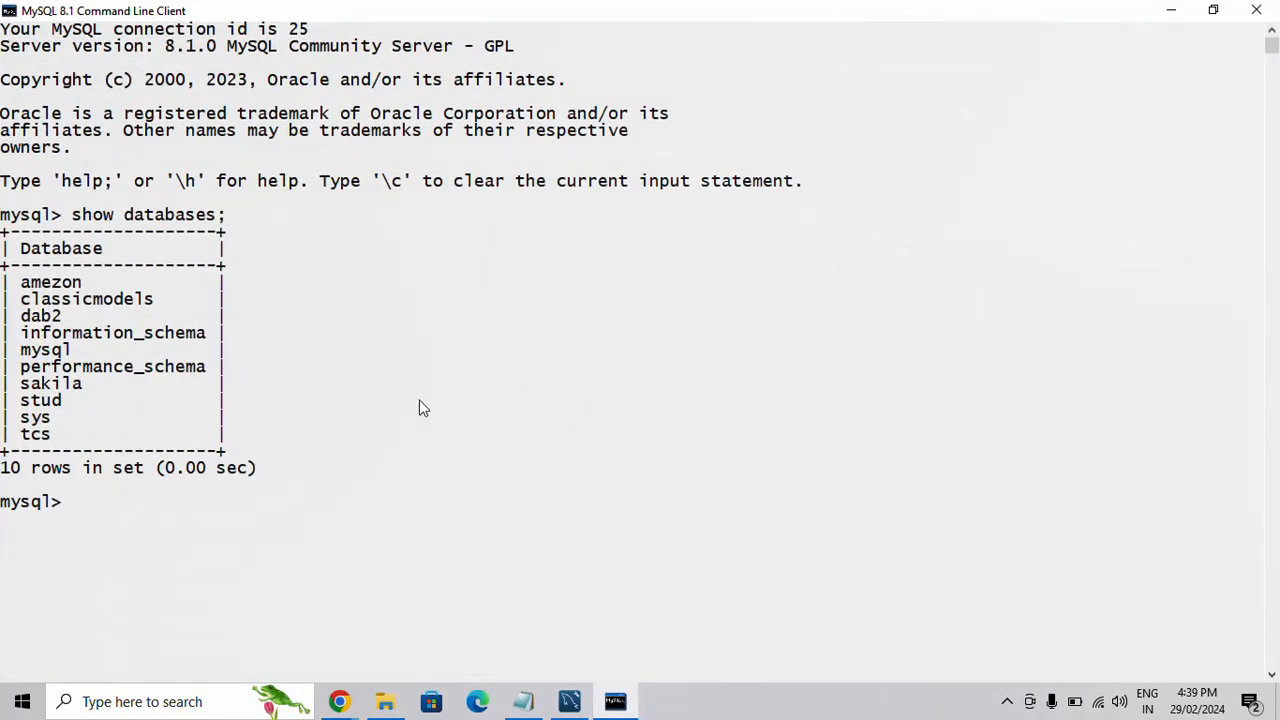
# - Switch to the tcs database with use tcs and list its tables with show tables;
pyautogui.write('use tcs')
pyautogui.press('Return')
pyautogui.press('Return')
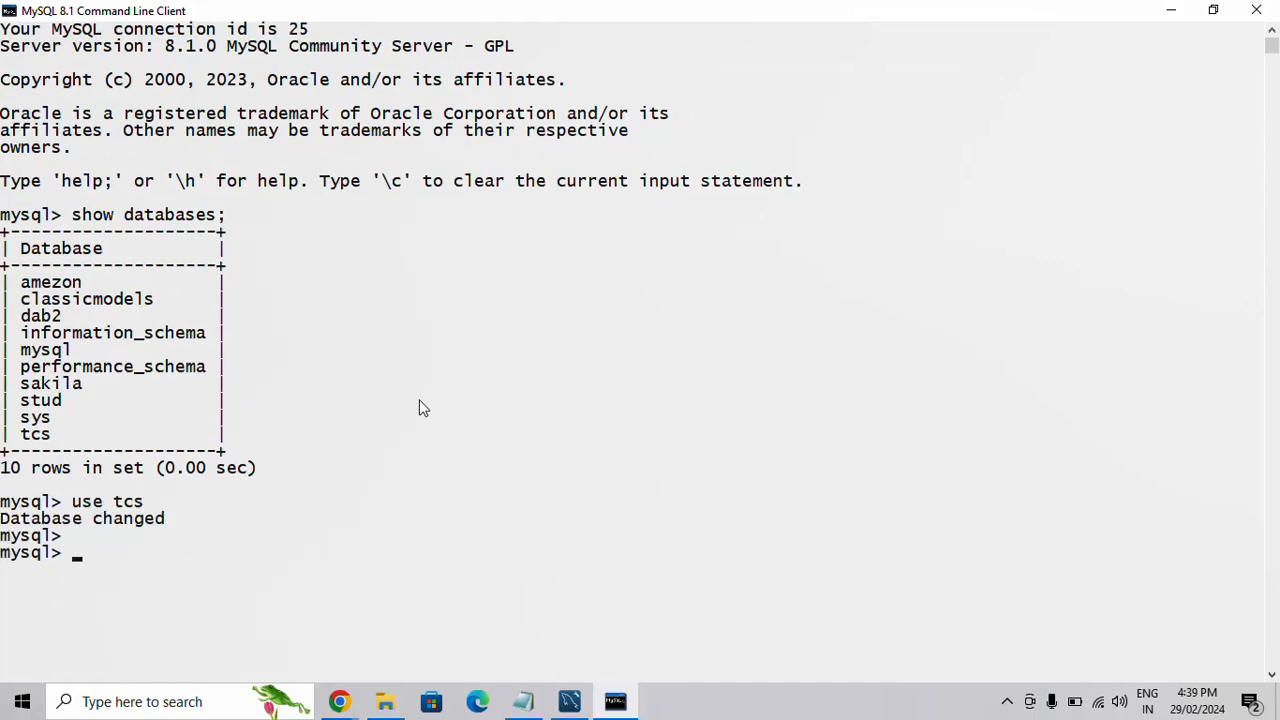
pyautogui.write('show tables;')
pyautogui.press('Return')
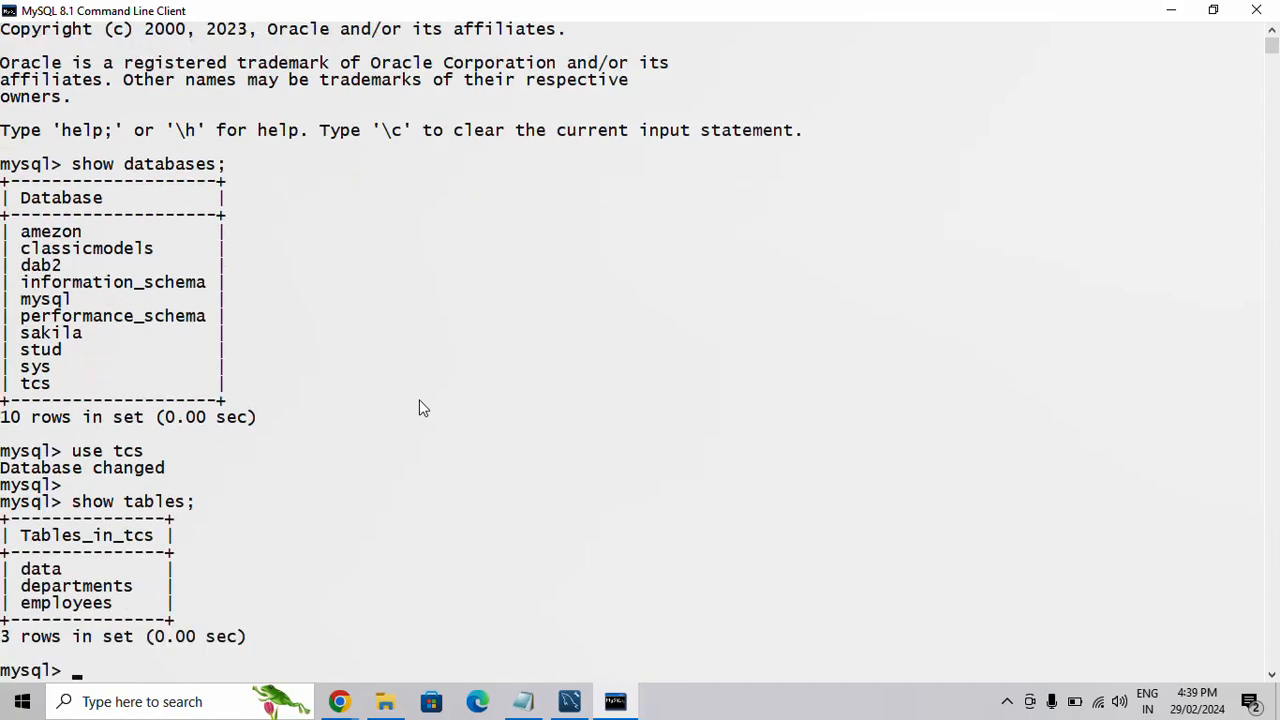
# - Show the column structure of the data table with desc data; and examine the type of each field
pyautogui.scroll(-3, 419, 405)
pyautogui.moveTo(24, 420); pyautogui.dragTo(66, 424)
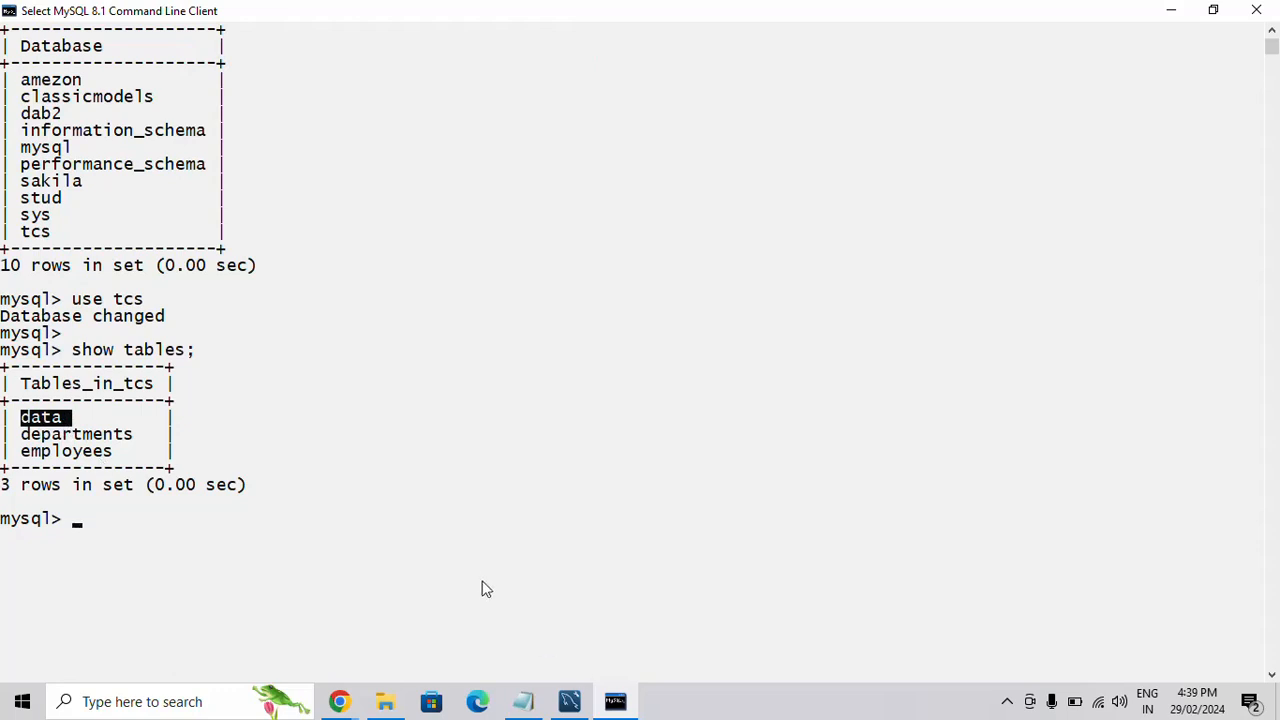
pyautogui.write('desc')
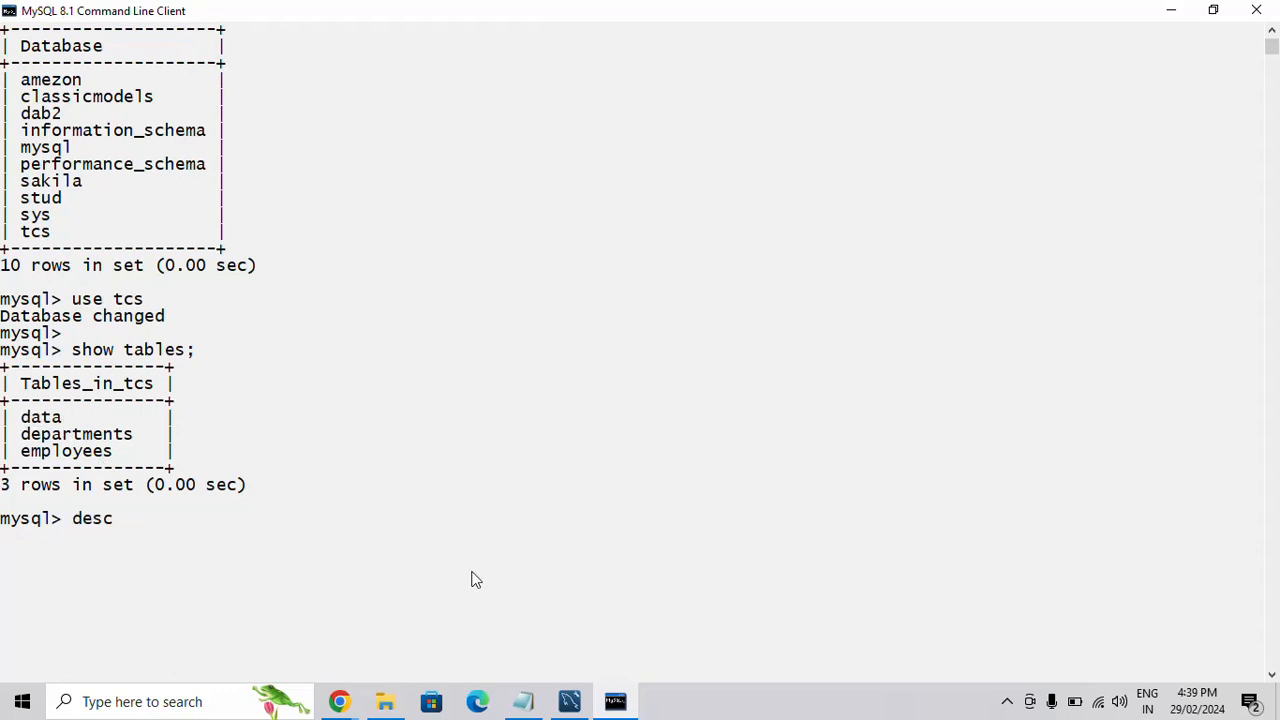
pyautogui.write(' data;')
pyautogui.press('Return')
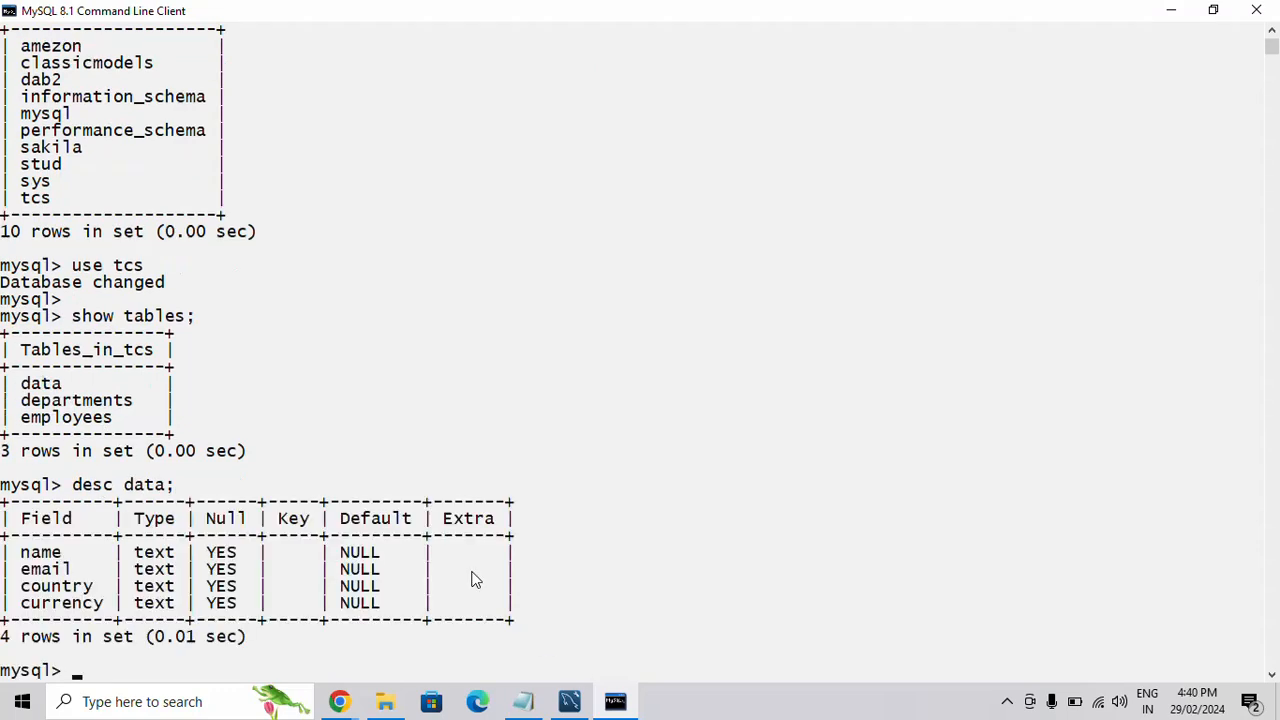
pyautogui.scroll(-2, 475, 580)
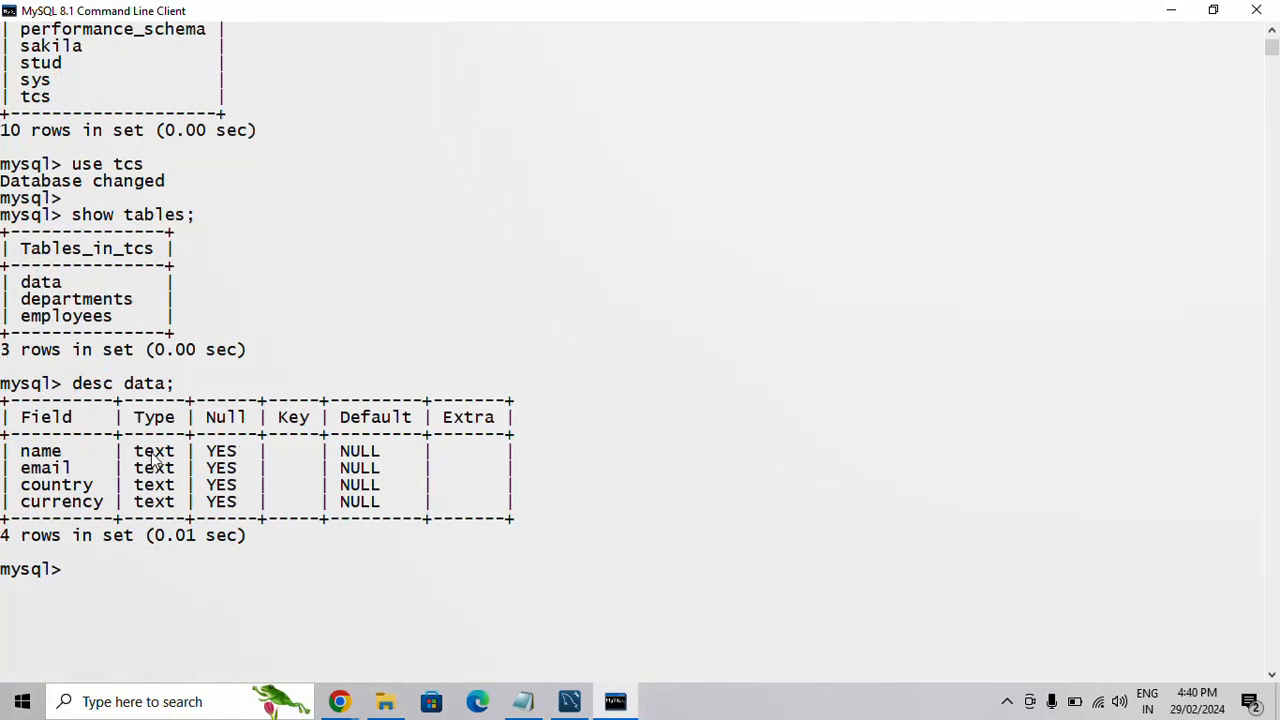
pyautogui.moveTo(136, 452); pyautogui.dragTo(177, 510)
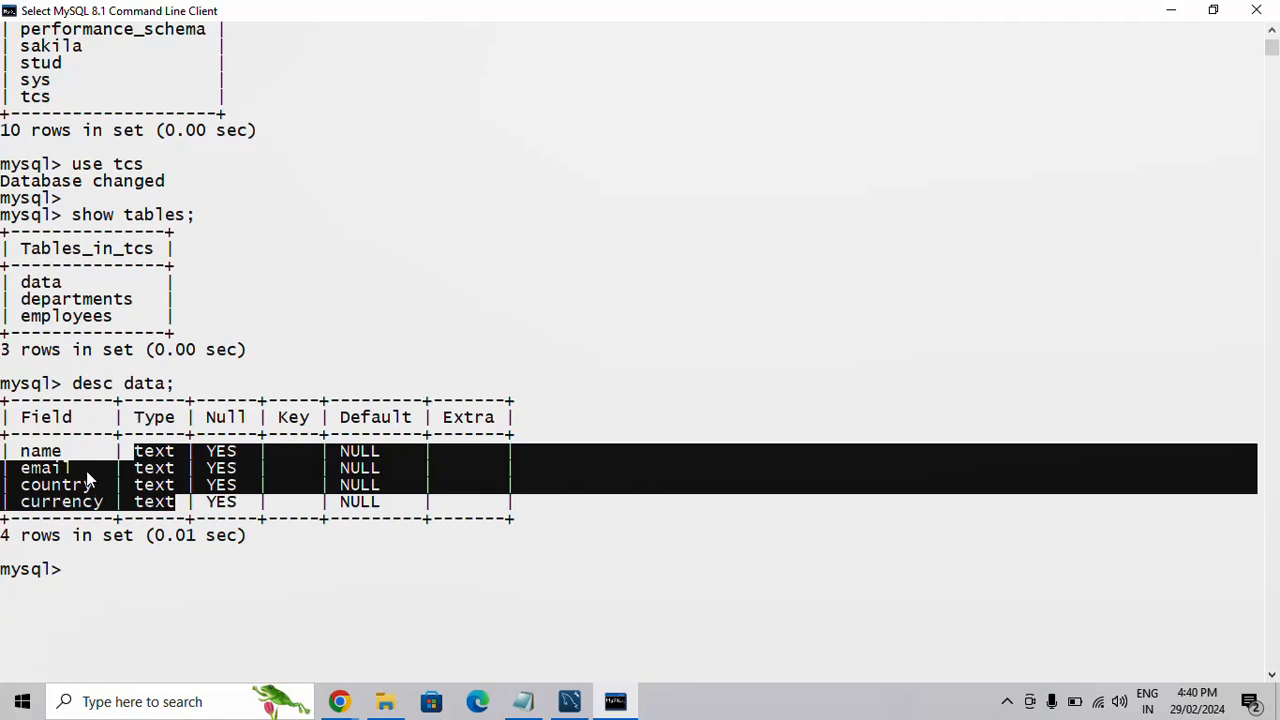
pyautogui.click(94, 583)
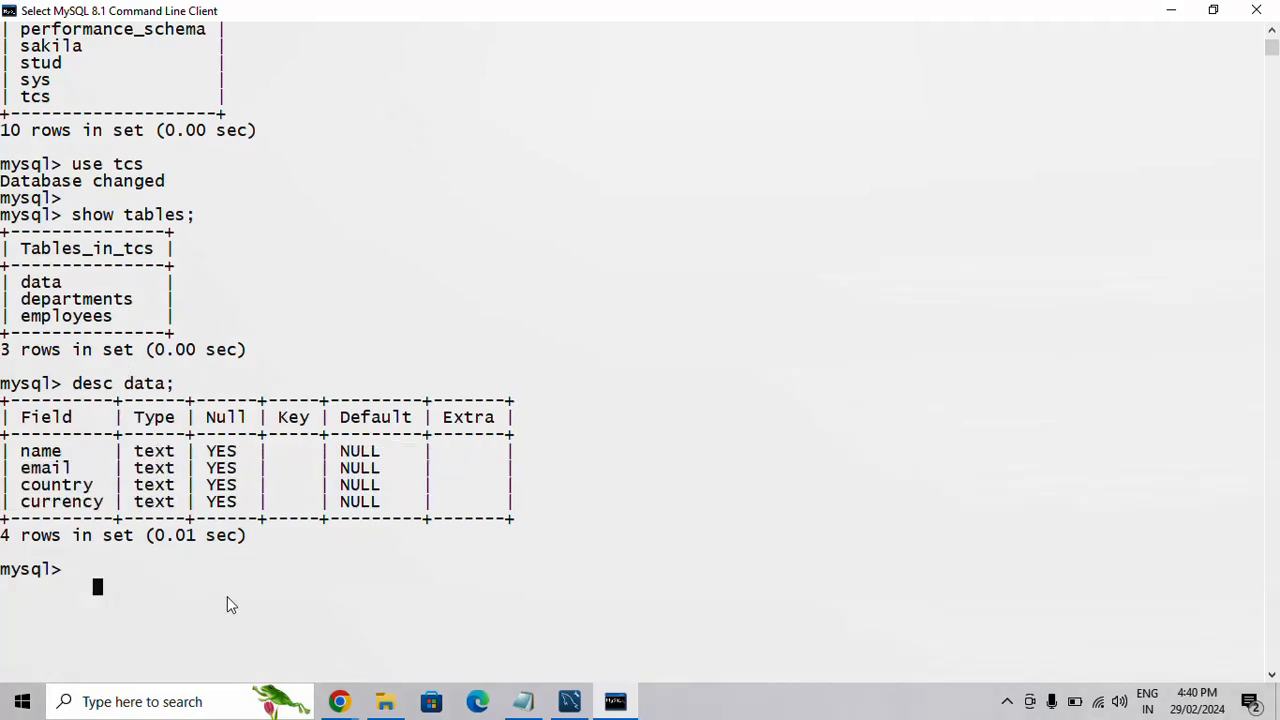
# - Query the first ten records of the data table with select * from data limit 10; and highlight the returned rows
pyautogui.write('select ')
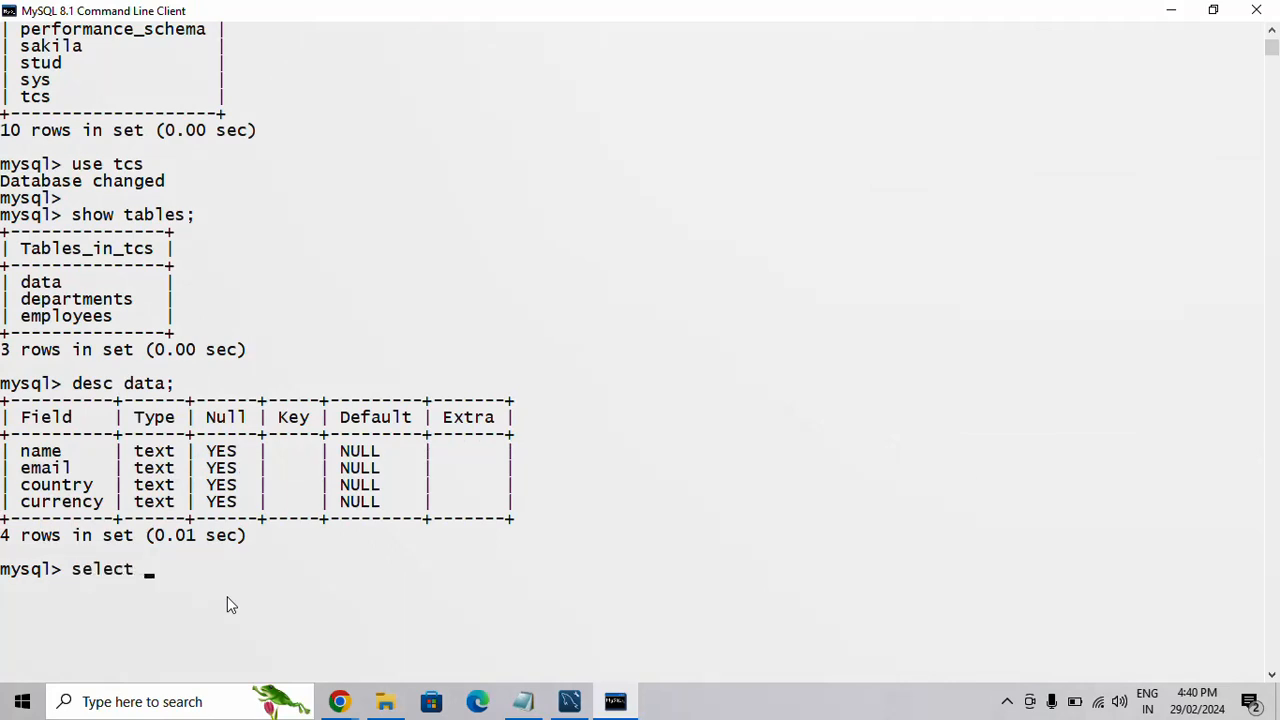
pyautogui.write('* from data ')
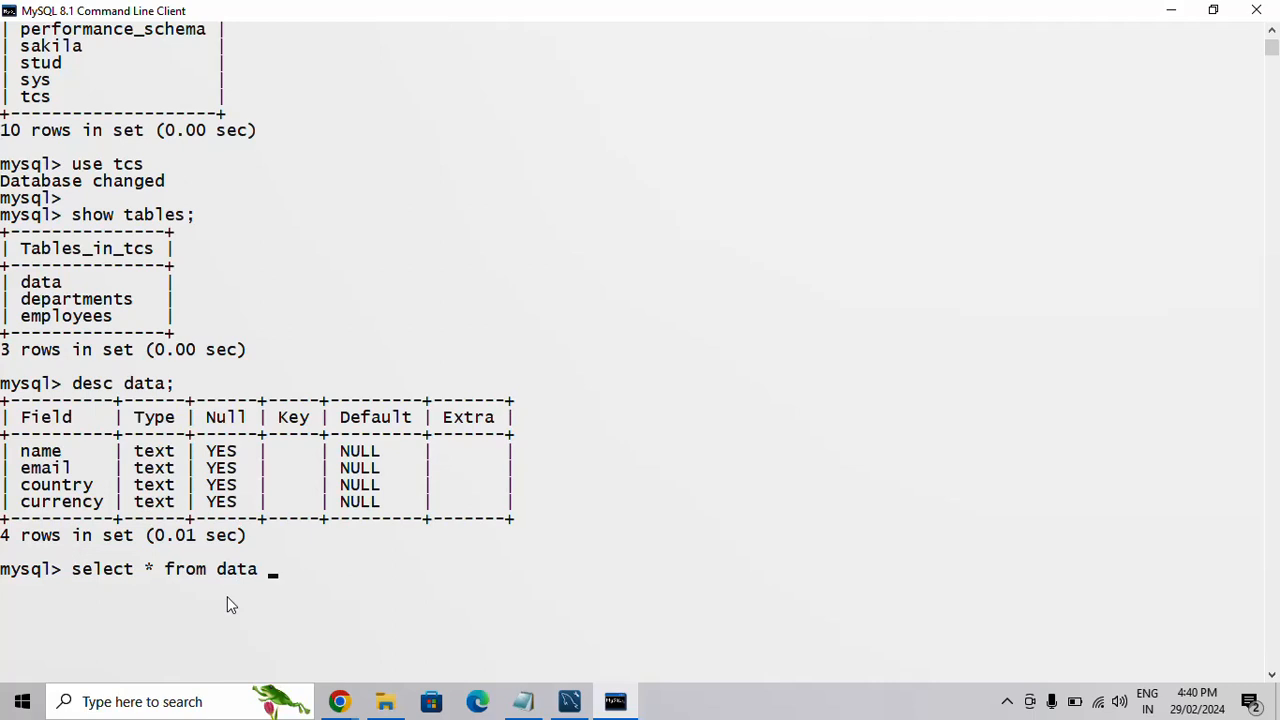
pyautogui.write('limit 10;')
pyautogui.press('Return')
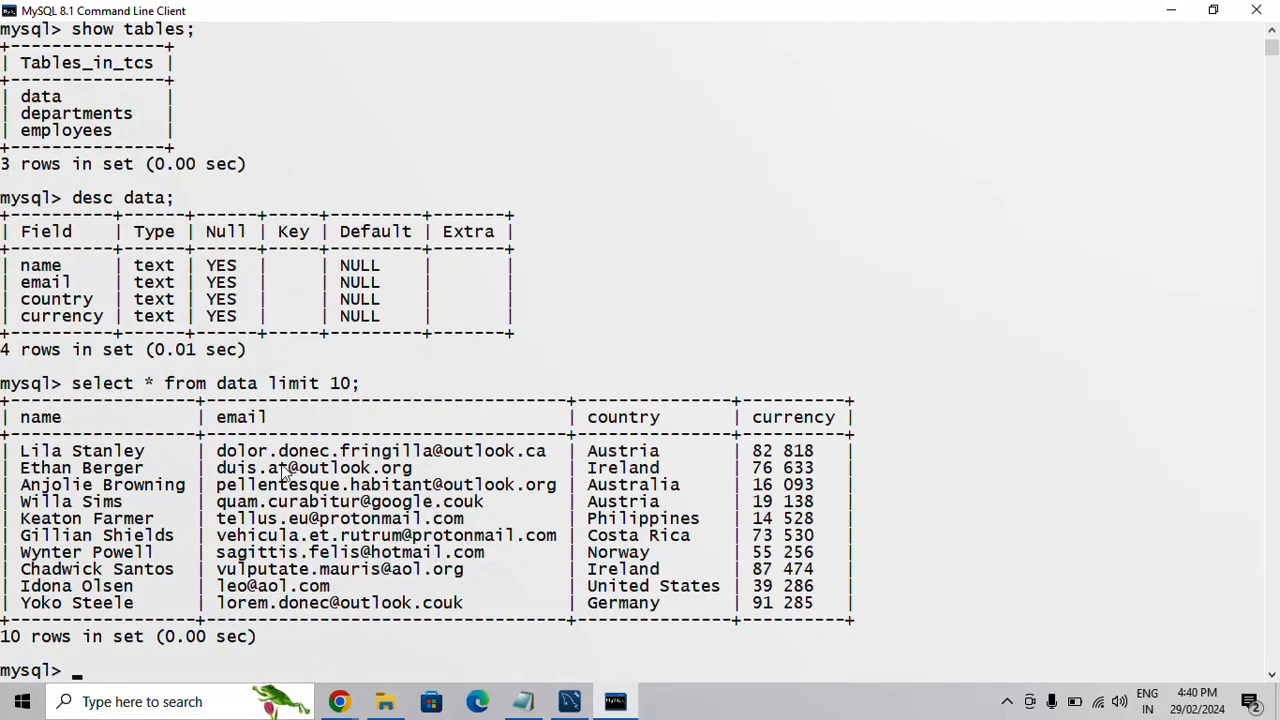
pyautogui.moveTo(30, 451); pyautogui.dragTo(790, 618)
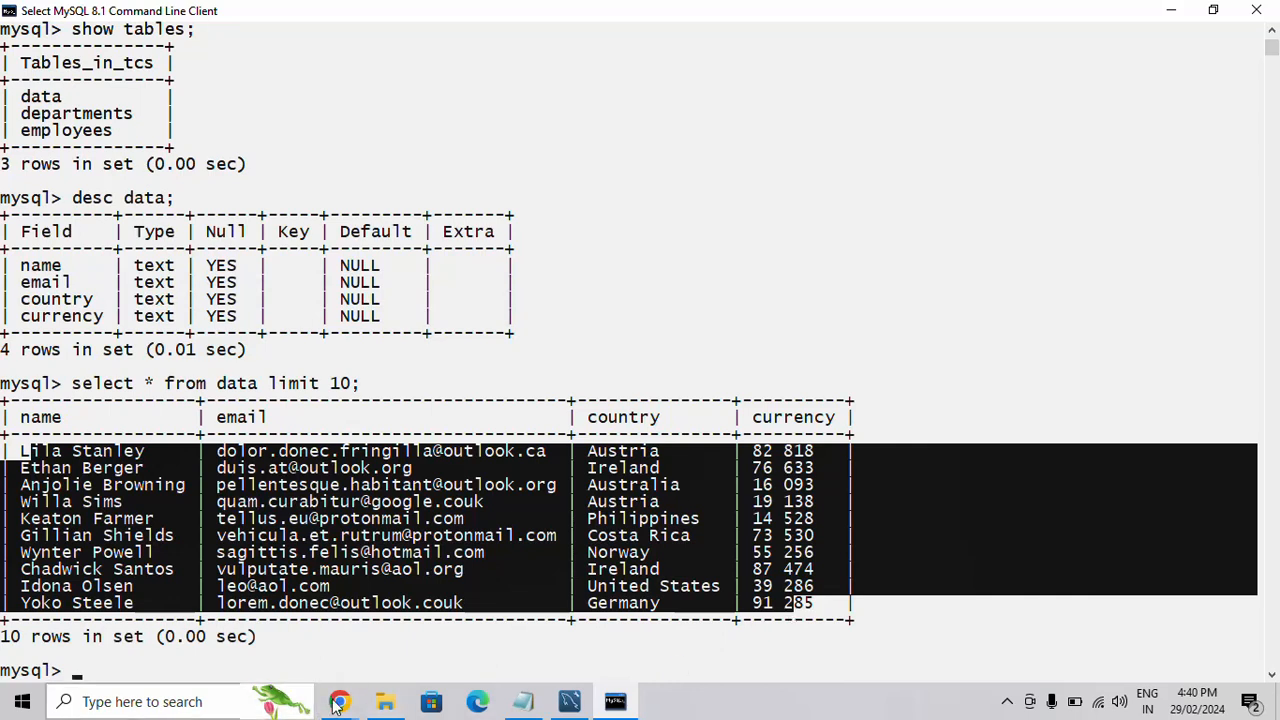
pyautogui.moveTo(390, 707)
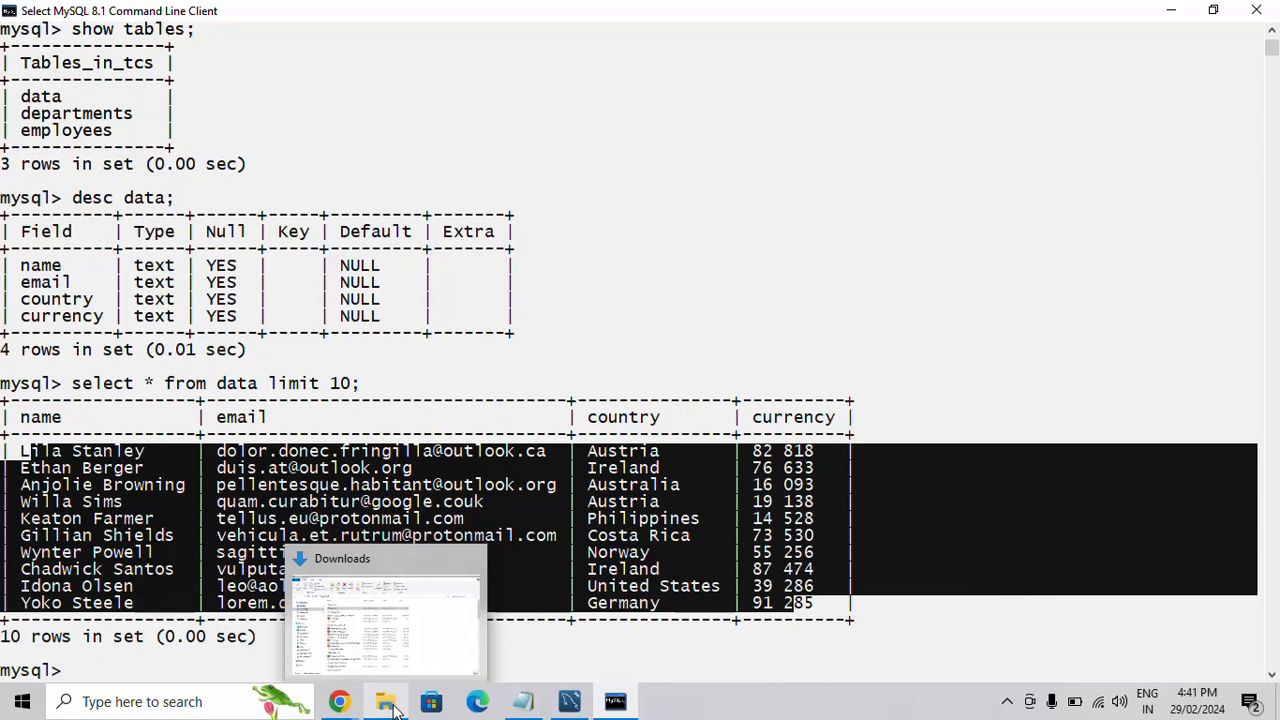
pyautogui.click(1007, 702)
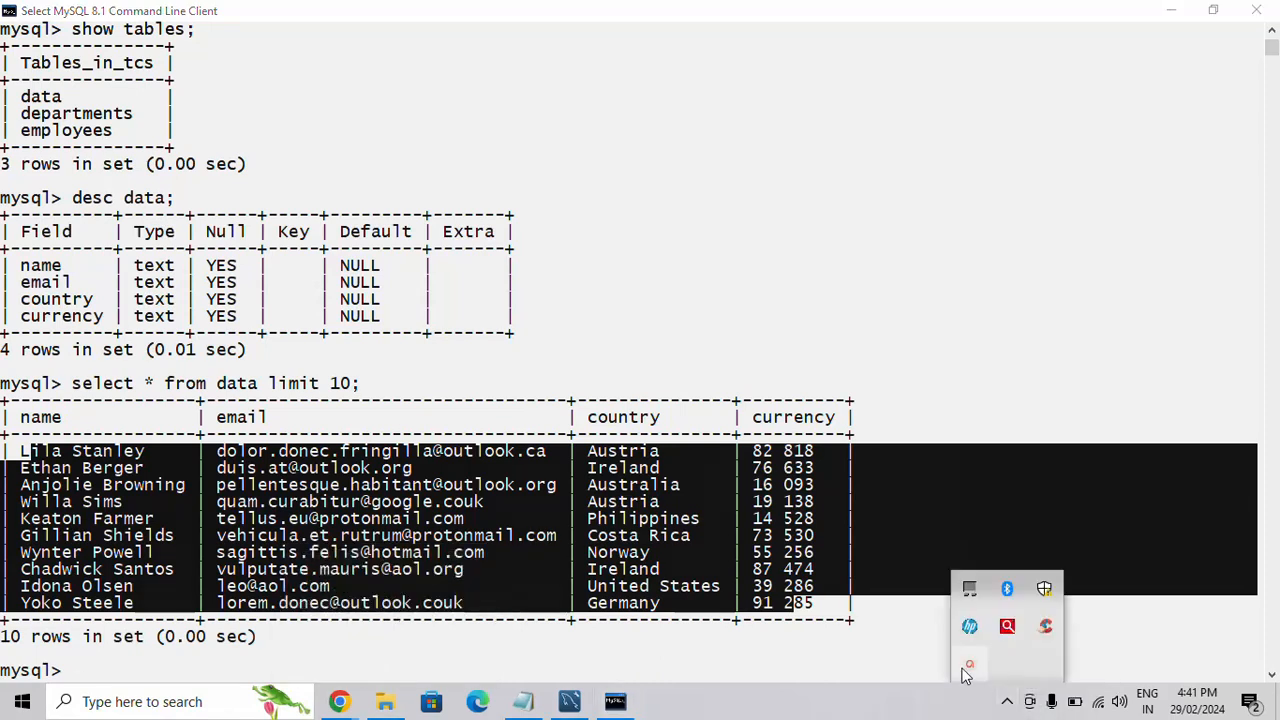